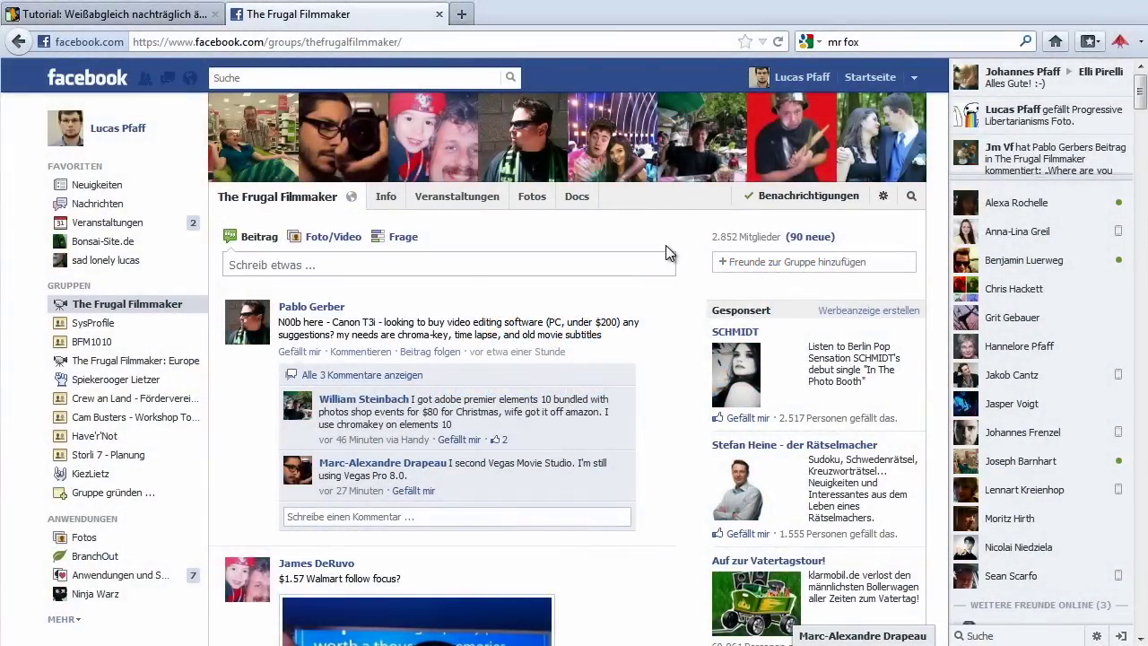
Step: Select the word 'fox' in the web search field and glance over the Facebook page
double_click(958, 44)
left_click(708, 357)
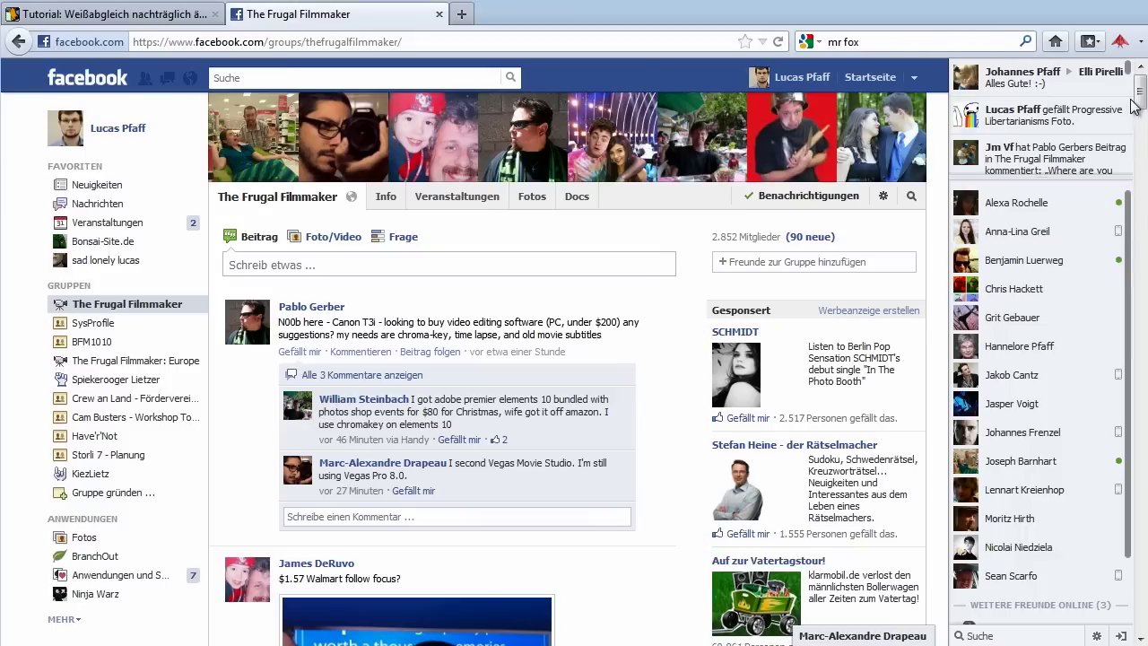
scroll(584, 269, "down", 5)
scroll(583, 224, "up", 5)
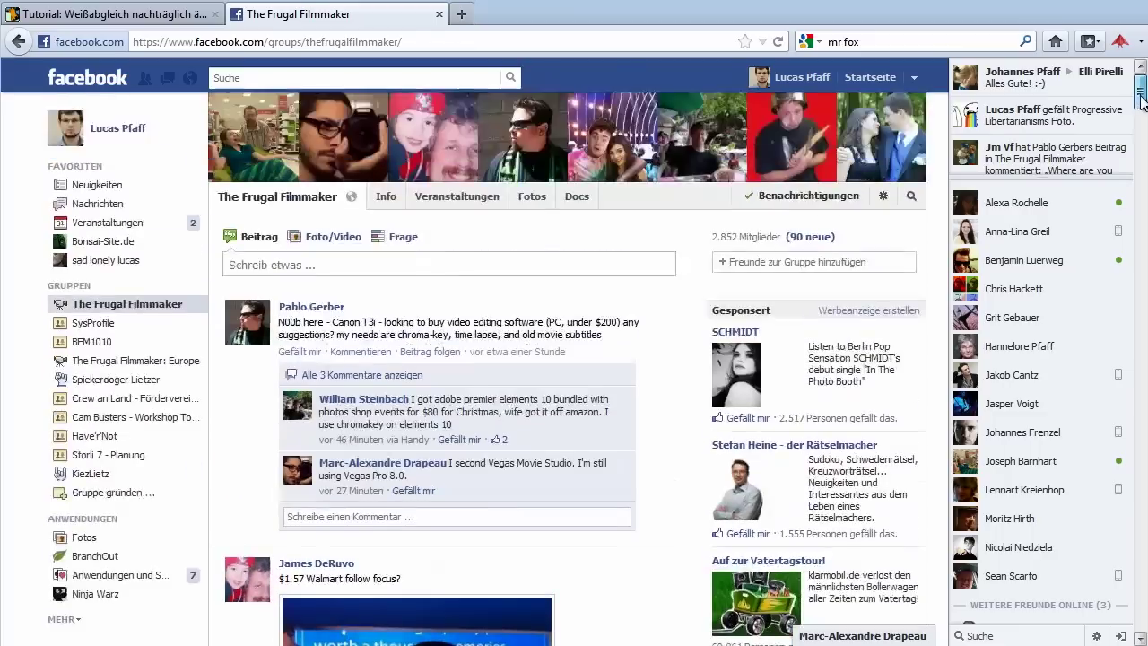
Step: Reload The Frugal Filmmaker group and scroll through its feed
left_click(139, 305)
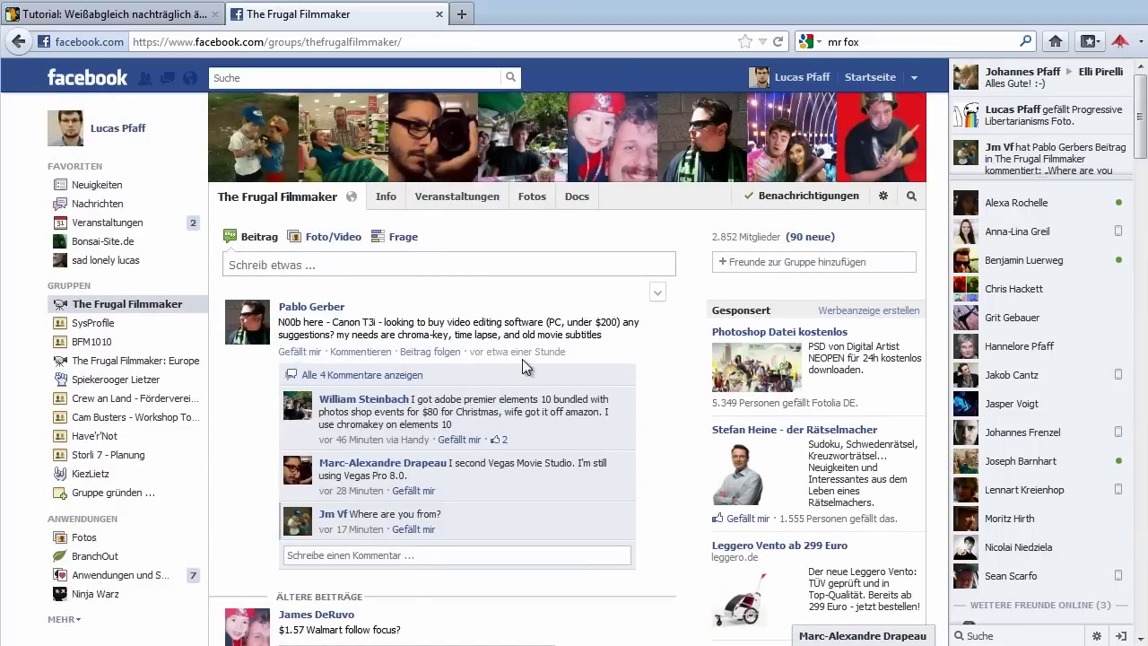
scroll(621, 340, "down", 5)
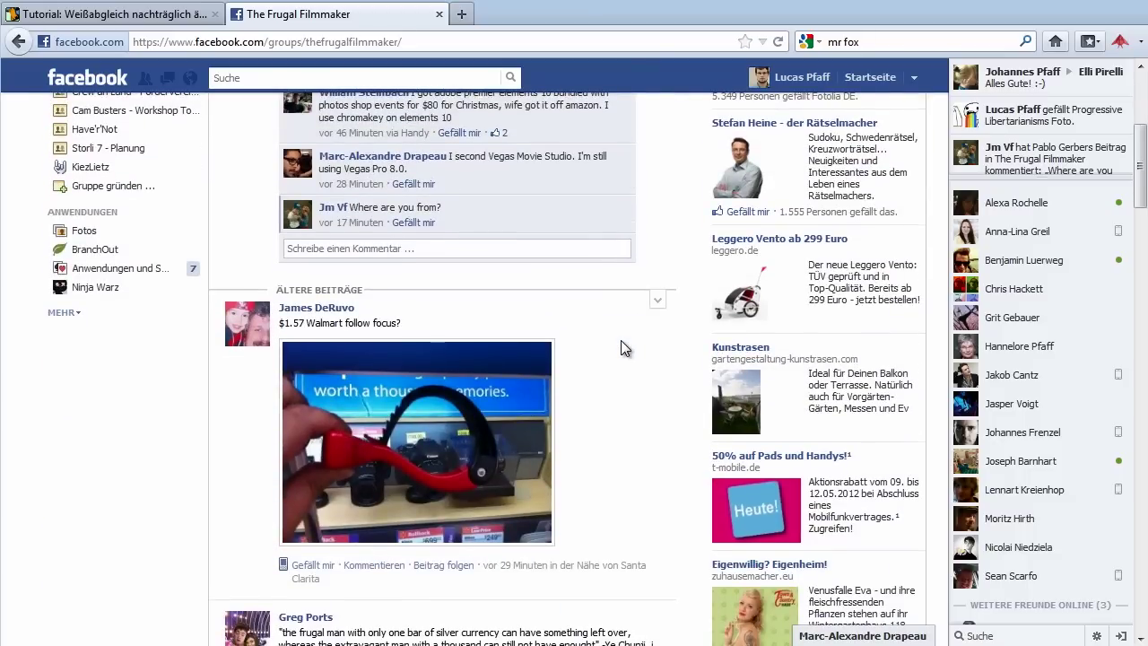
scroll(621, 340, "down", 10)
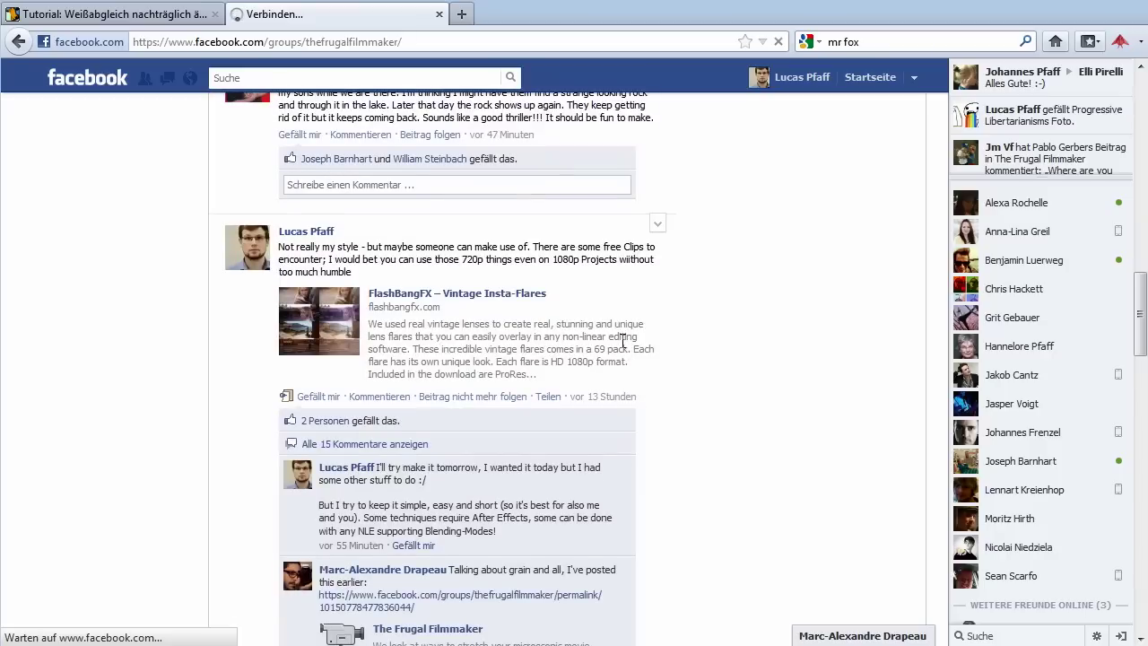
scroll(672, 396, "down", 3)
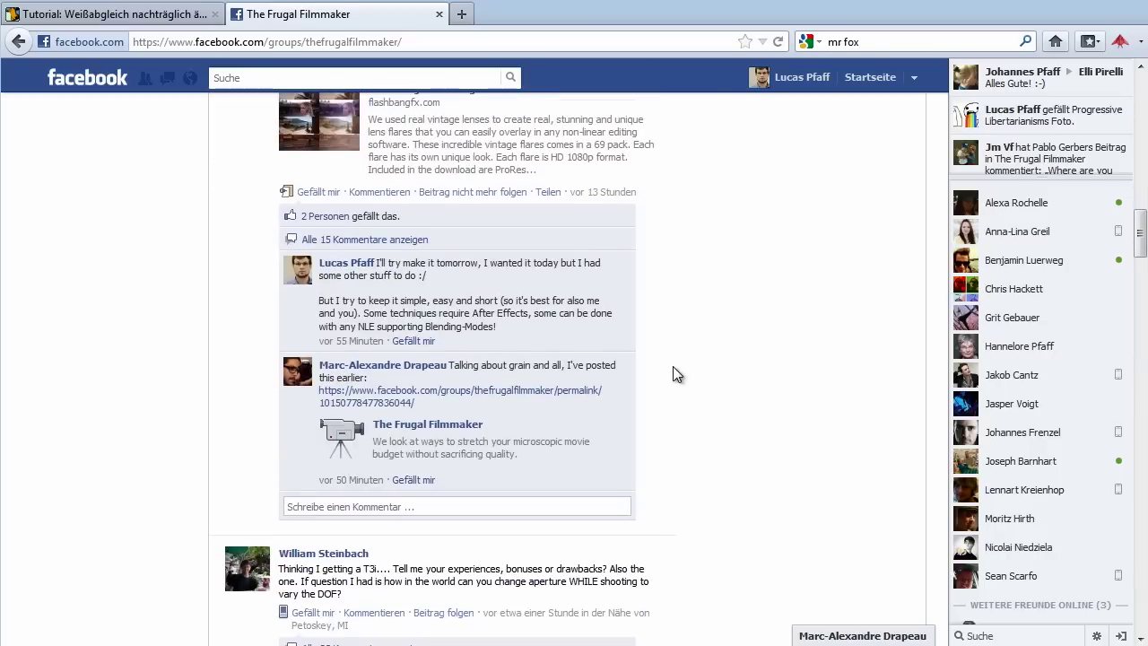
scroll(739, 433, "up", 15)
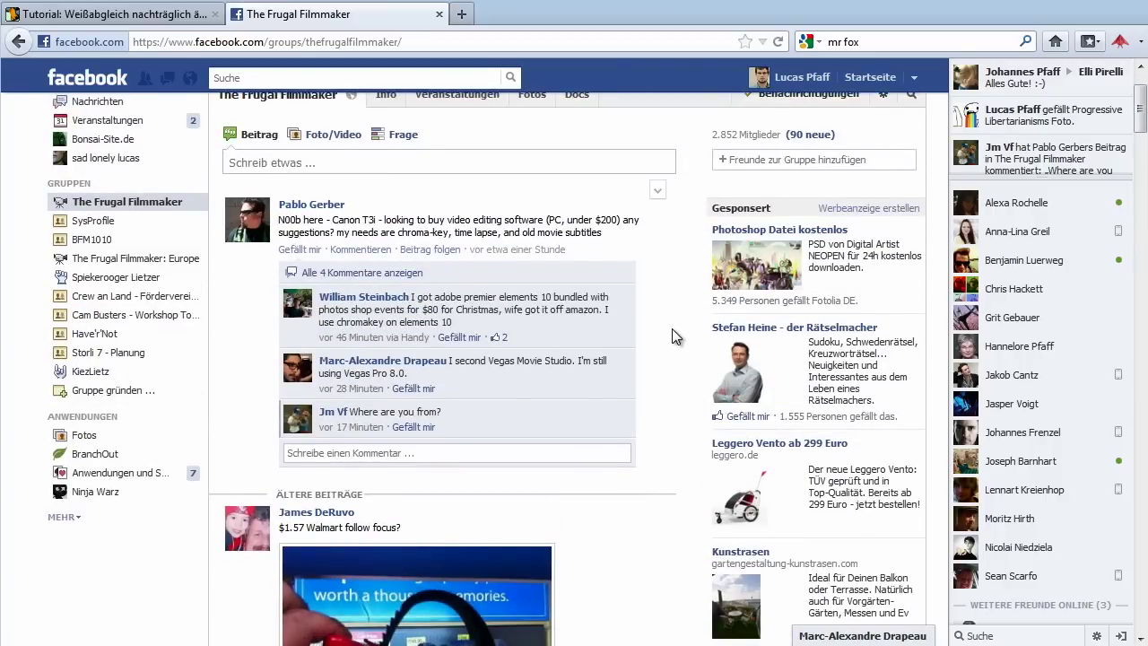
scroll(671, 328, "up", 2)
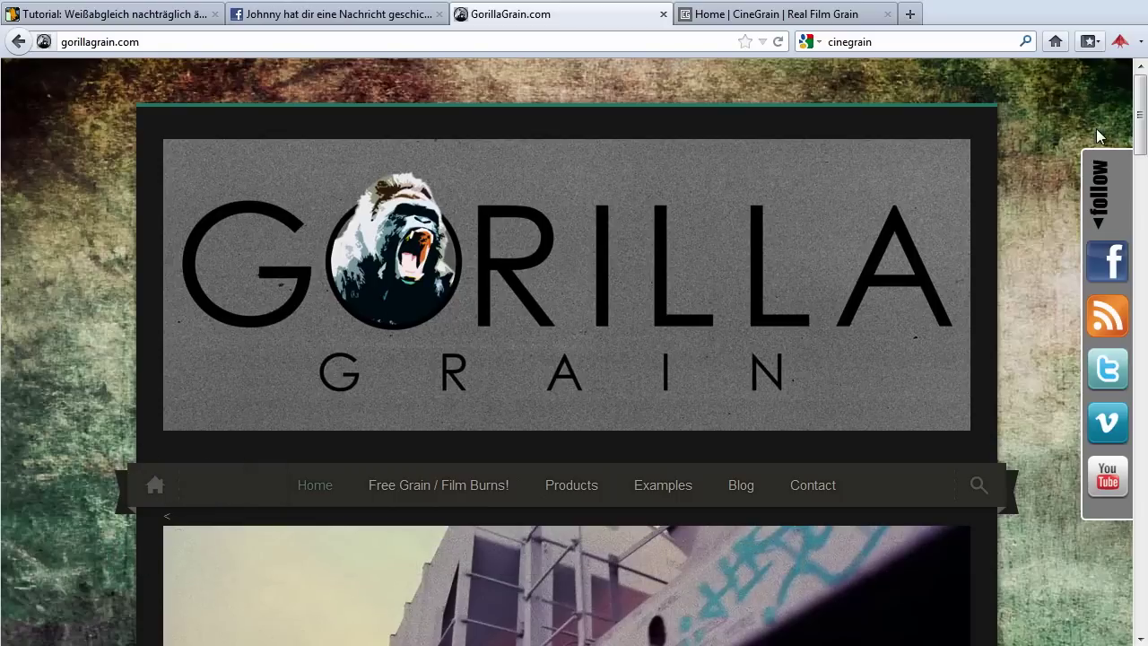
Step: Switch to CineGrain, go through Personal to its Media page, and scroll down to the sample videos
scroll(697, 66, "down", 20)
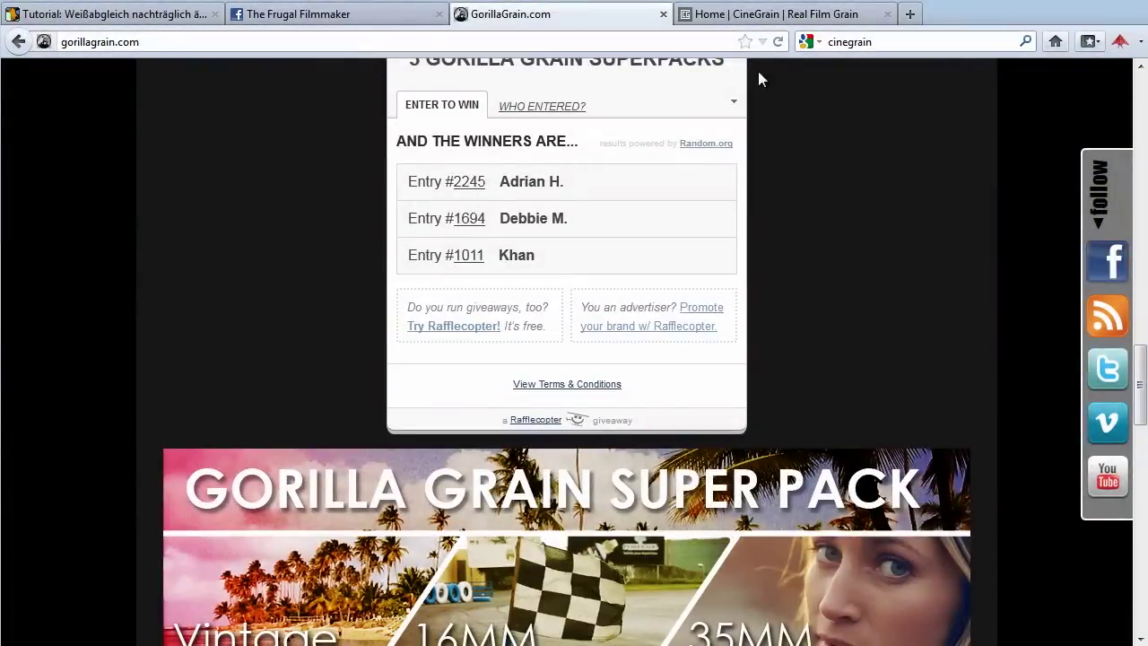
left_click(776, 13)
left_click_drag(1141, 166, 492, 174)
left_click(454, 193)
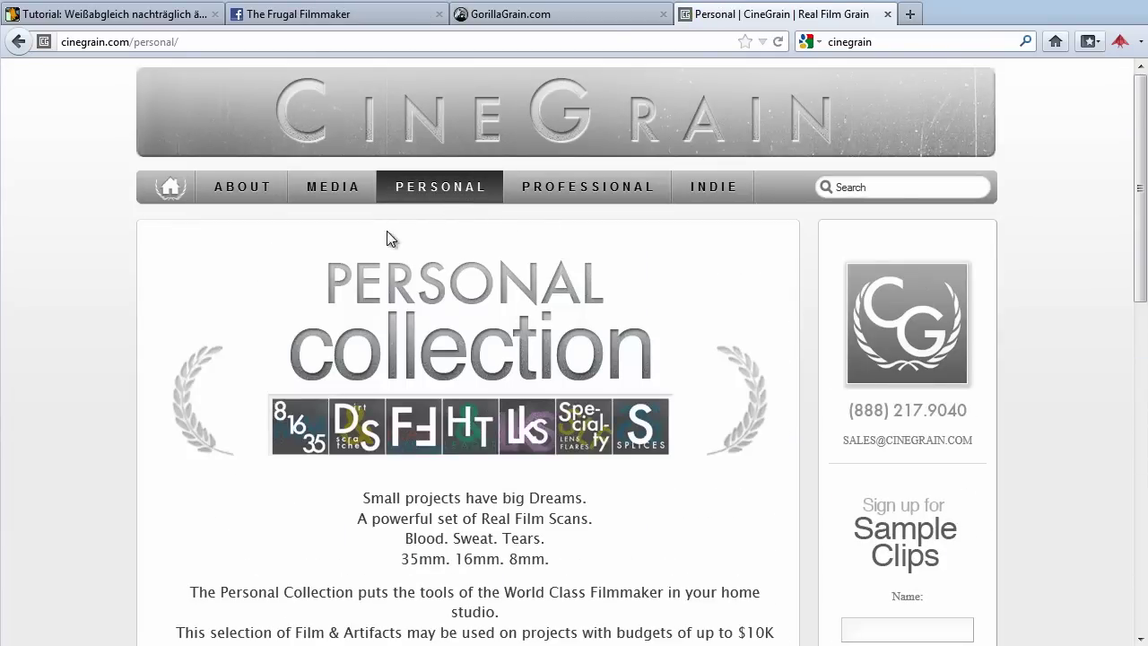
left_click(328, 197)
scroll(652, 454, "down", 1)
scroll(652, 455, "down", 1)
scroll(492, 430, "down", 2)
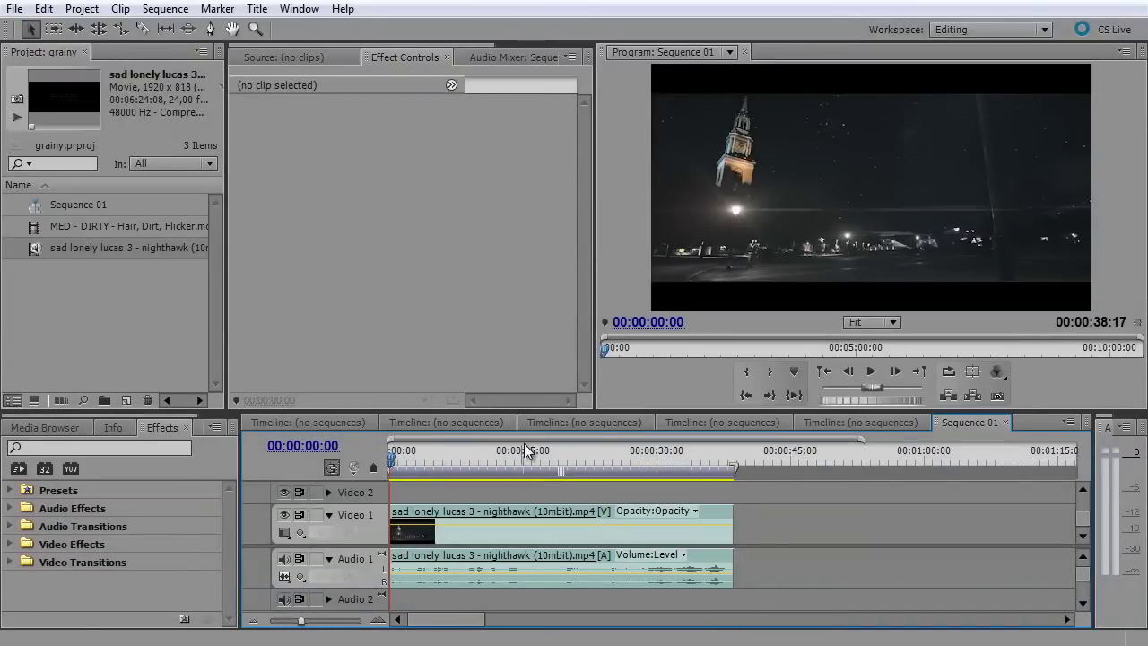
Step: Place the MED - DIRTY grain clip on Video 2 at the sequence start and preview it
left_click_drag(489, 415, 497, 396)
left_click(328, 507)
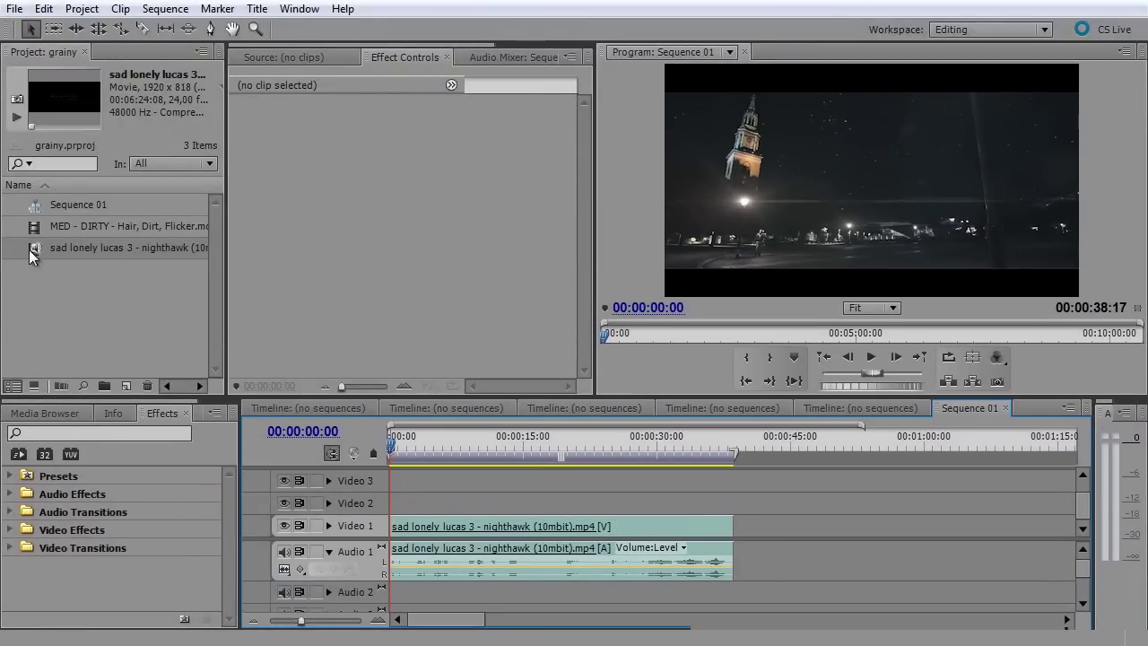
left_click_drag(67, 228, 354, 497)
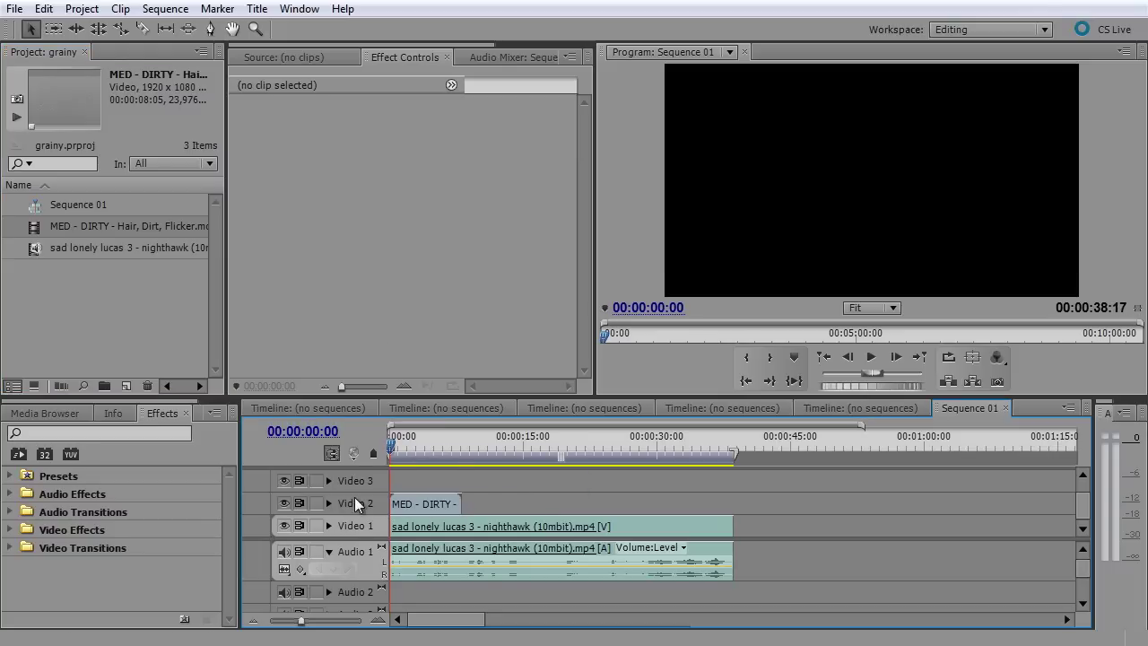
left_click(411, 454)
left_click_drag(411, 453, 430, 454)
Step: Set the MED - DIRTY clip's opacity blend mode to Overlay
left_click(424, 503)
left_click(236, 122)
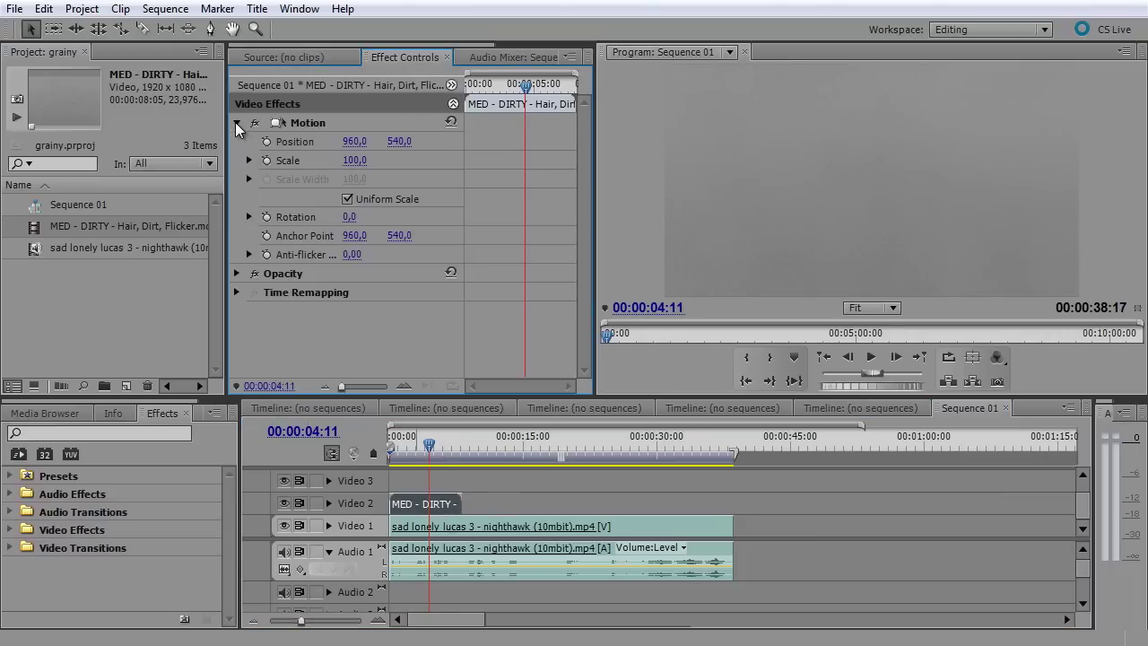
left_click(235, 273)
left_click(395, 311)
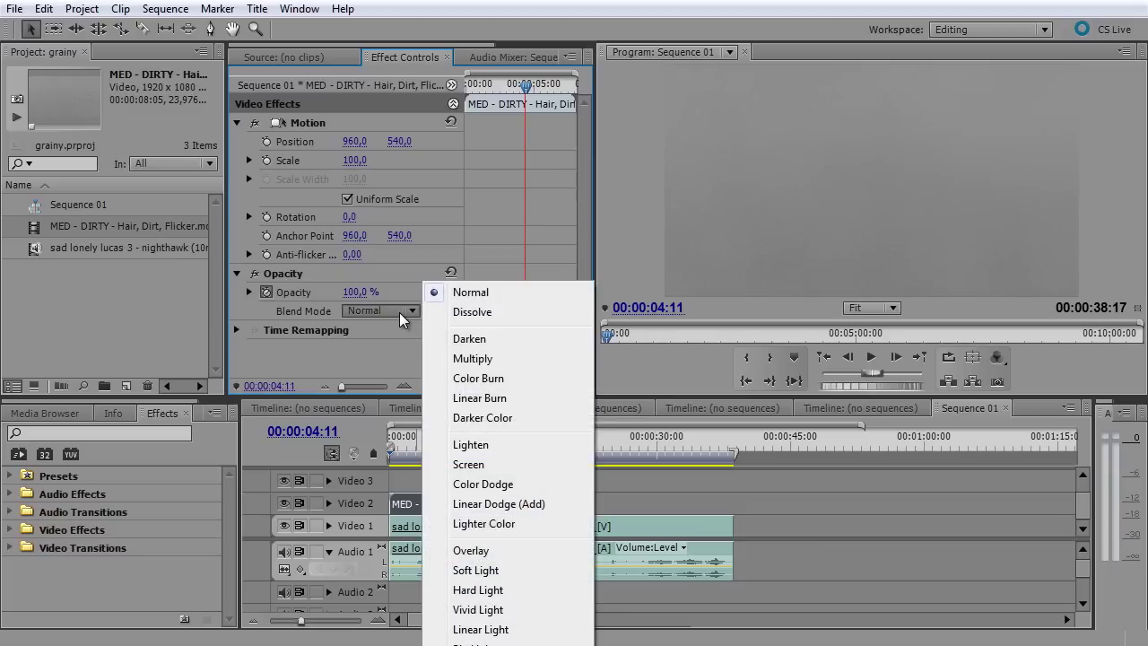
left_click(511, 550)
Step: View the program monitor at 100% and play the sequence to check the grain
left_click(877, 308)
left_click(898, 431)
left_click_drag(818, 285, 703, 282)
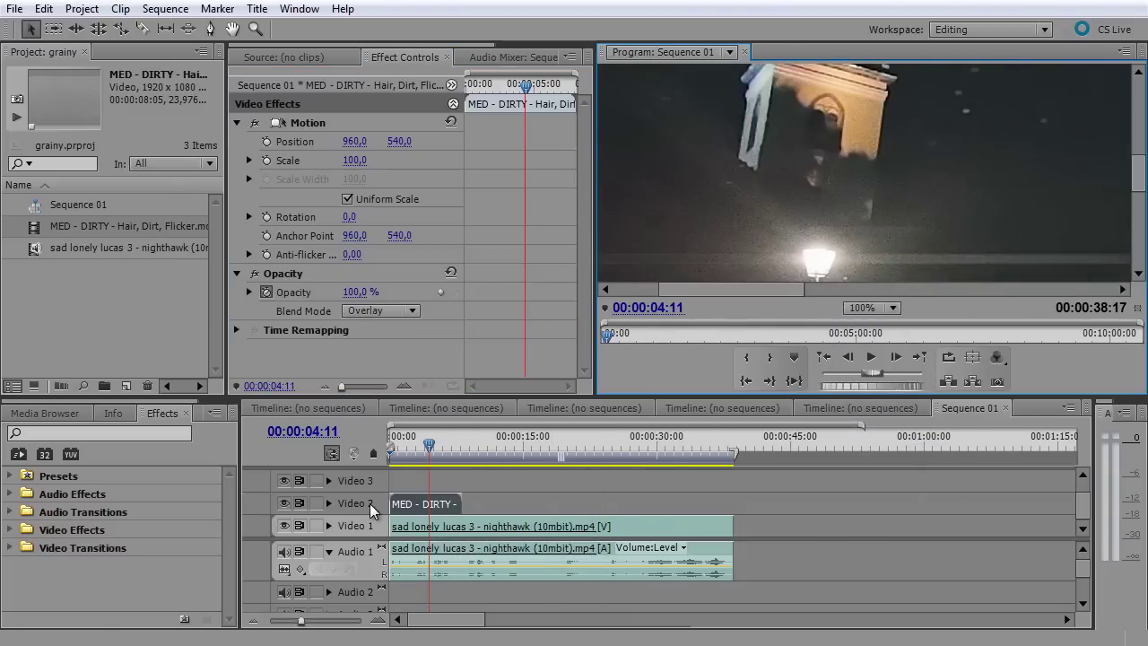
left_click_drag(440, 445, 414, 446)
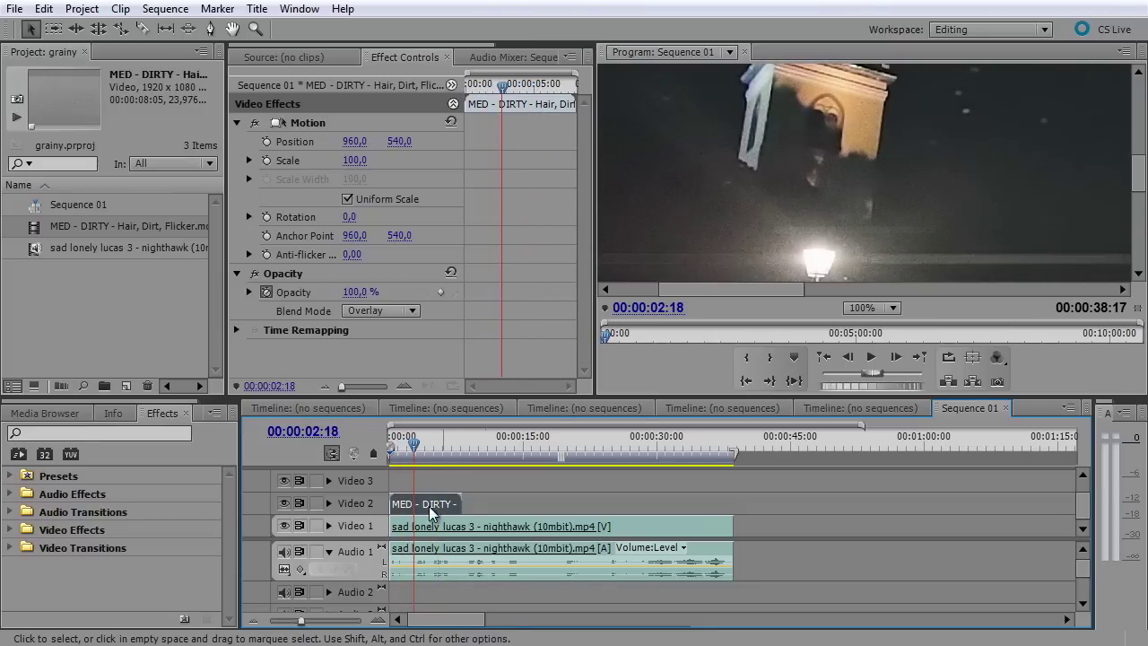
key("Home")
key("space")
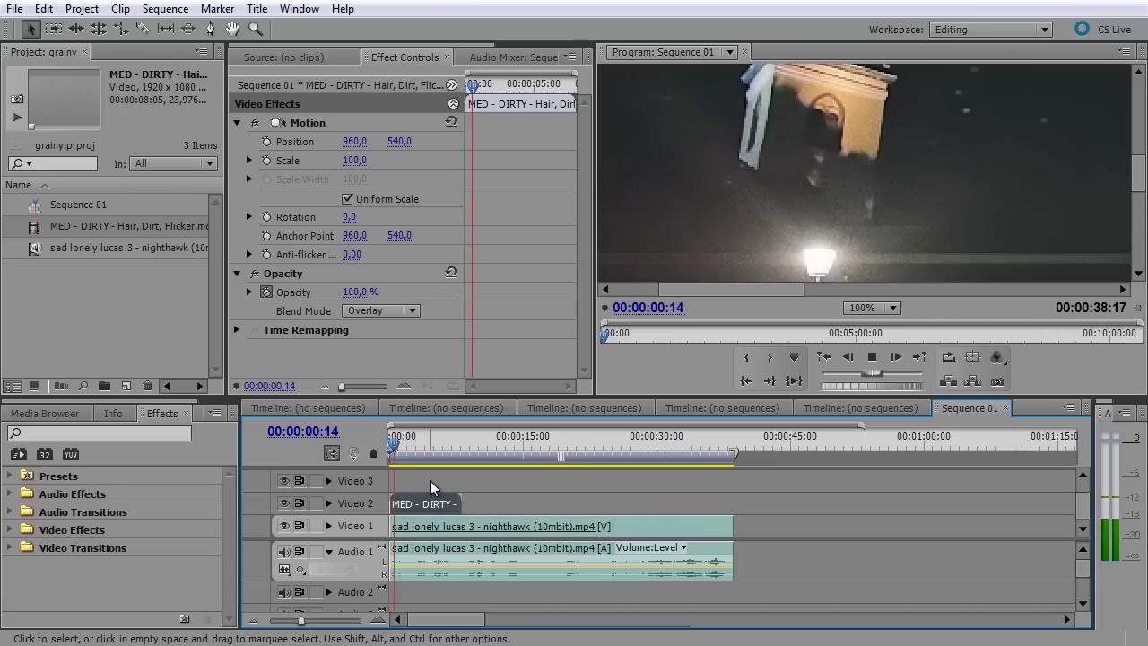
key("space")
Step: Paste a second grain copy on Video 2 right after the first at 00:00:08:05, then fit the program view
left_click_drag(459, 443, 465, 444)
key("ctrl+v")
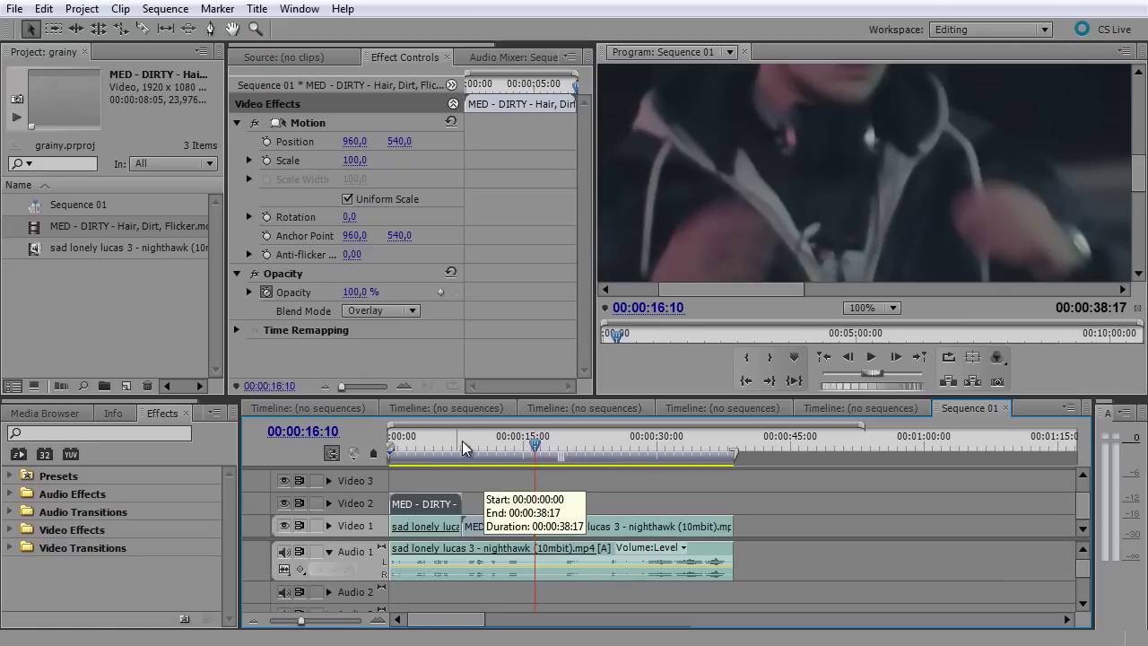
key("ctrl+z")
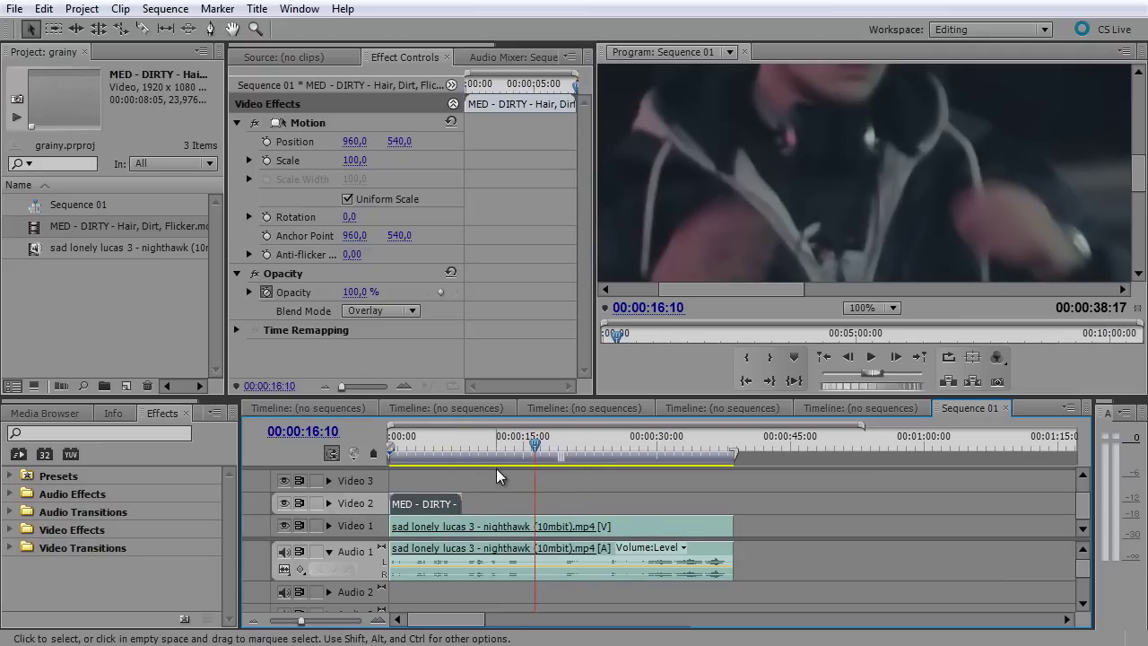
key("ctrl+v")
left_click_drag(575, 504, 503, 504)
mouse_move(472, 455)
left_mouse_down()
mouse_move(497, 453)
mouse_move(460, 455)
mouse_move(492, 455)
left_mouse_up()
left_click(883, 309)
left_click(881, 329)
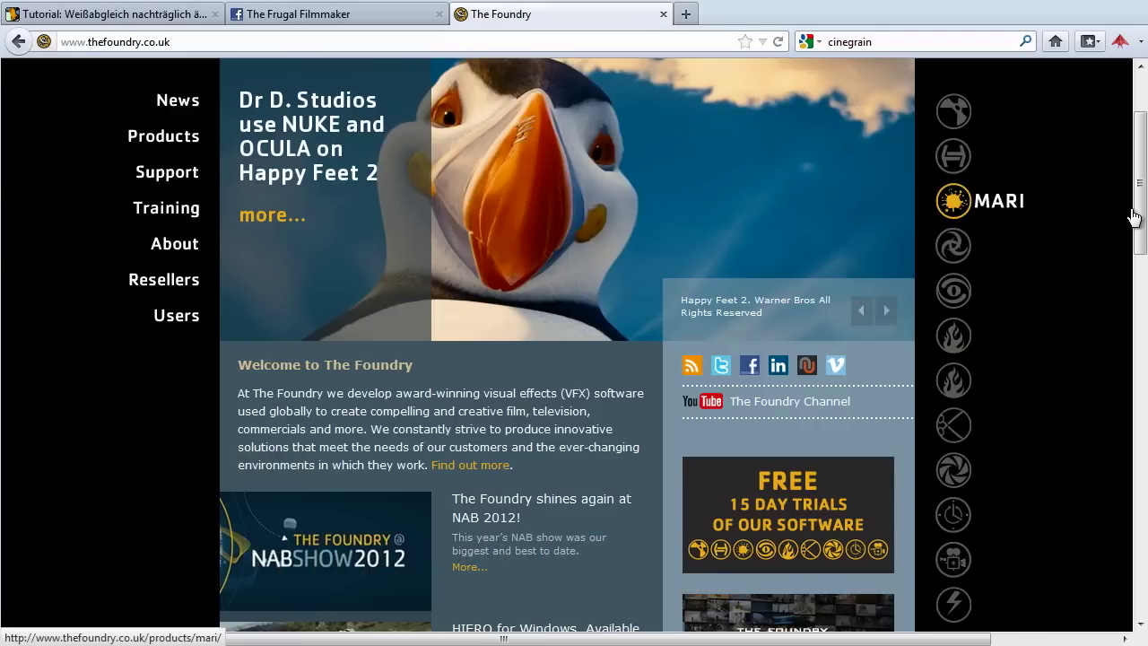
Step: Go through Training and NUKE and NUKEX training resources to the NUKE User Guides page
scroll(1141, 202, "up", 3)
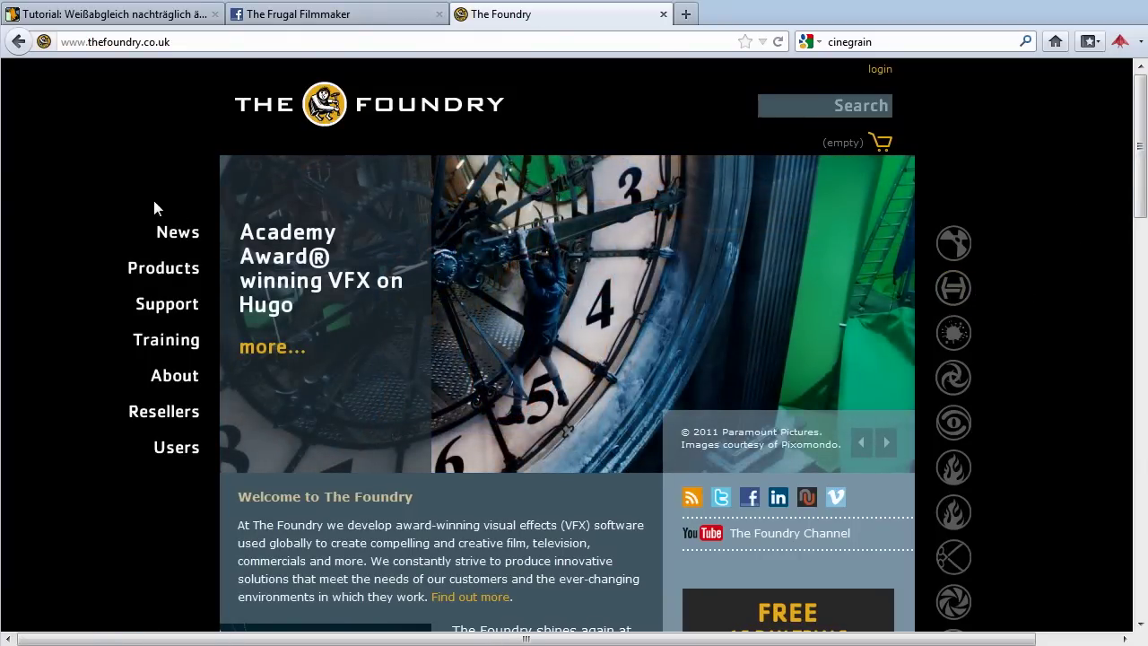
mouse_move(180, 270)
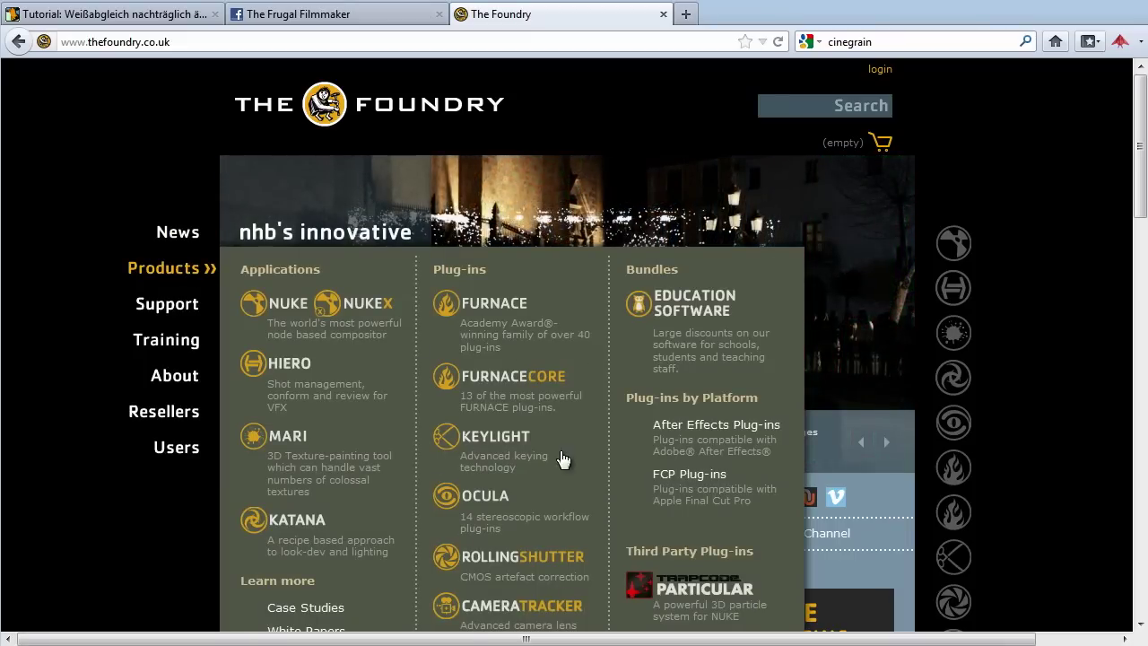
mouse_move(68, 282)
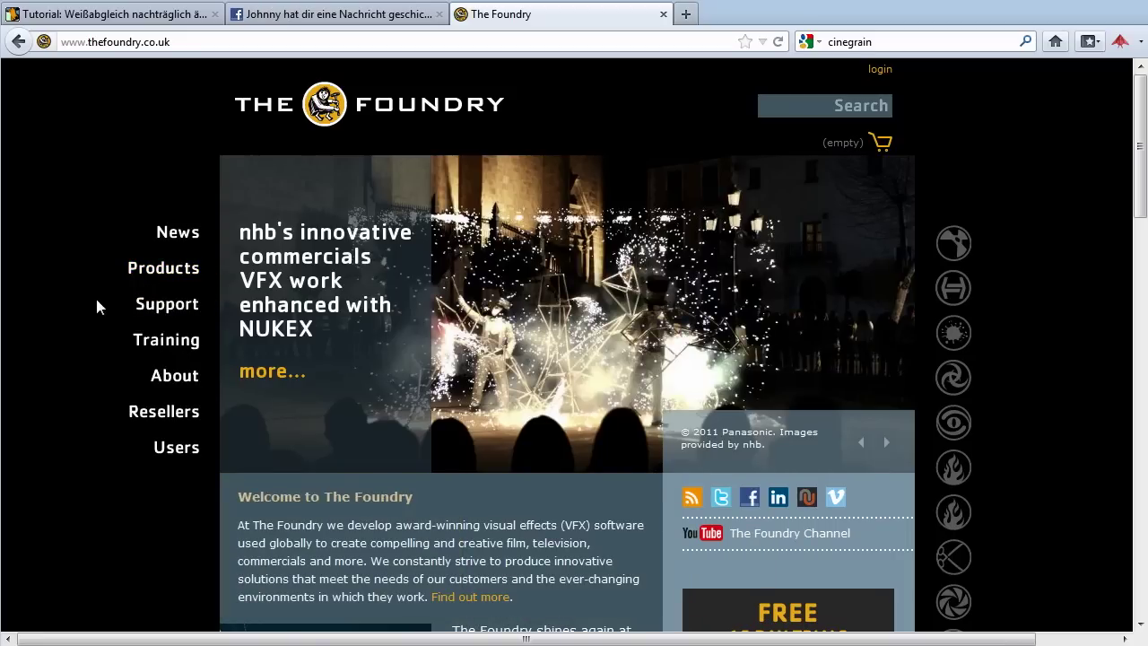
mouse_move(142, 337)
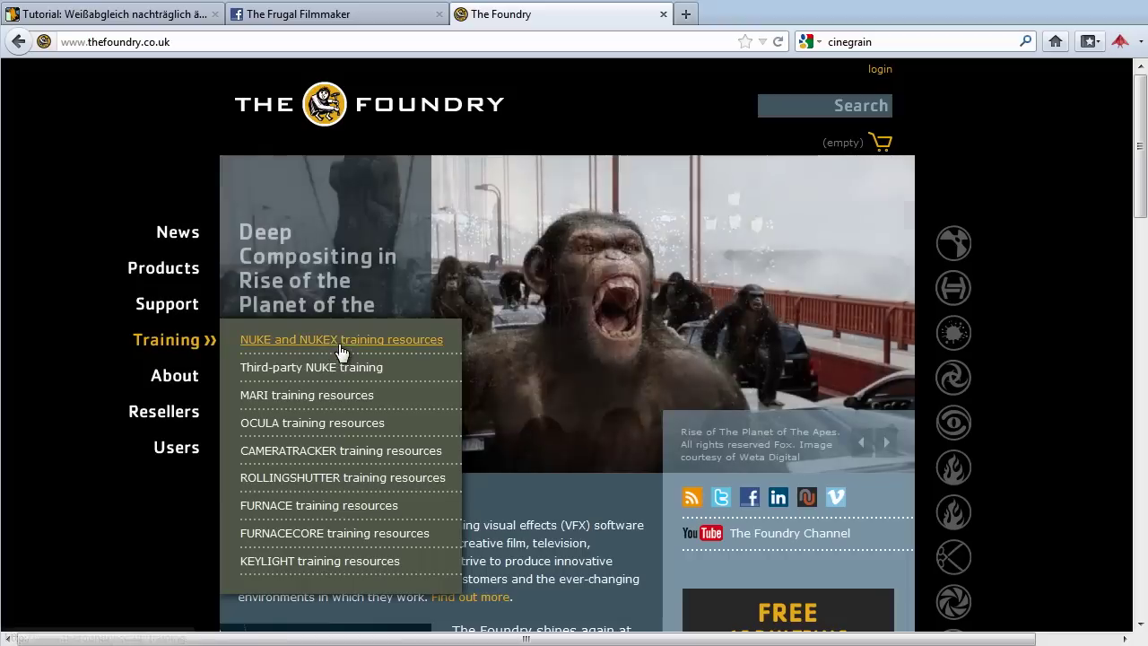
left_click(341, 344)
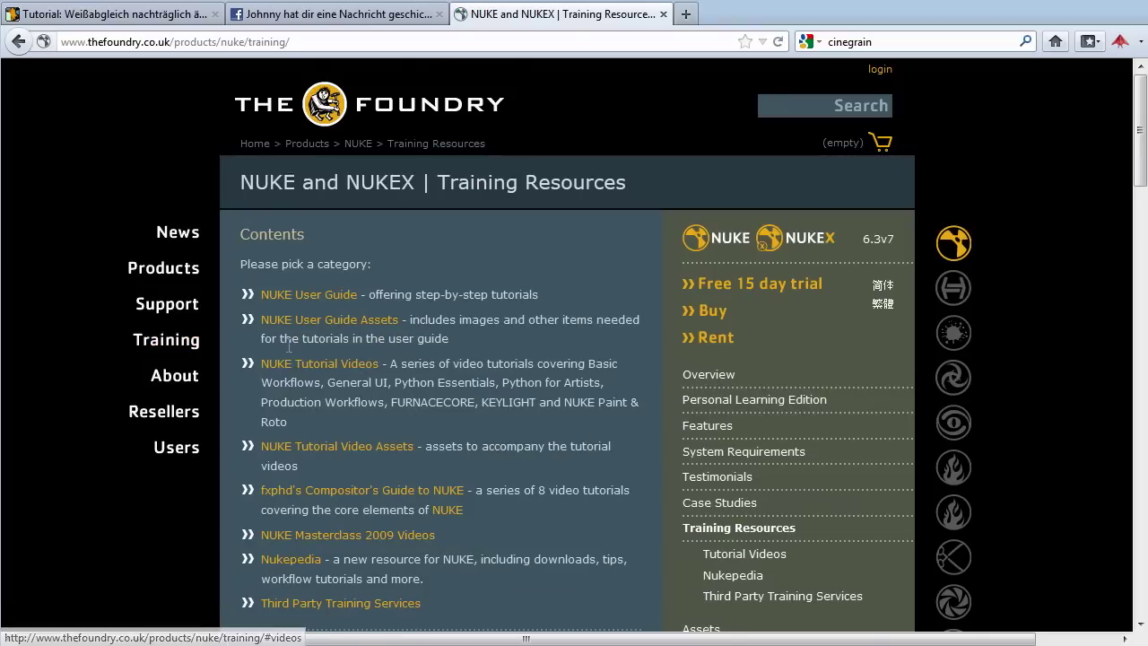
left_click(331, 295)
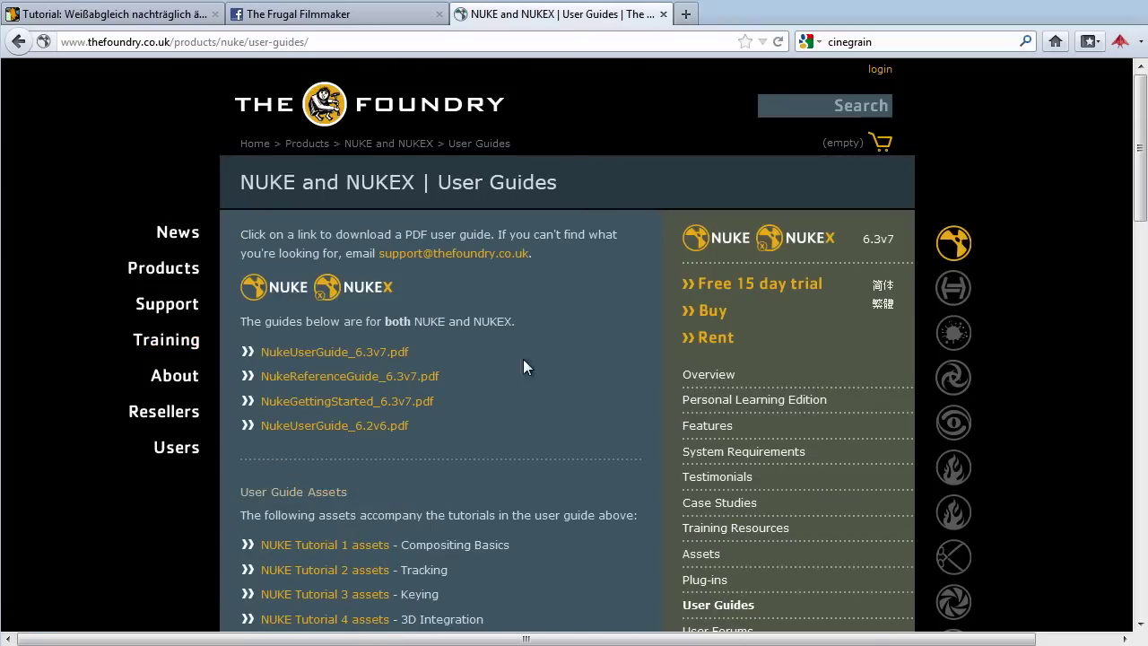
Step: Click the Kodak 5217 grain sample and cancel the Kodak5217.tgz download dialog
scroll(535, 370, "down", 8)
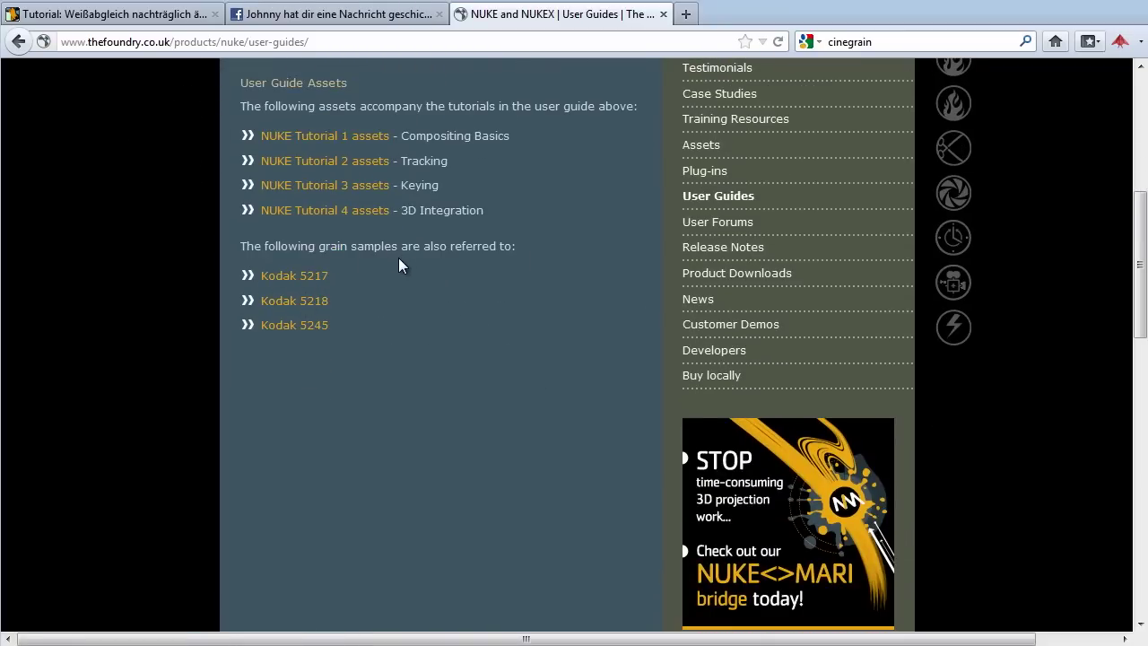
scroll(395, 314, "up", 2)
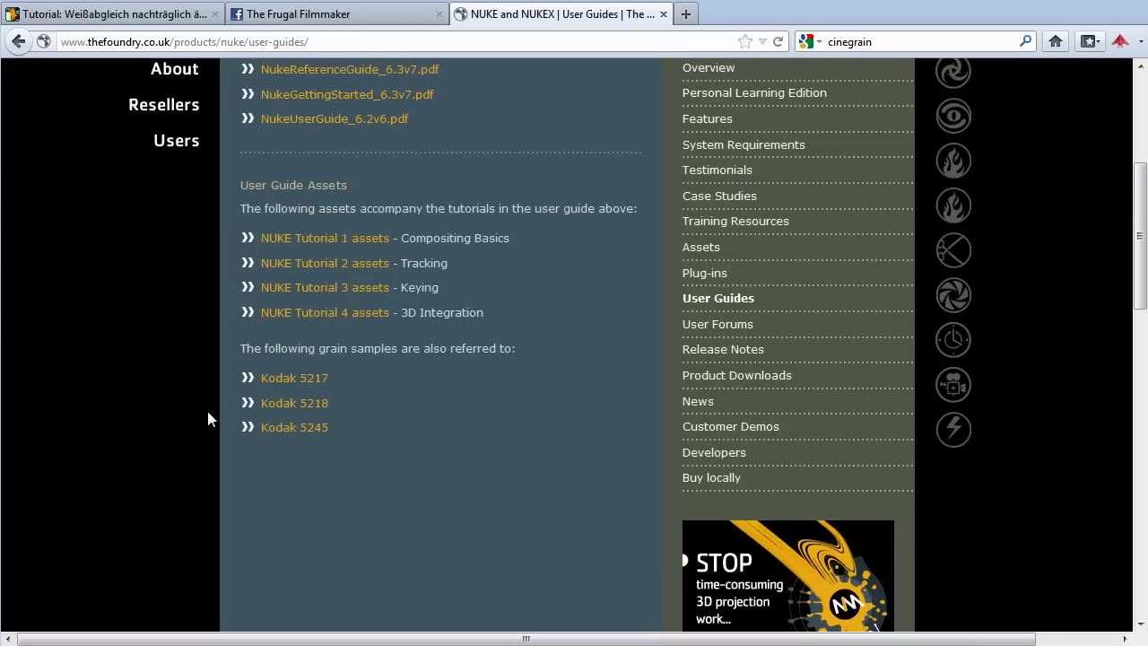
left_click(318, 388)
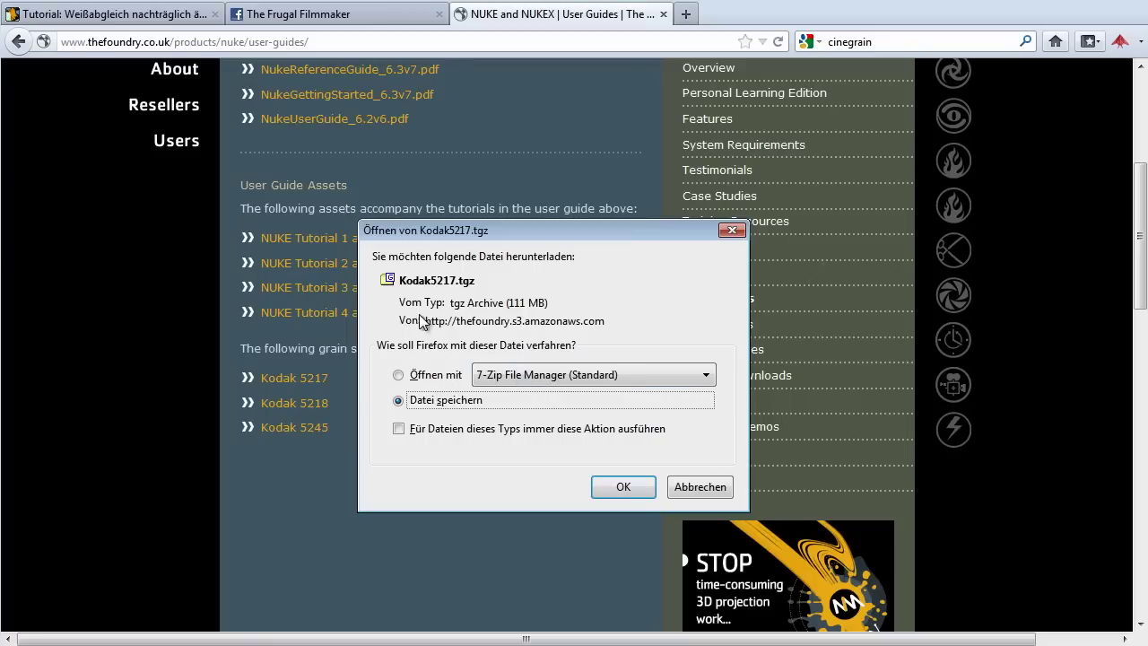
left_click(713, 487)
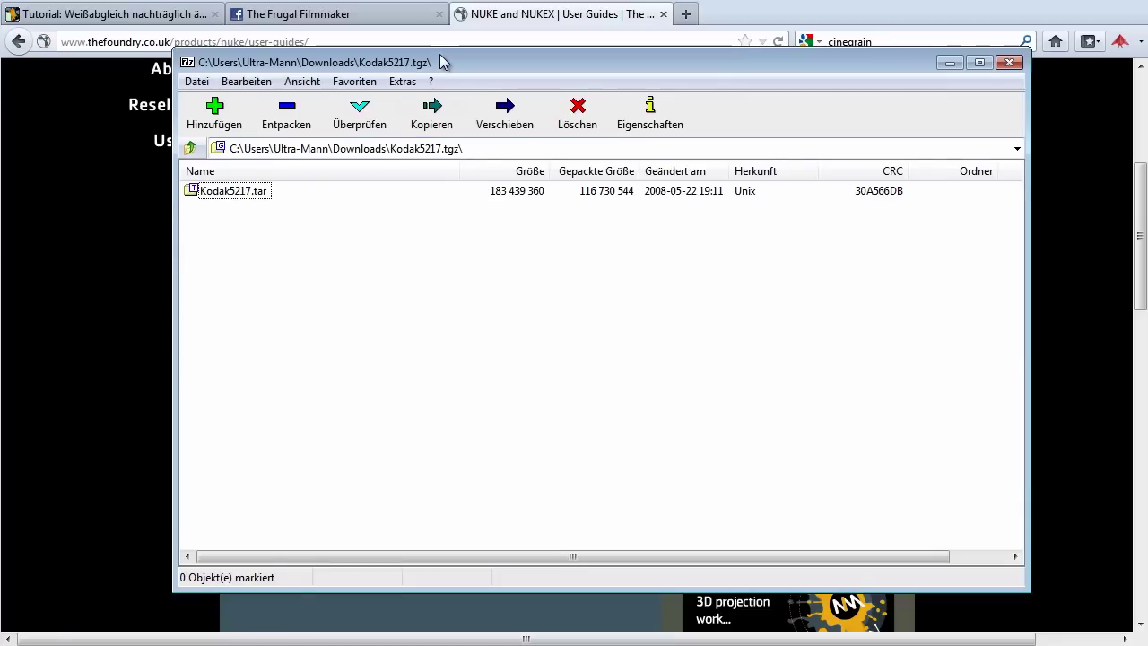
Step: Extract Kodak5217.tar in 7-Zip and open 5217_grain.0001.rgb in the image viewer
left_click_drag(447, 63, 441, 87)
left_click(229, 222)
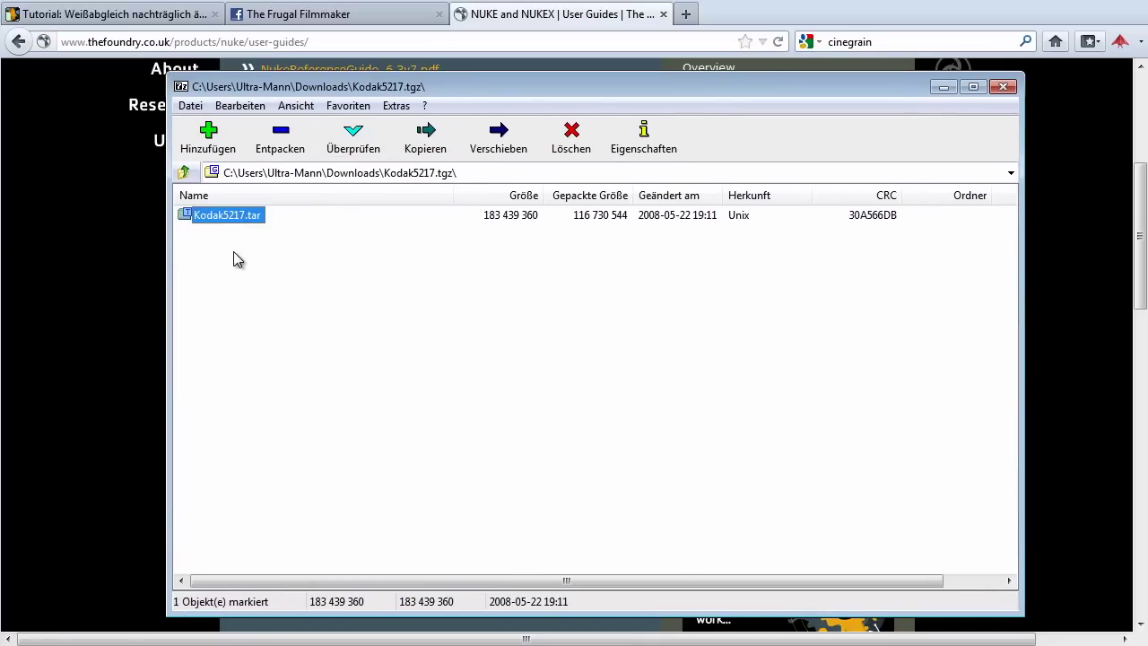
left_click_drag(244, 219, 249, 224)
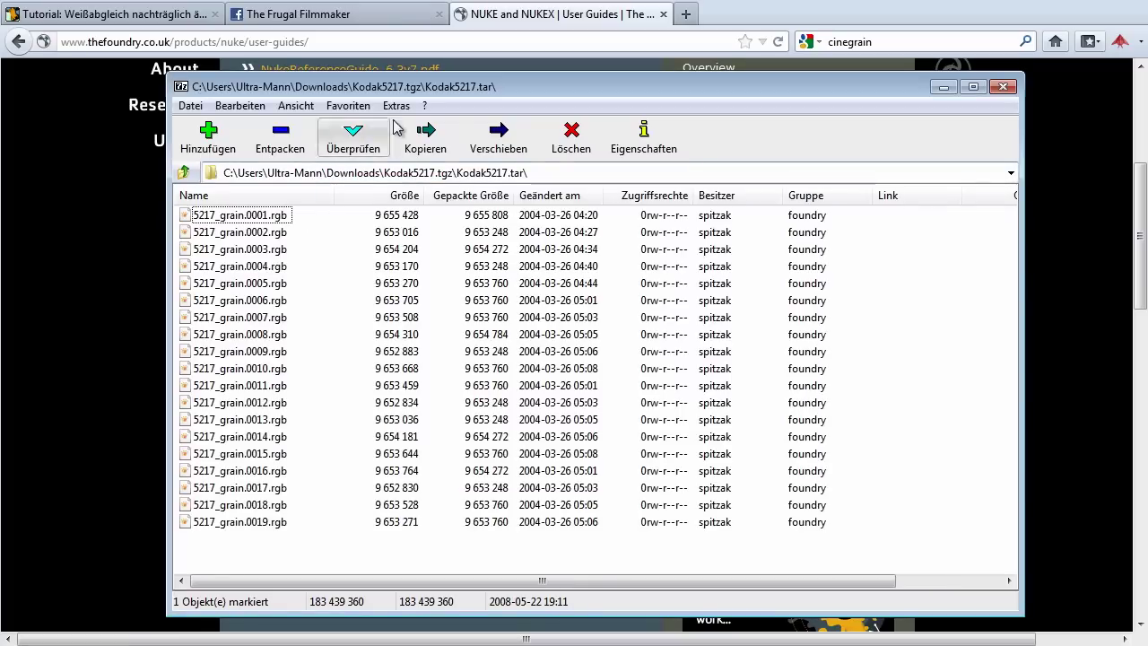
left_click_drag(411, 93, 392, 72)
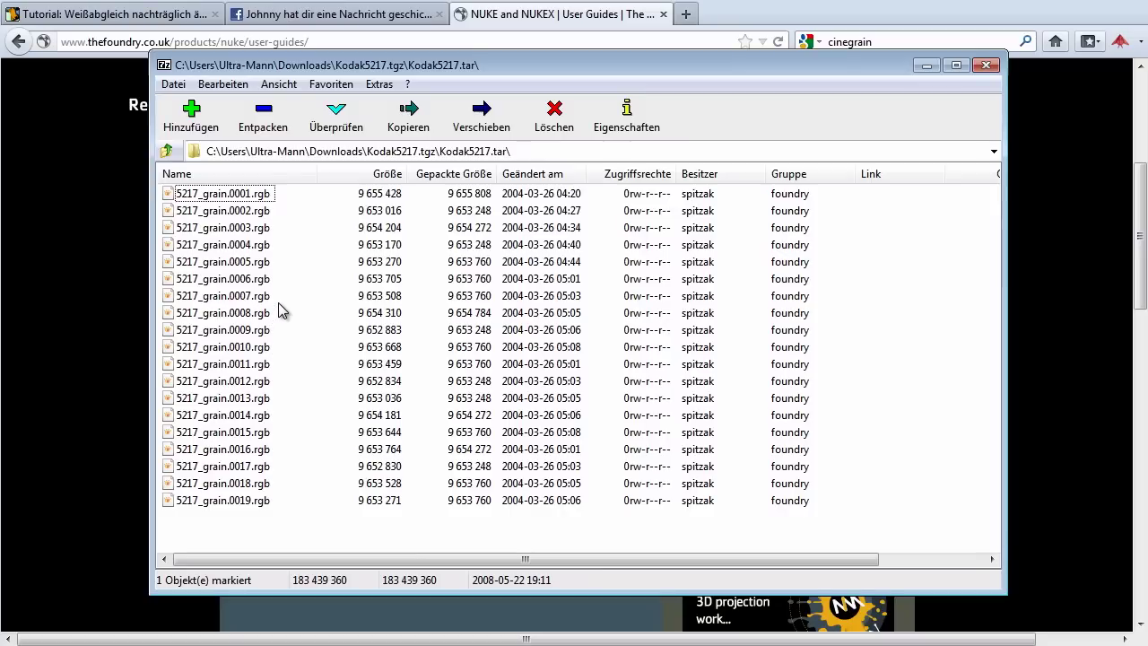
double_click(276, 201)
Step: Move and enlarge the XnView window, then close XnView and the 7-Zip window
left_click_drag(443, 117, 235, 63)
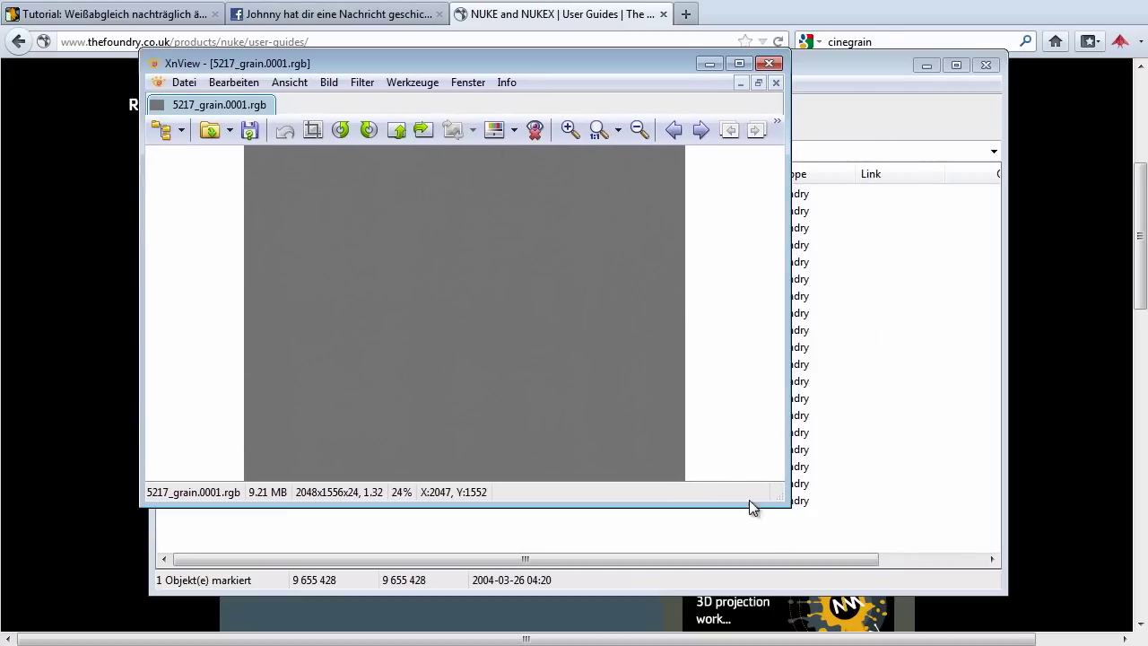
left_click_drag(787, 505, 1009, 627)
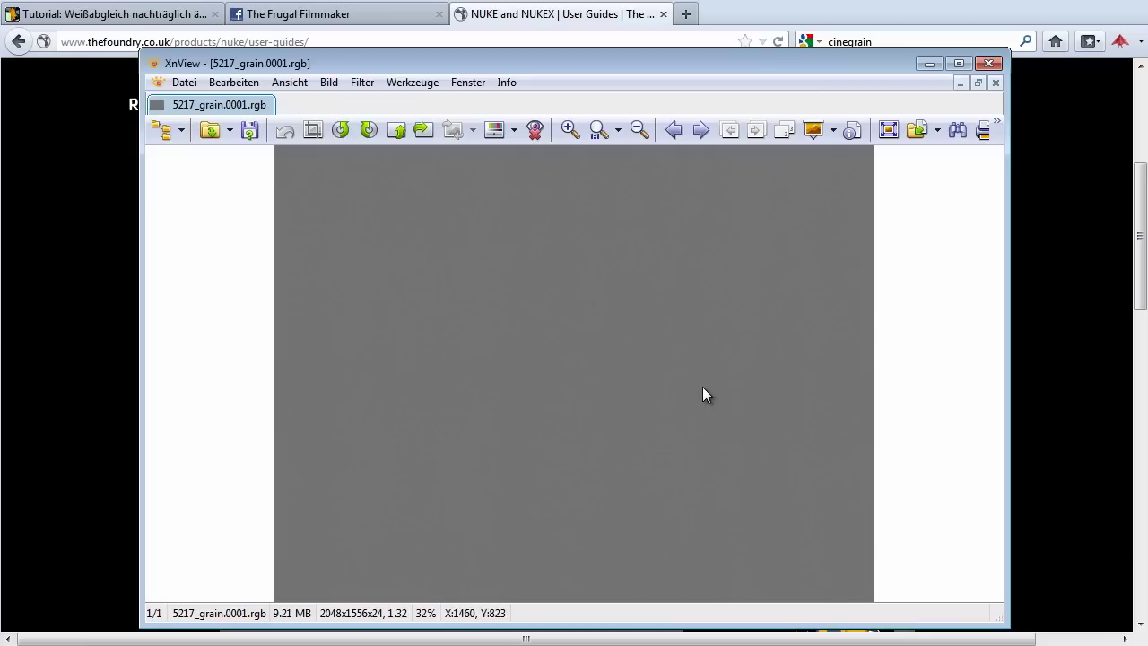
left_click(989, 63)
left_click(986, 65)
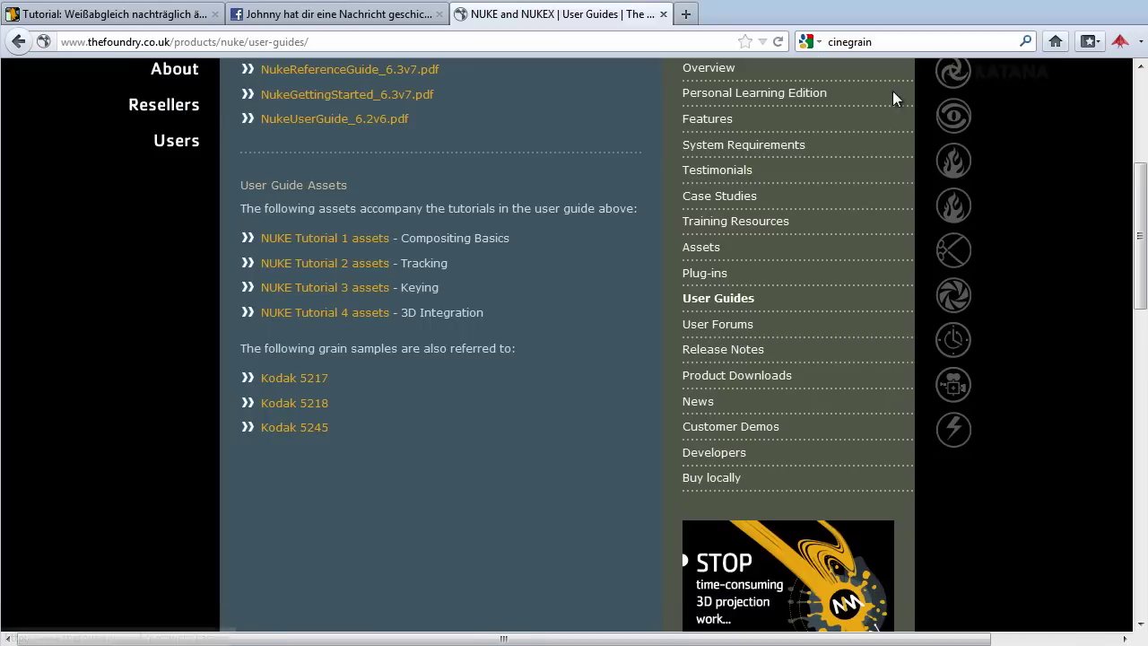
Step: Import 5217_grain.0001.tif as a TIFF sequence into the After Effects project
key("alt+F4")
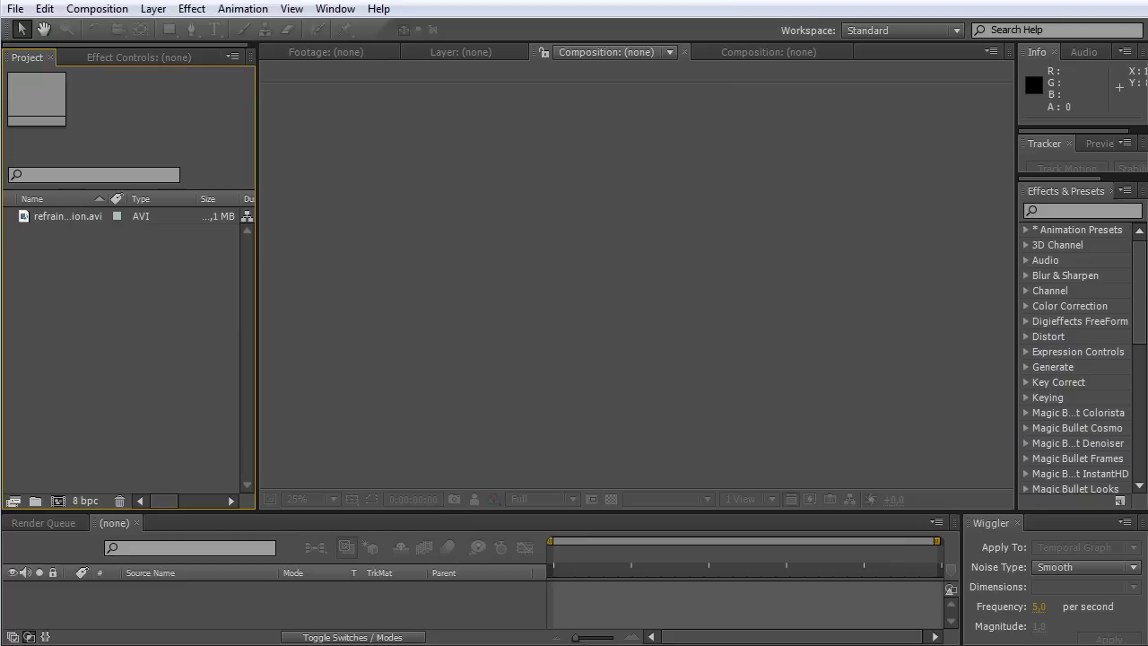
left_click(78, 209)
double_click(95, 318)
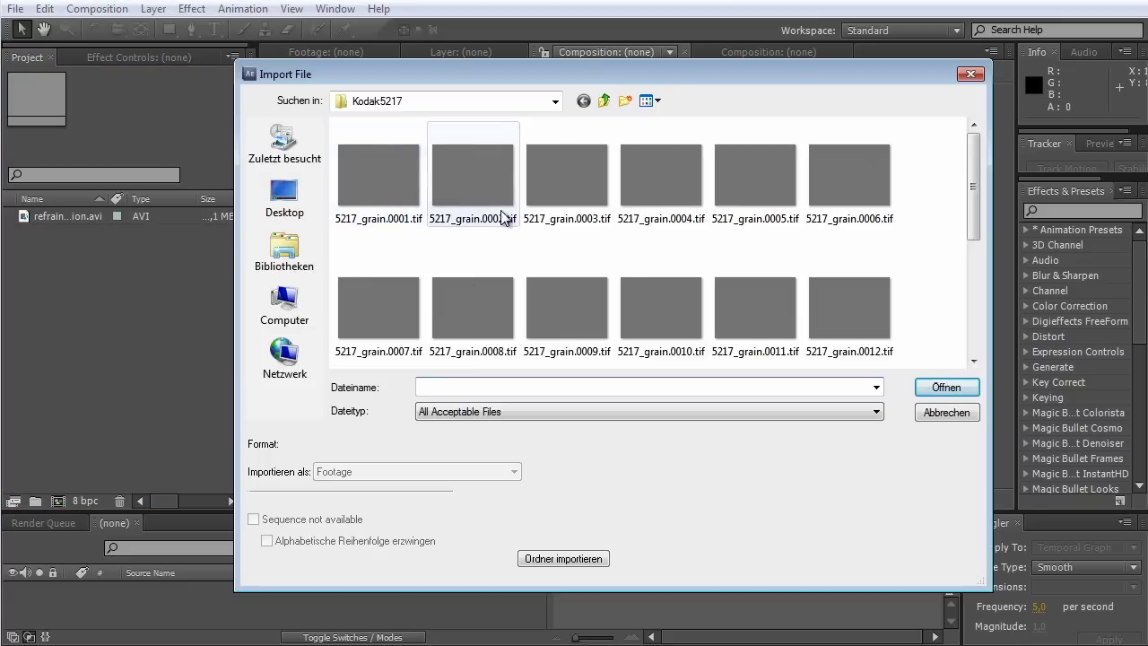
left_click(404, 211)
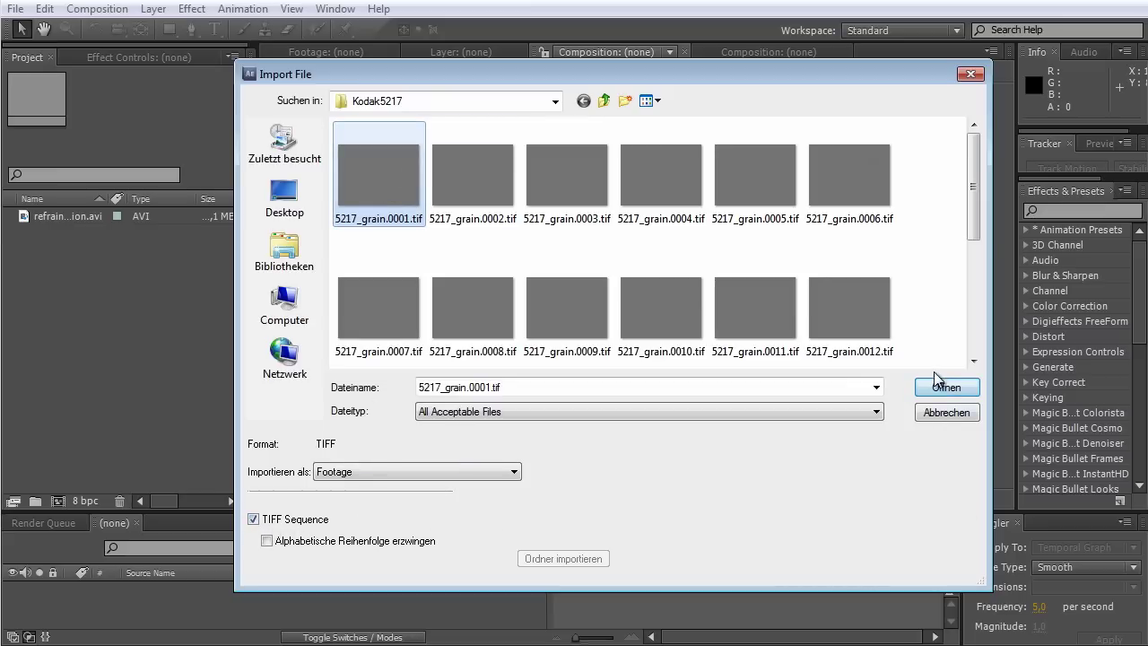
left_click(949, 390)
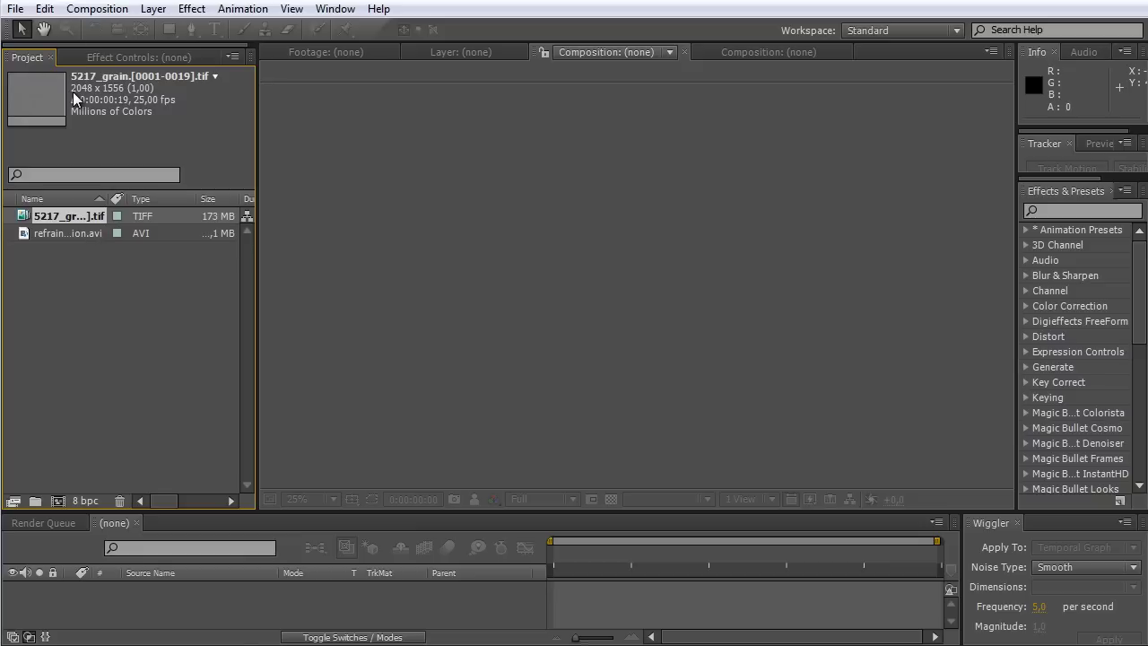
Step: Create the refrain 1 action composition from the AVI video footage
left_click(77, 228)
left_click(94, 215)
left_click(64, 231)
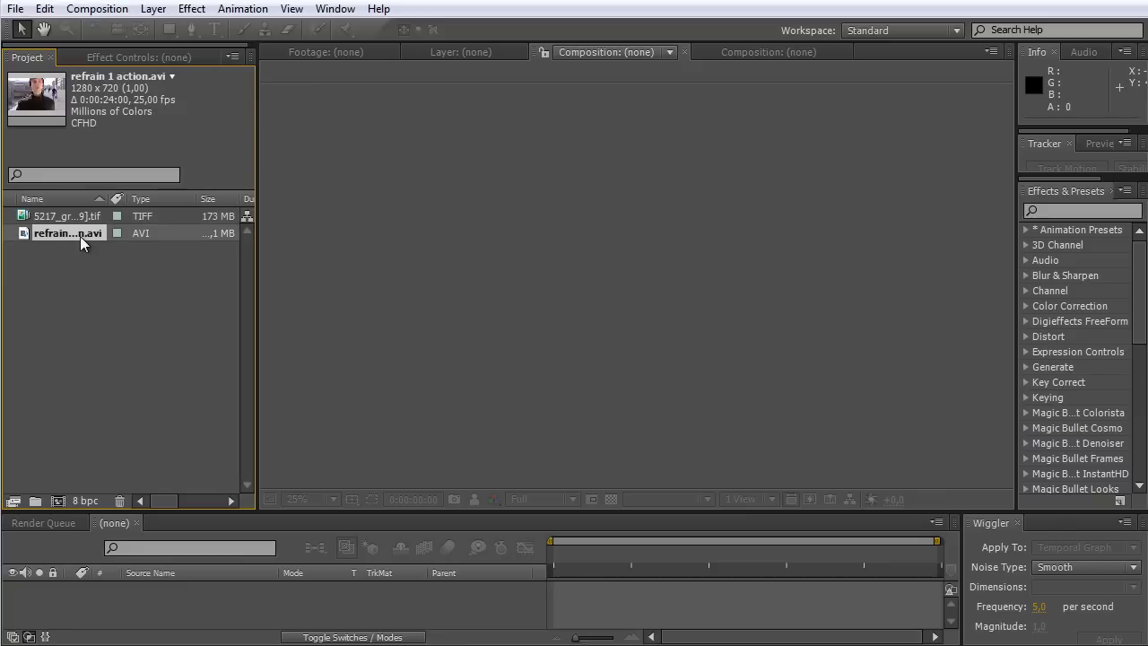
left_click_drag(94, 276, 56, 500)
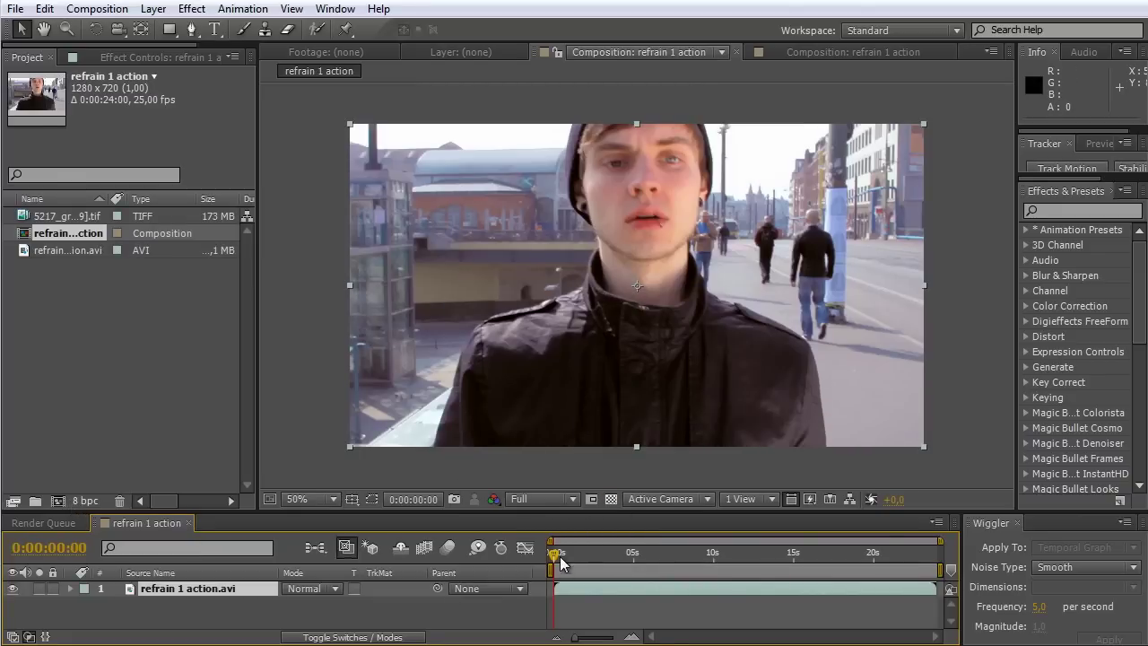
Step: Add the grain TIFF sequence above the video as a layer in Overlay mode
left_click_drag(554, 561, 575, 564)
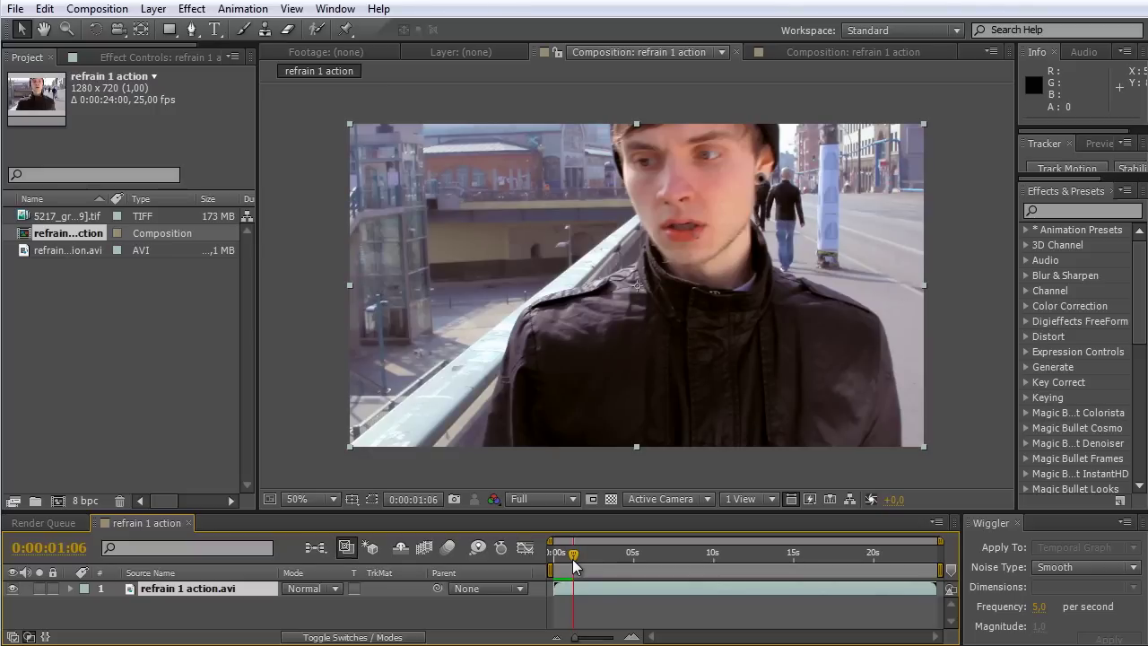
mouse_move(574, 560)
left_mouse_down()
mouse_move(597, 563)
mouse_move(557, 571)
mouse_move(576, 577)
left_mouse_up()
left_click(75, 222)
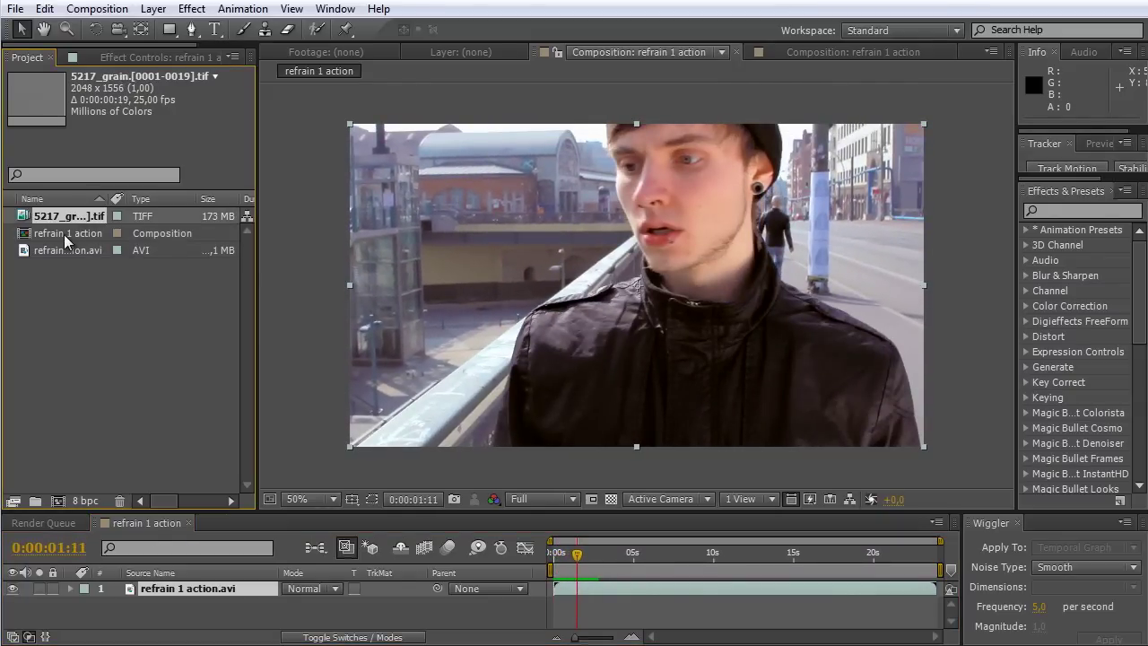
left_click_drag(70, 223, 201, 599)
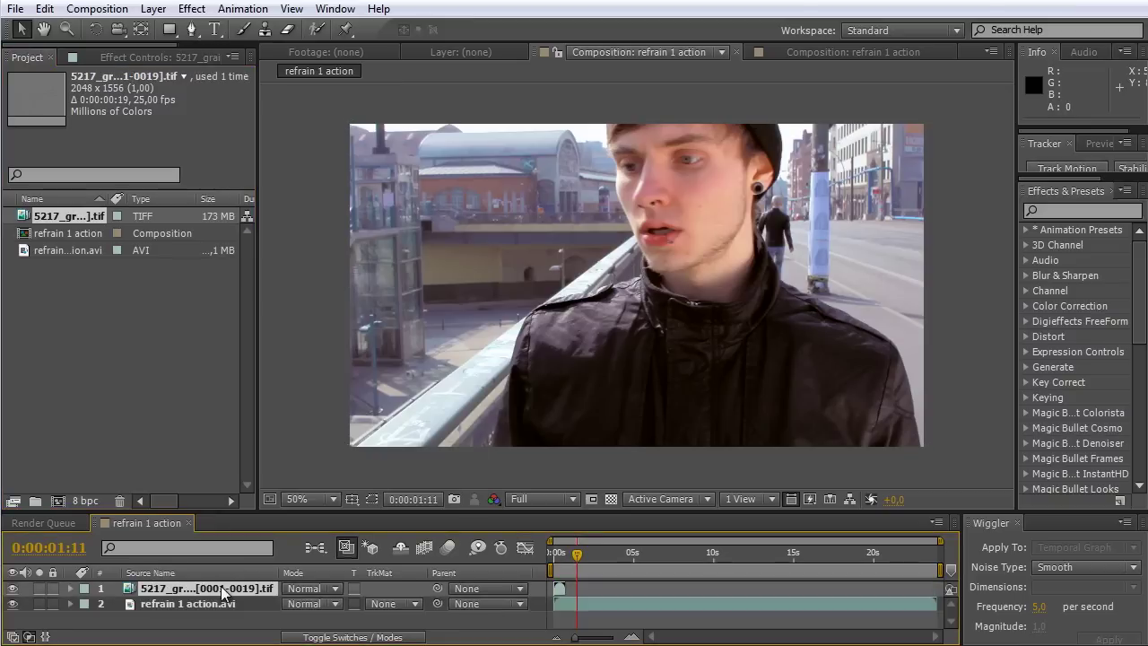
left_click(322, 596)
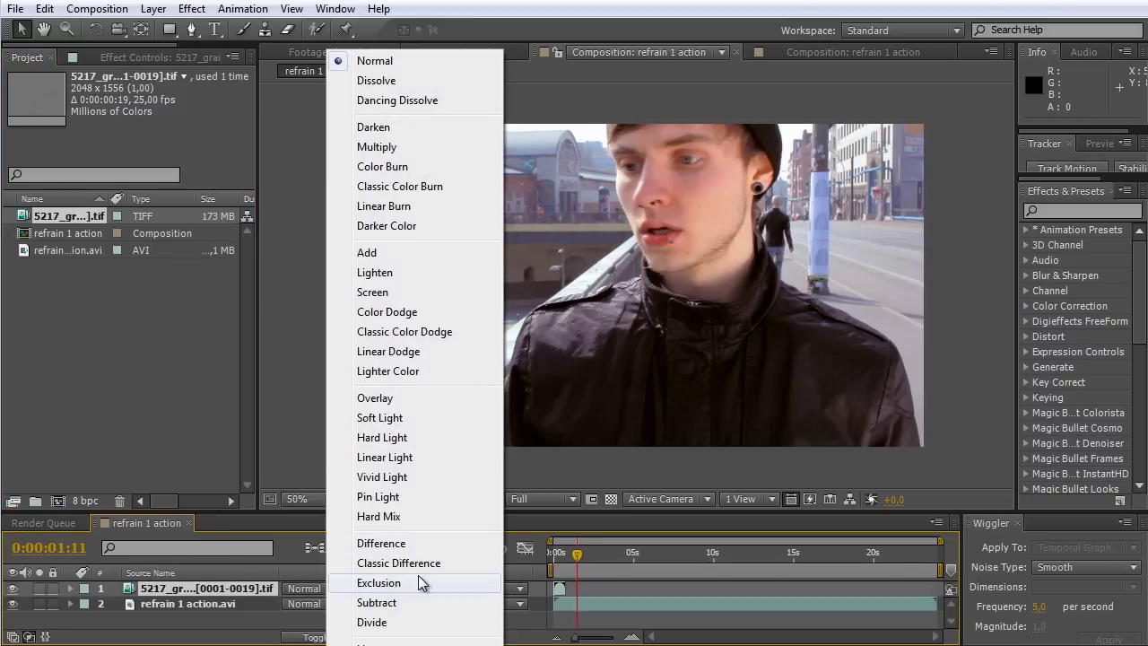
left_click(375, 398)
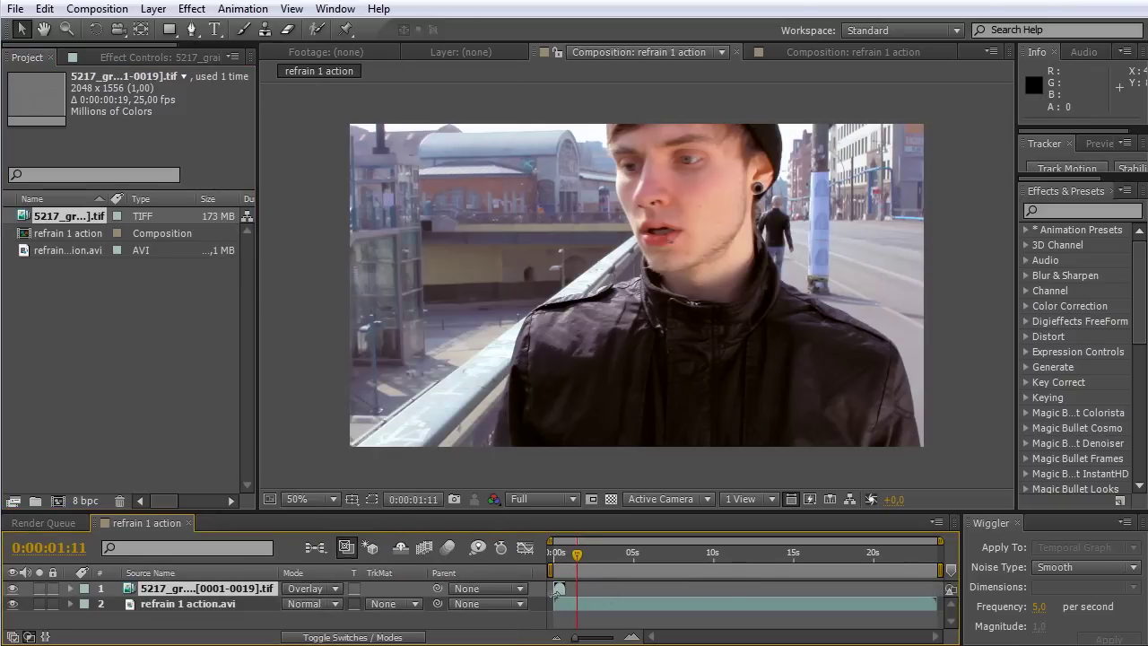
left_click_drag(564, 560, 562, 561)
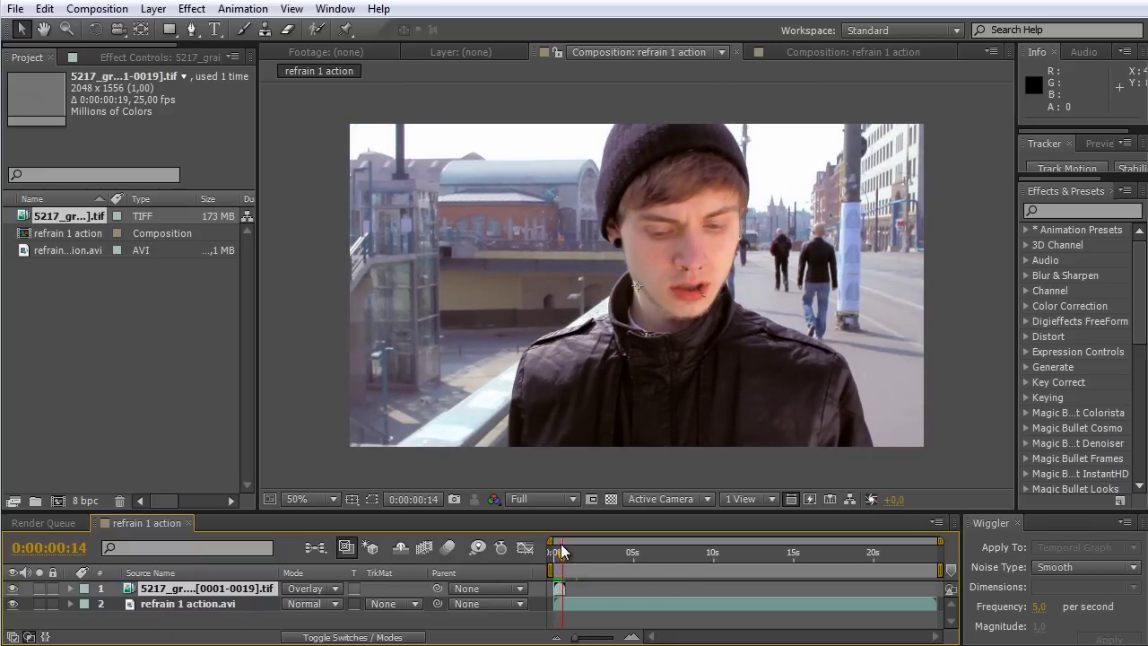
Step: Duplicate and shift the grain layer, then delete both grain layers from the composition
key("ctrl+d")
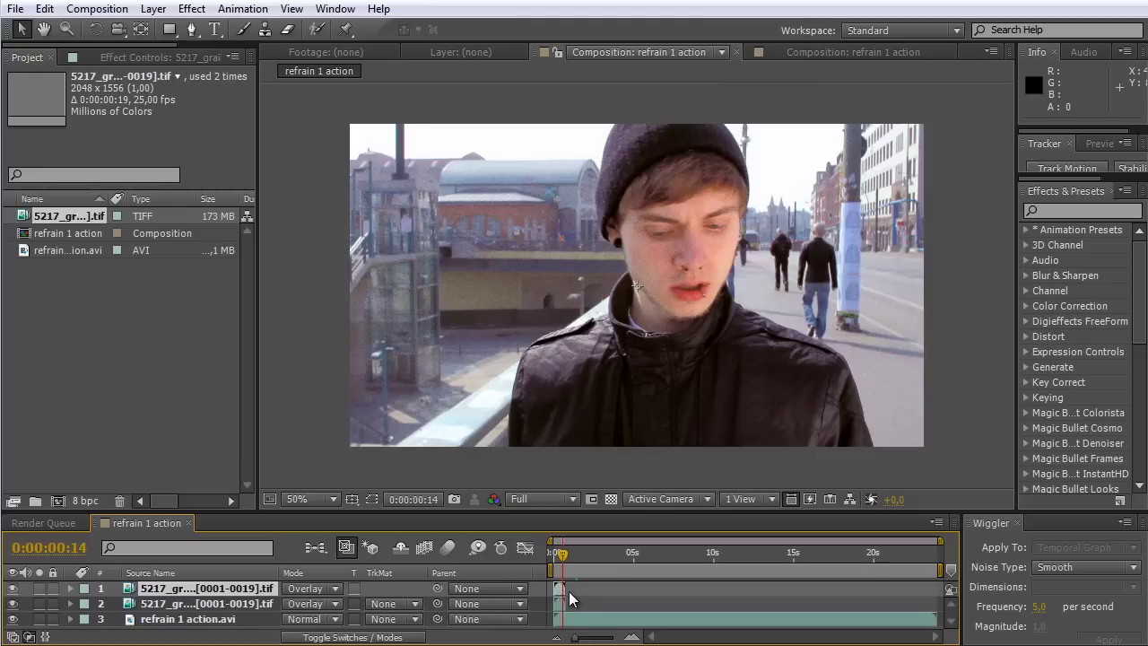
left_click_drag(560, 588, 572, 587)
key("Delete")
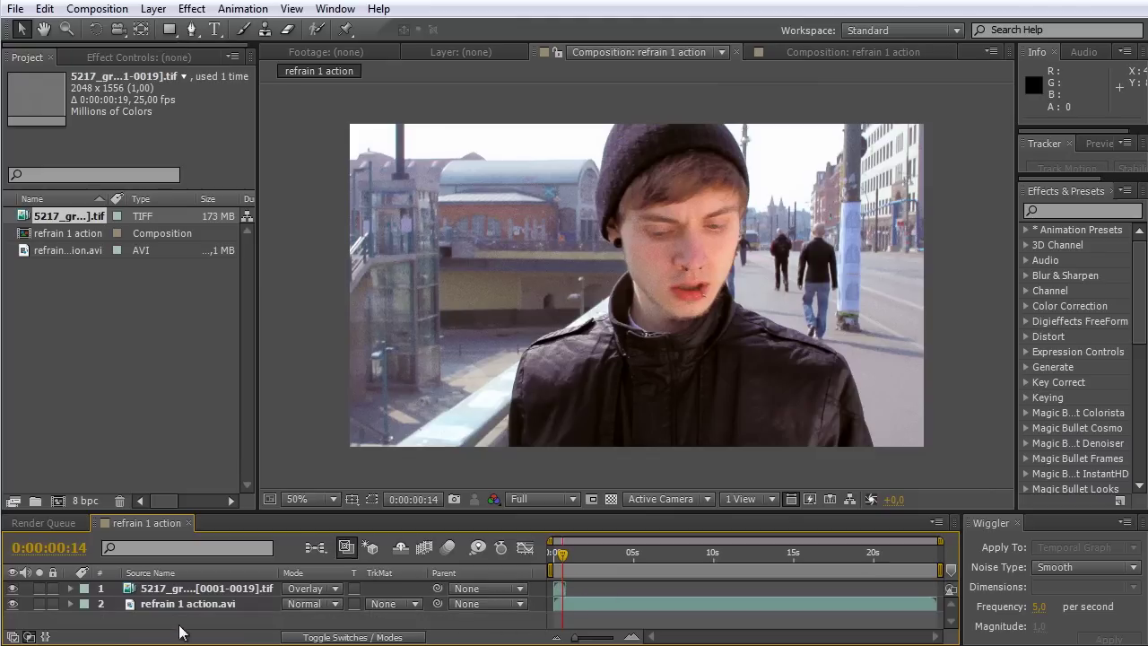
left_click(164, 592)
key("Delete")
Step: Set the grain footage to loop 1000 times and add it as the top layer of refrain 1 action
right_click(79, 217)
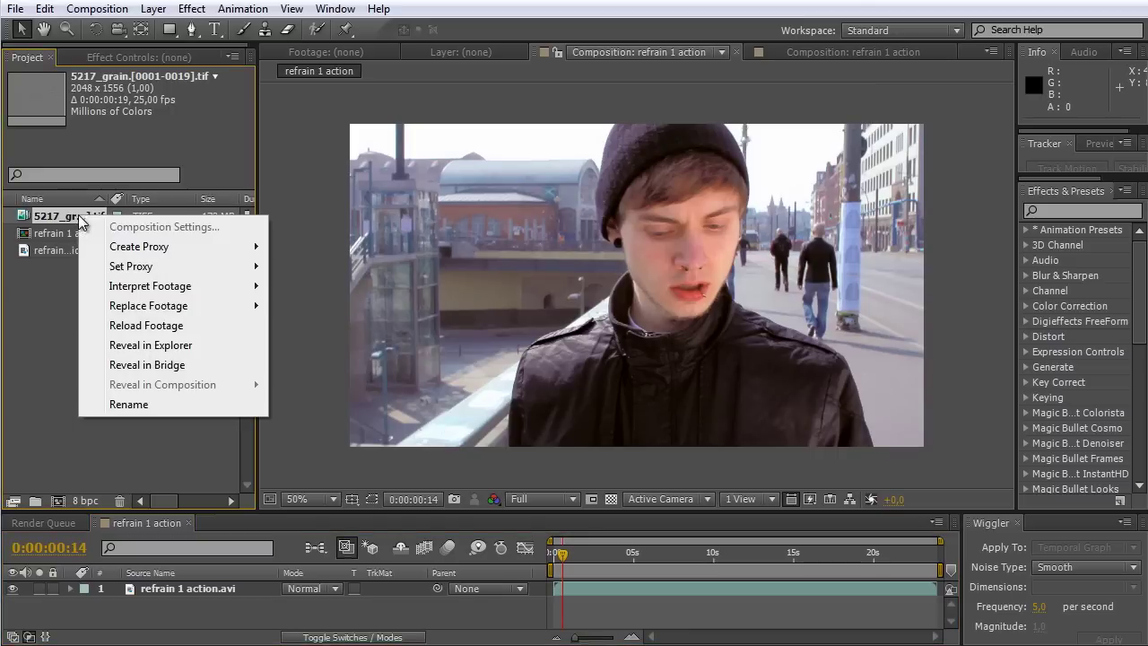
mouse_move(153, 296)
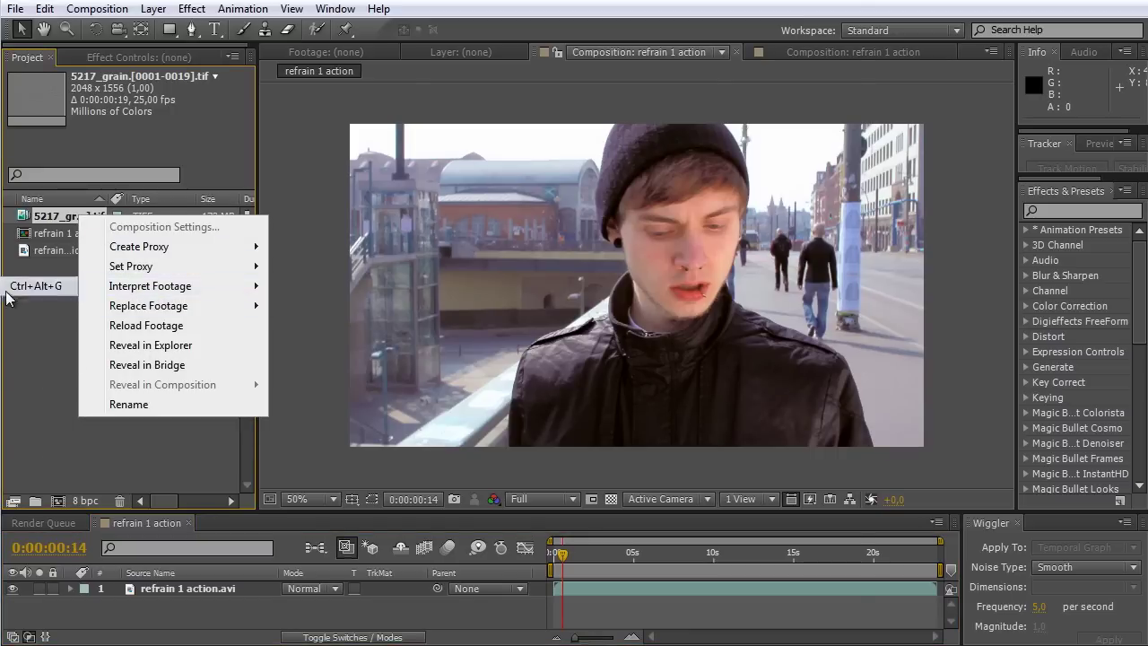
left_click(36, 286)
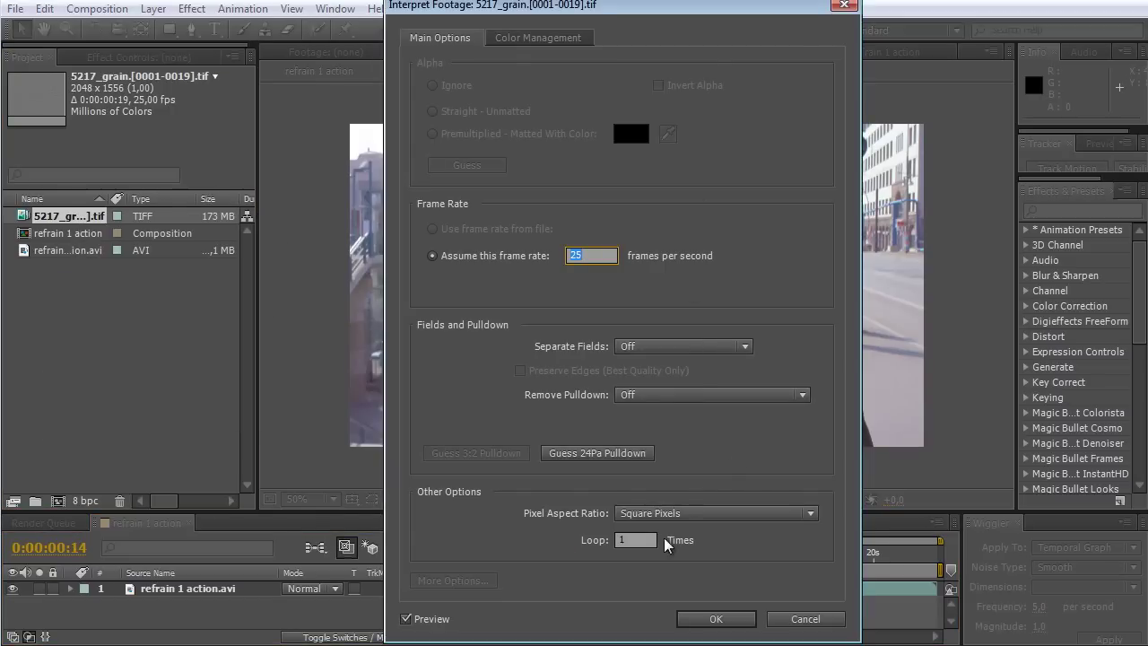
key("Tab")
type("1000")
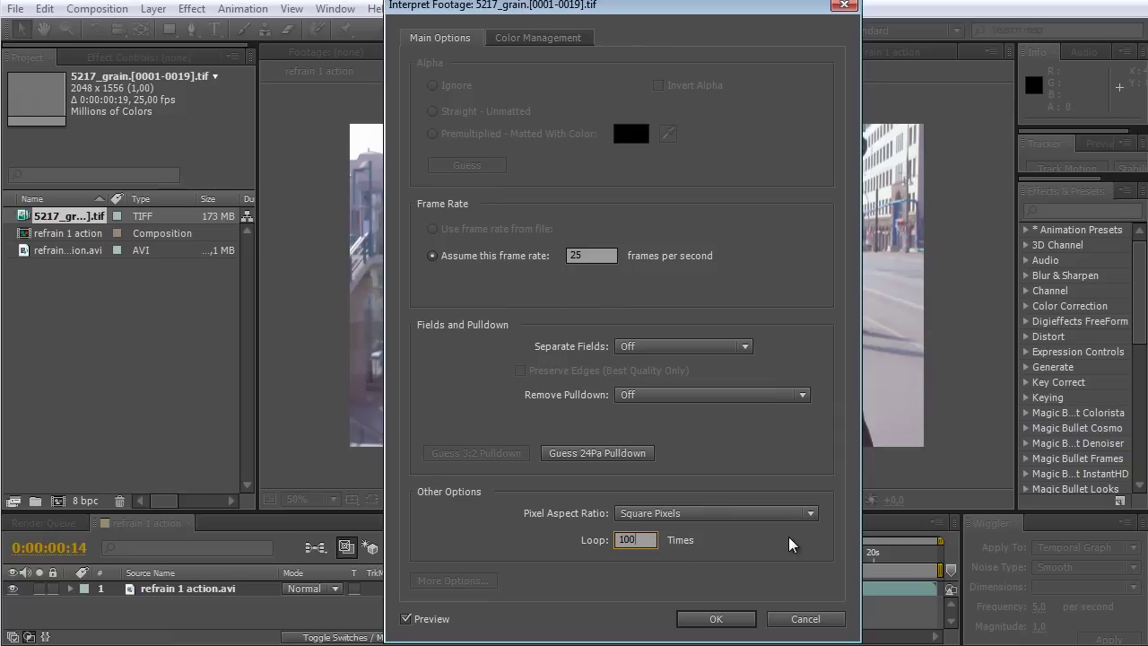
left_click(689, 622)
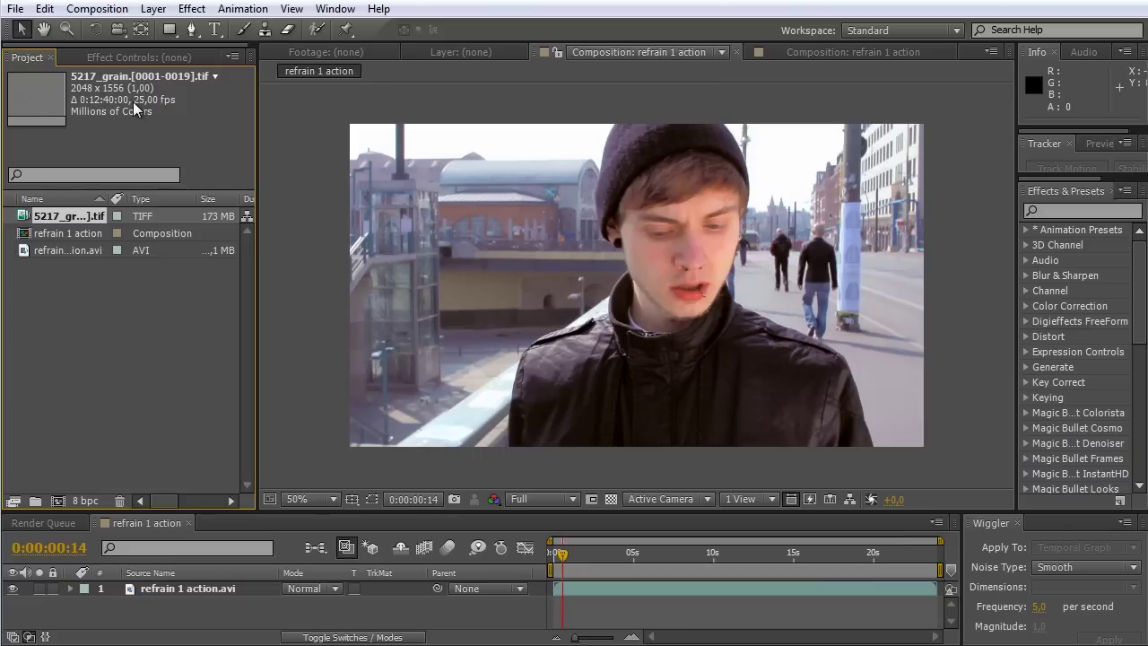
left_click_drag(28, 218, 179, 603)
left_click_drag(572, 550, 549, 558)
key("space")
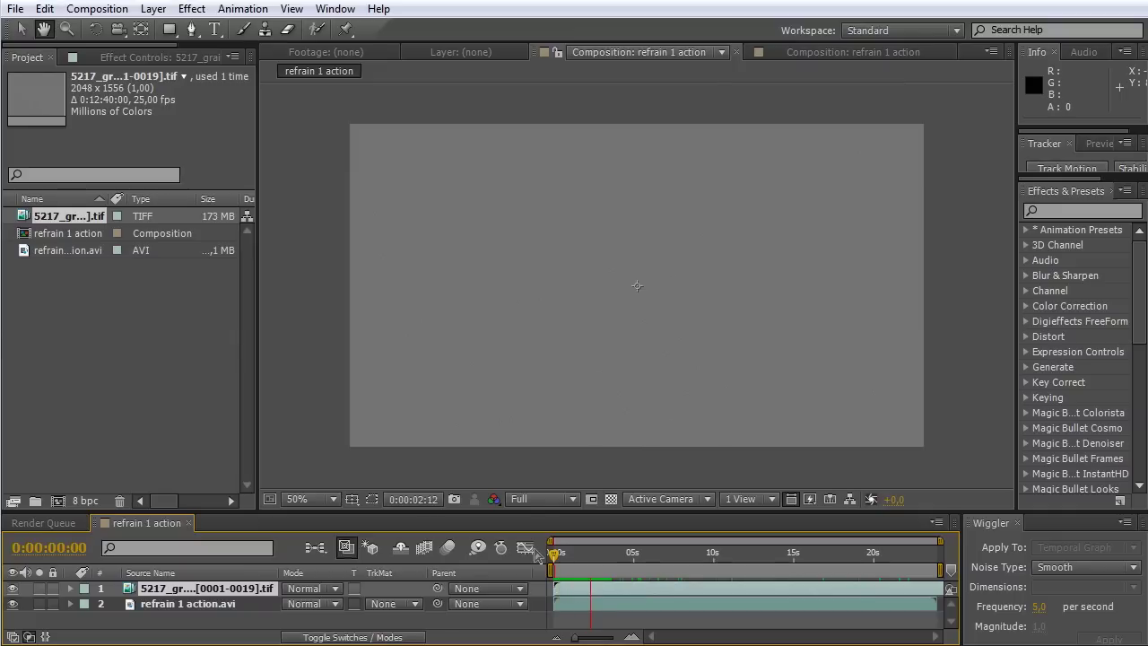
left_click(328, 588)
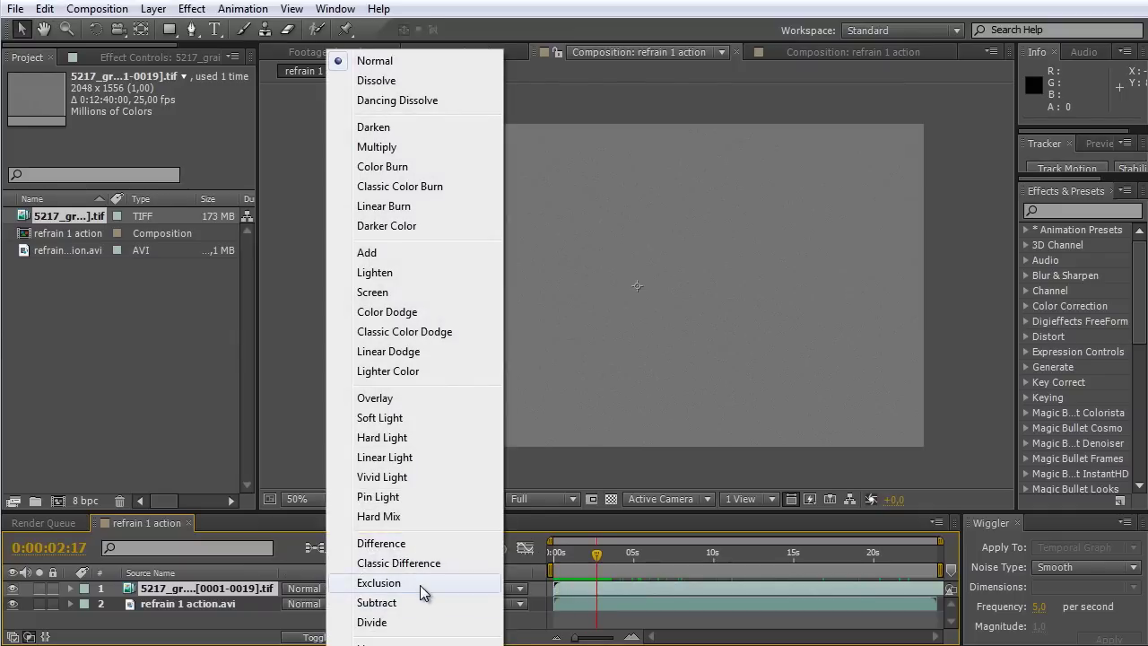
left_click(433, 546)
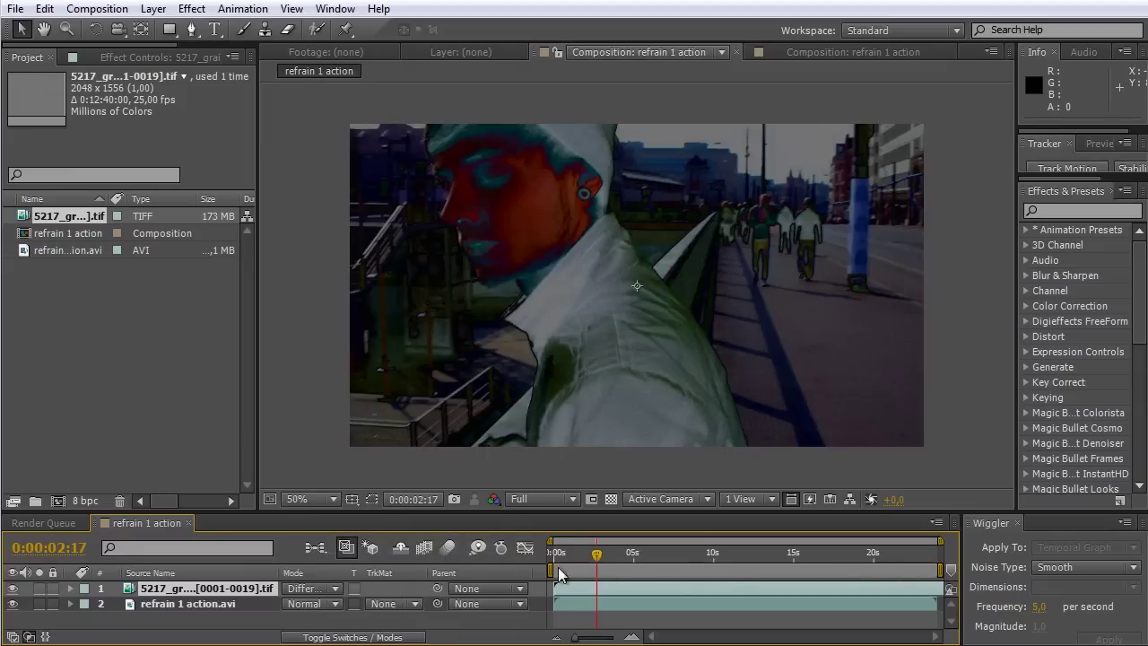
left_click(307, 590)
left_click(386, 400)
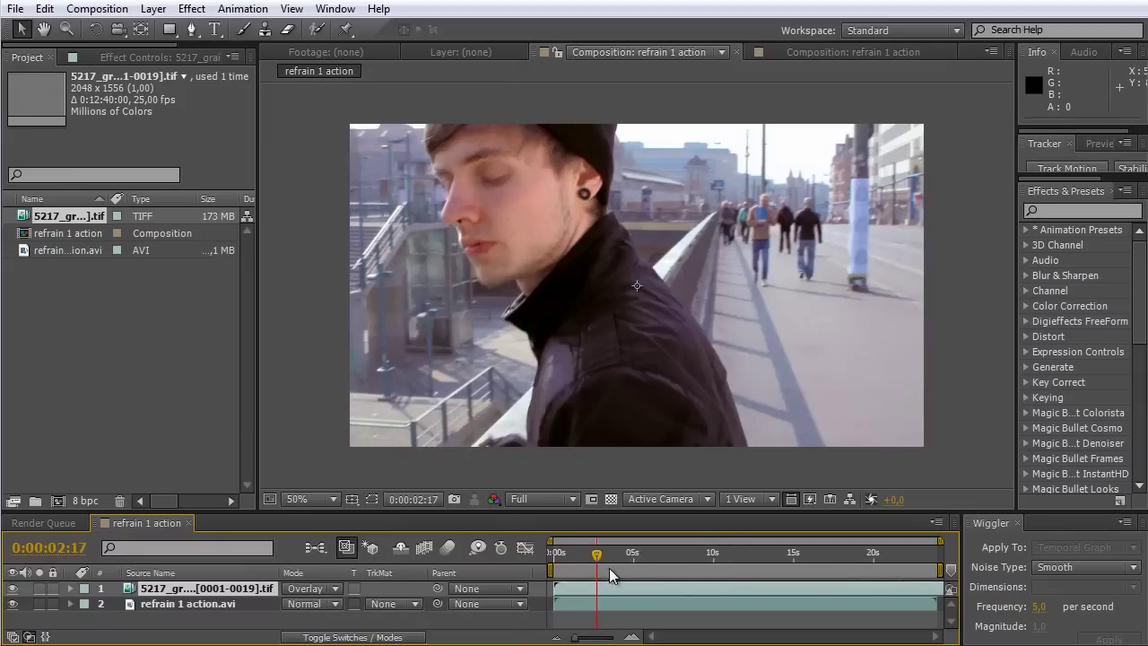
left_click_drag(565, 553, 588, 553)
scroll(623, 287, "up", 4)
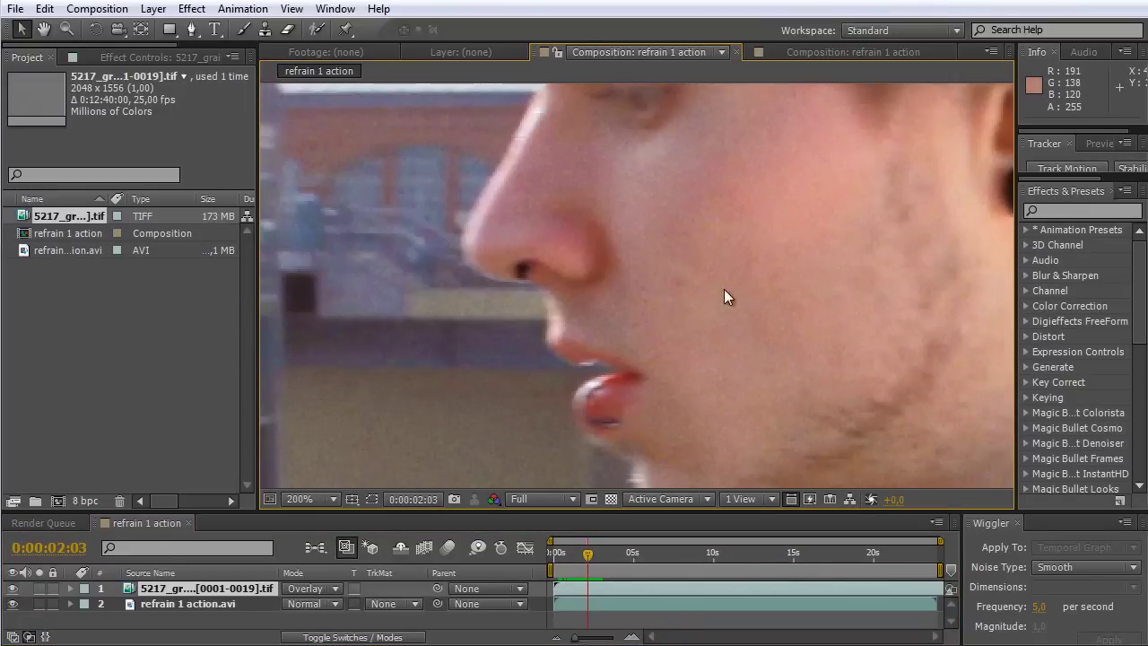
scroll(577, 239, "down", 2)
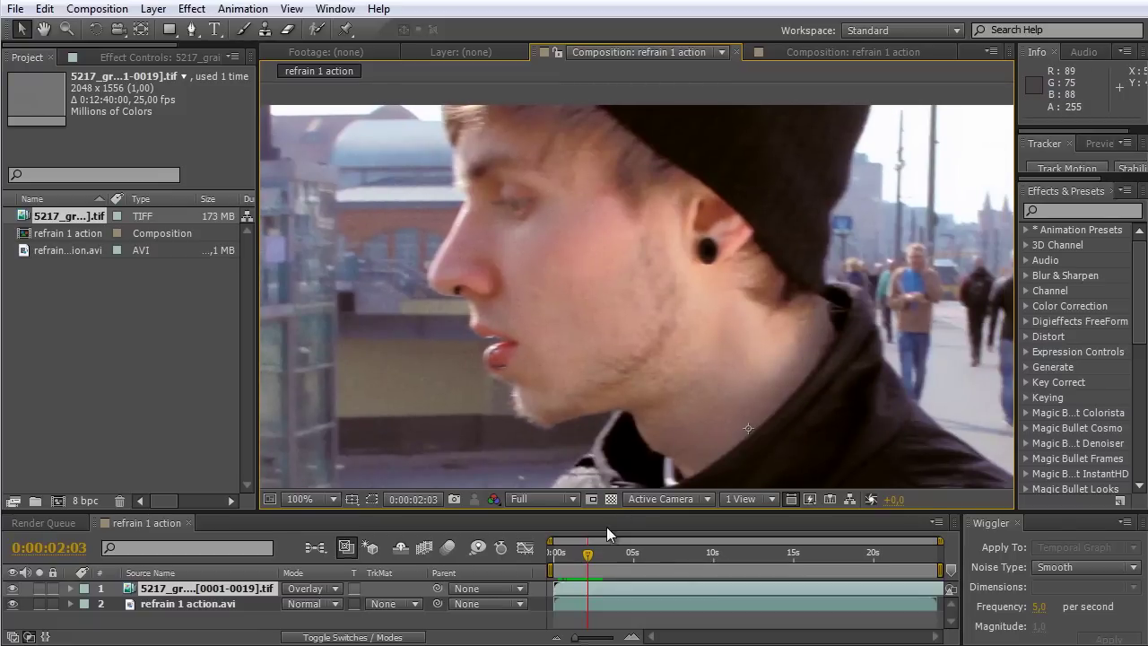
mouse_move(588, 558)
left_mouse_down()
mouse_move(543, 557)
mouse_move(588, 557)
left_mouse_up()
Step: Apply Curves to the grain layer and shape an S-curve for more contrast
left_click(1064, 210)
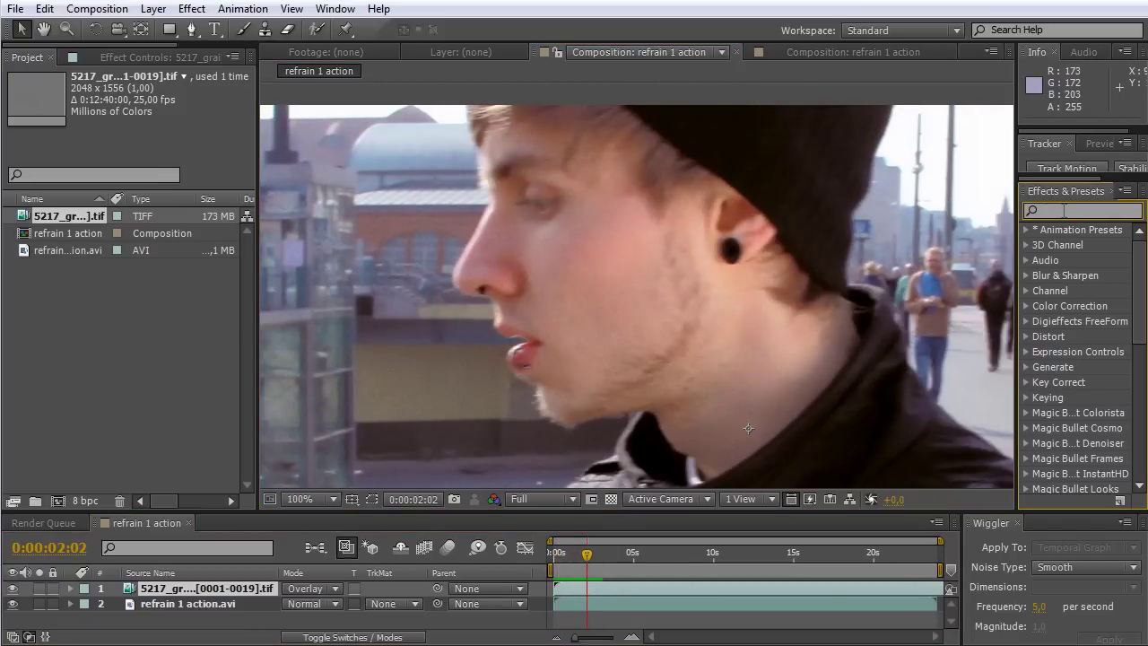
type("curves")
left_click_drag(1080, 306, 210, 590)
left_click_drag(80, 254, 96, 277)
left_click_drag(151, 186, 154, 172)
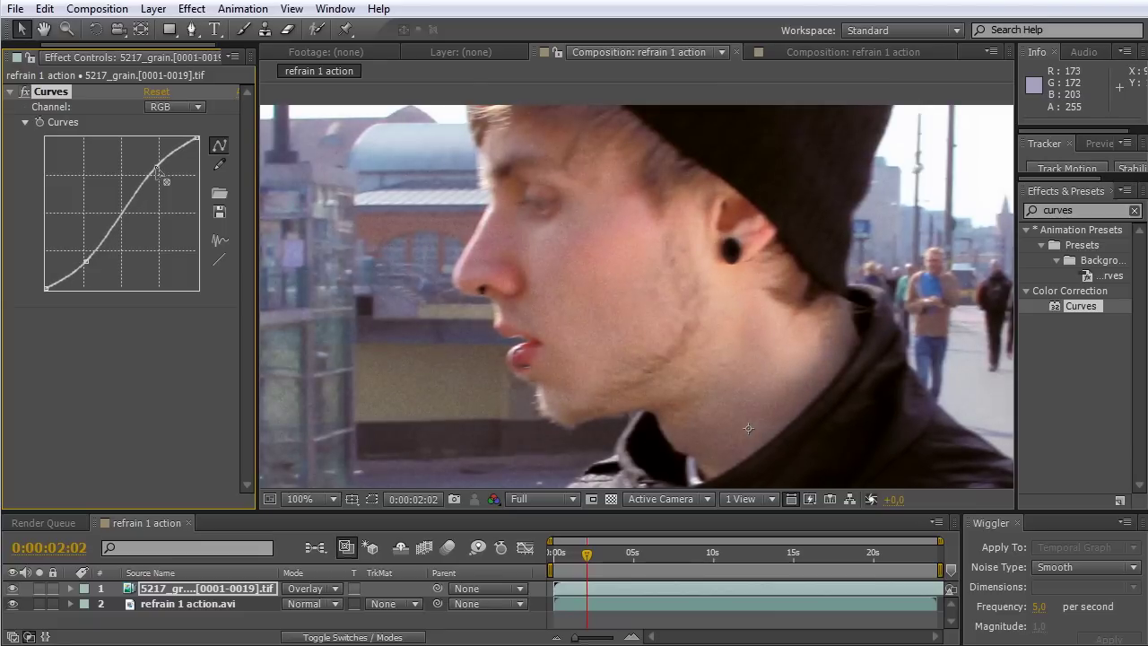
left_click_drag(82, 274, 82, 274)
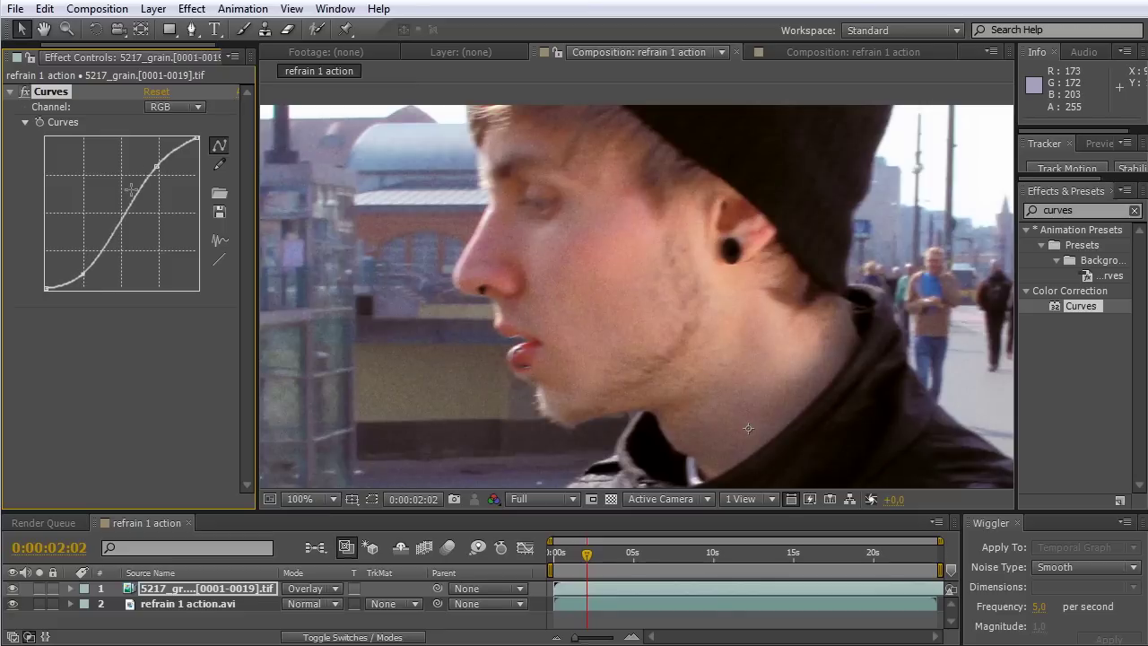
left_click_drag(155, 167, 158, 158)
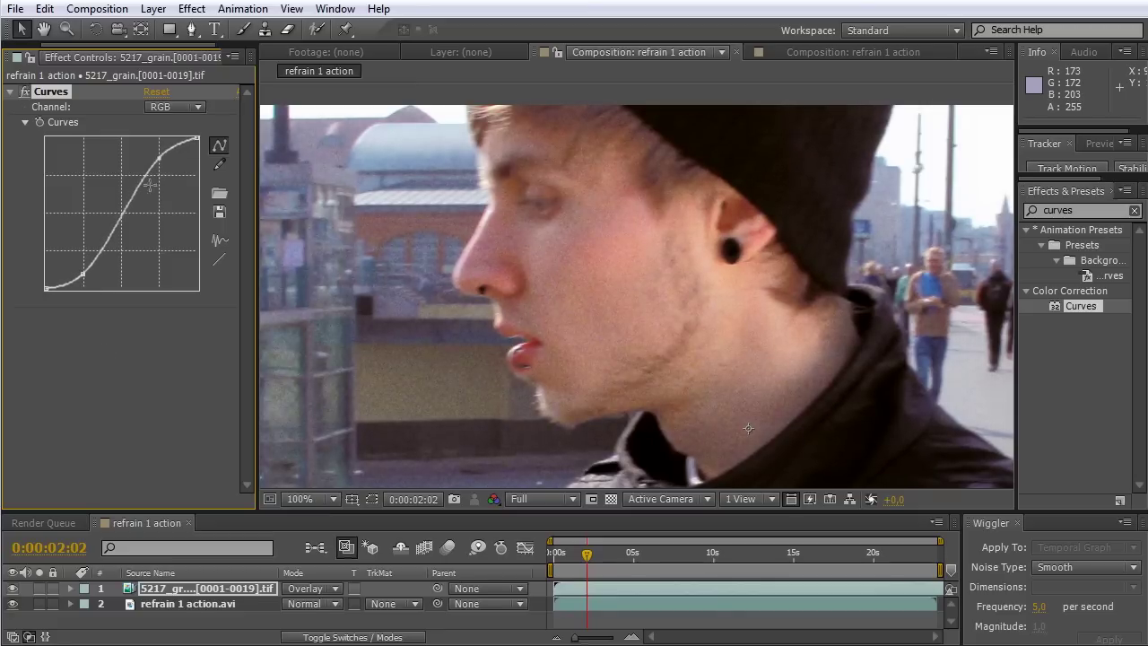
Step: Solo the grain layer, add a Tint effect above Curves, then unsolo it
left_click(27, 574)
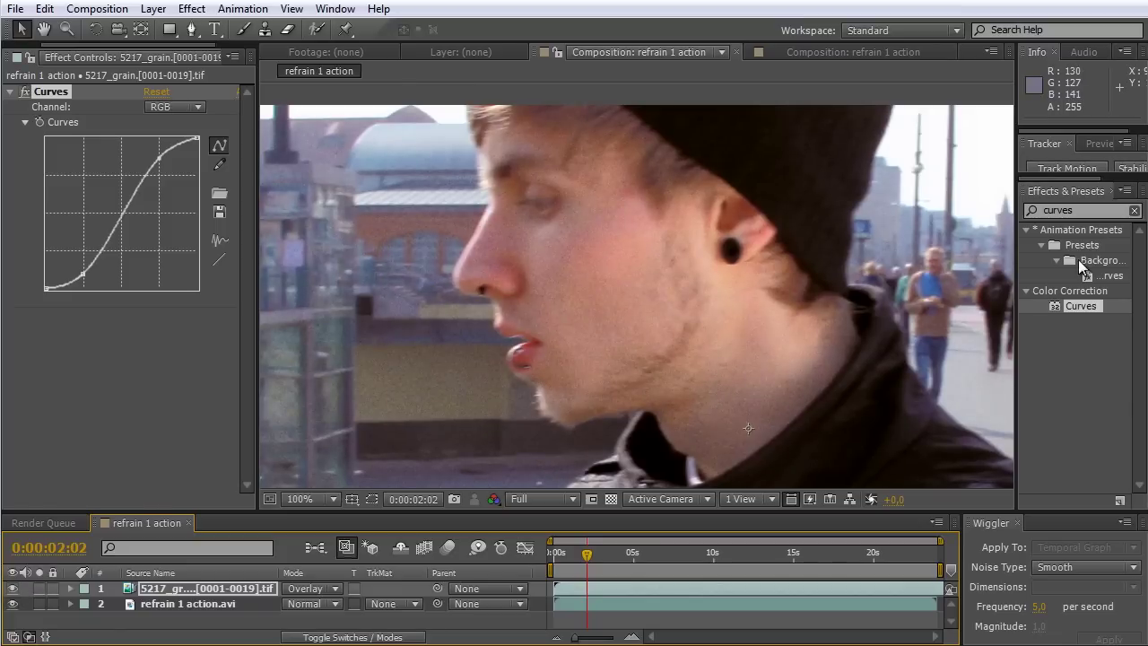
key("ctrl+5")
left_click(43, 586)
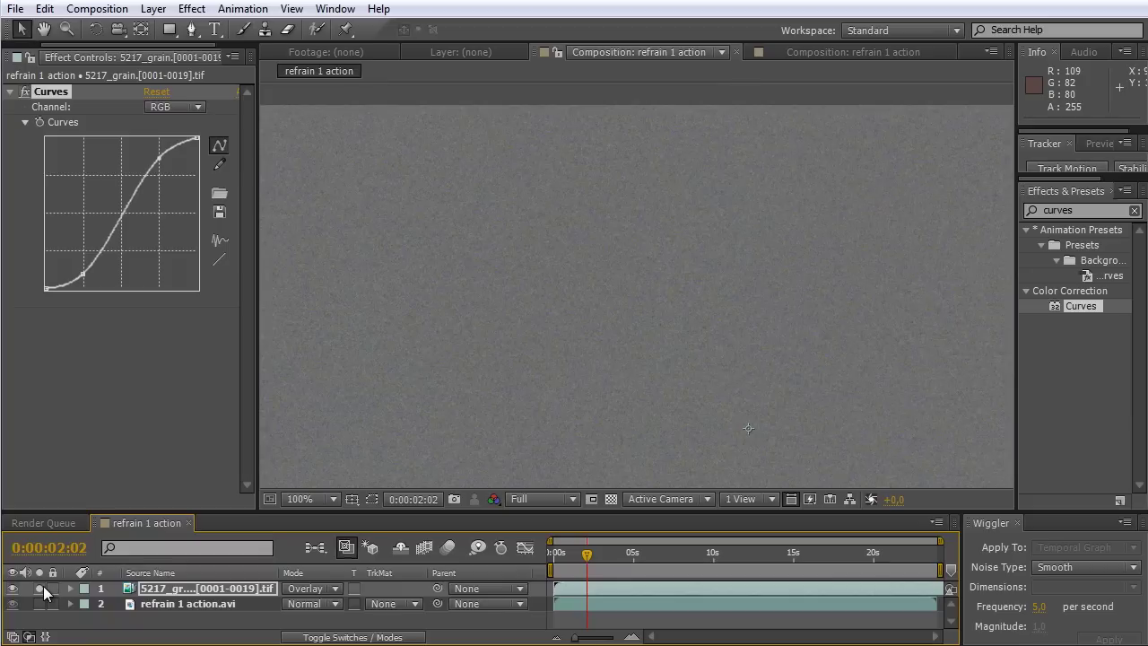
left_click(1114, 209)
key("ctrl+a")
type("tint")
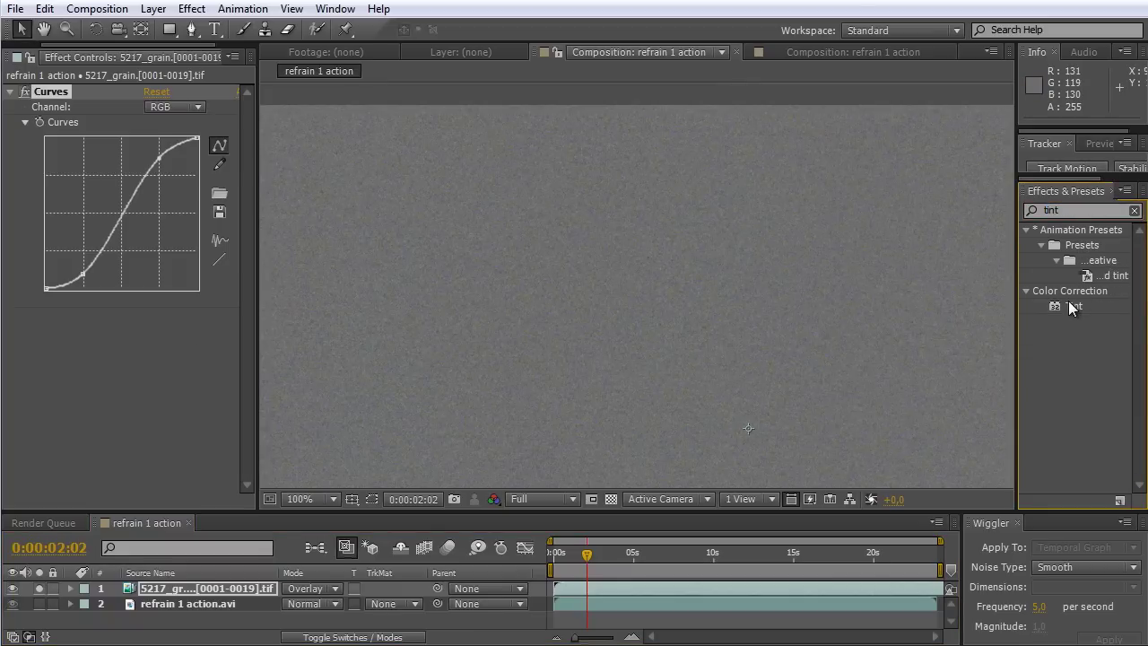
left_click_drag(1095, 306, 976, 339)
left_click_drag(1080, 306, 132, 90)
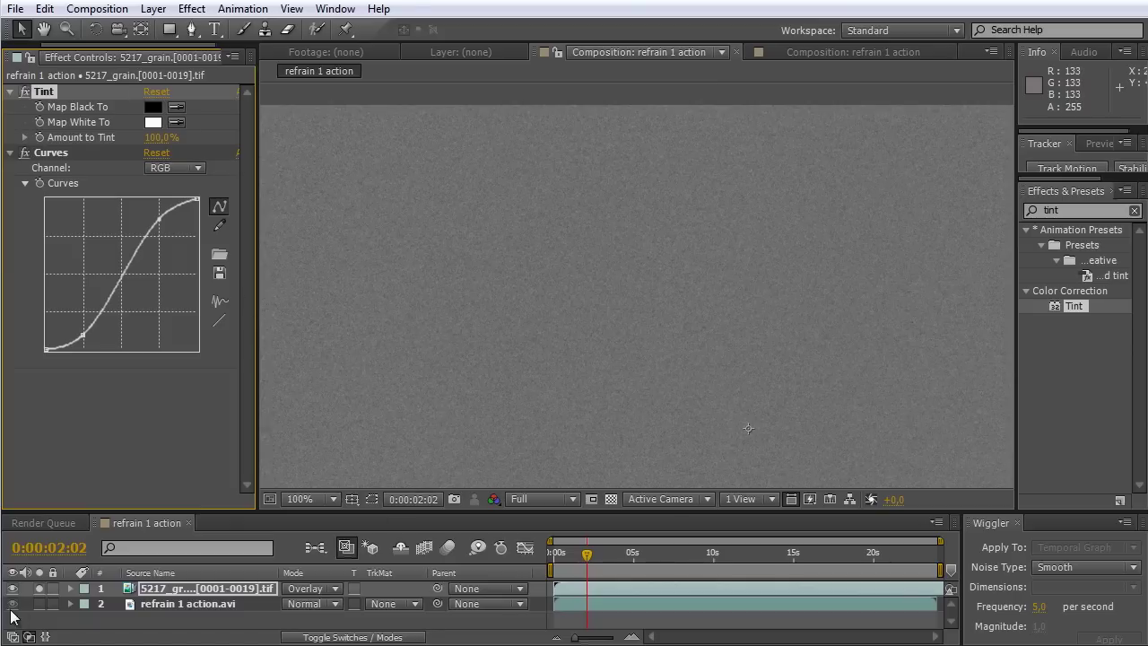
left_click(38, 590)
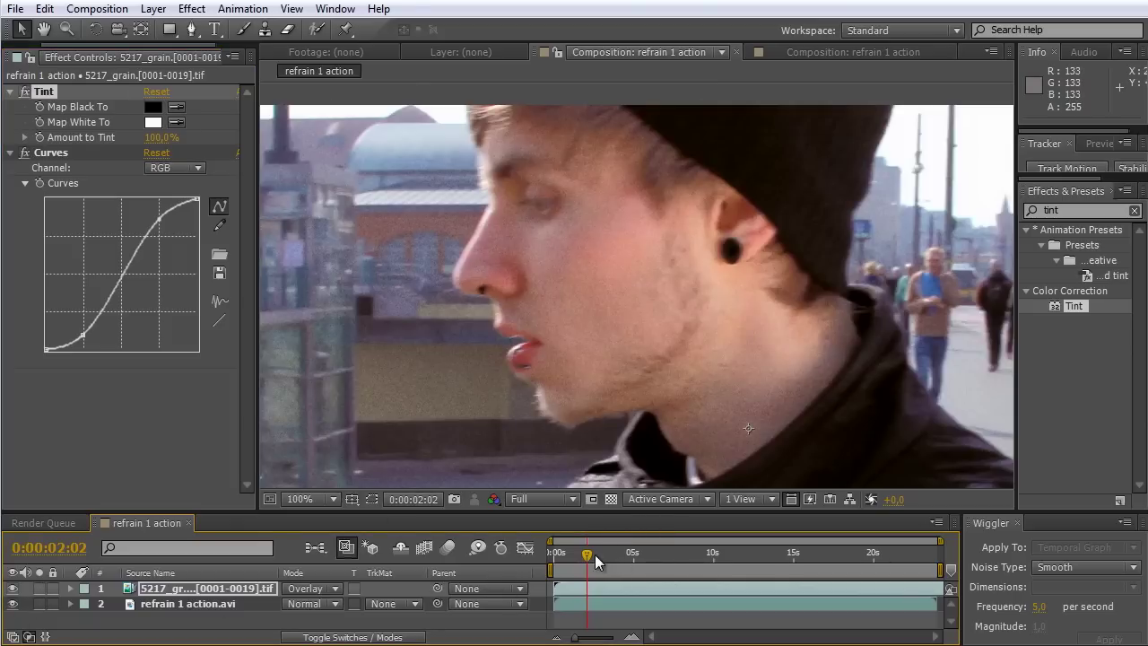
left_click_drag(591, 562, 615, 562)
scroll(584, 331, "down", 2)
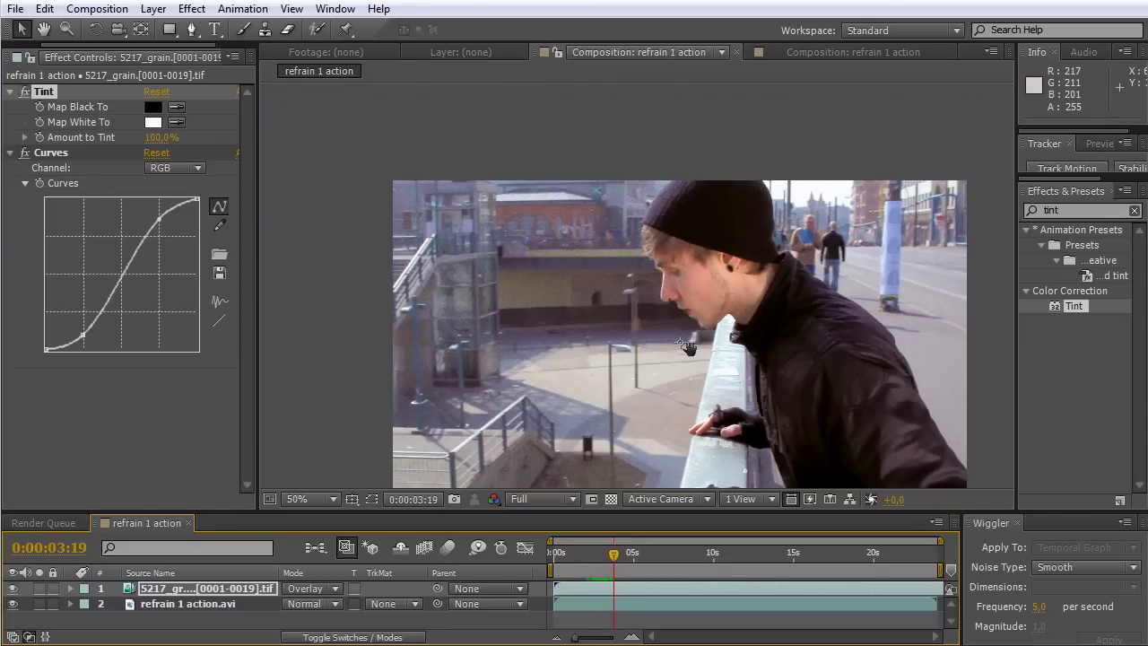
left_click_drag(608, 563, 584, 559)
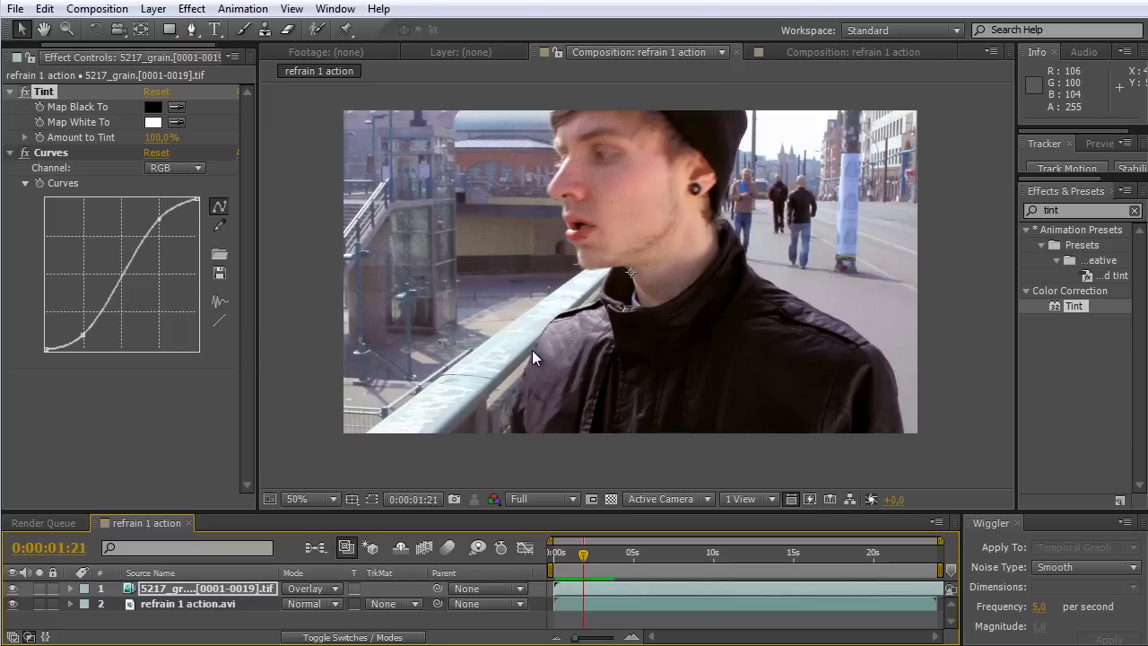
scroll(502, 339, "up", 1)
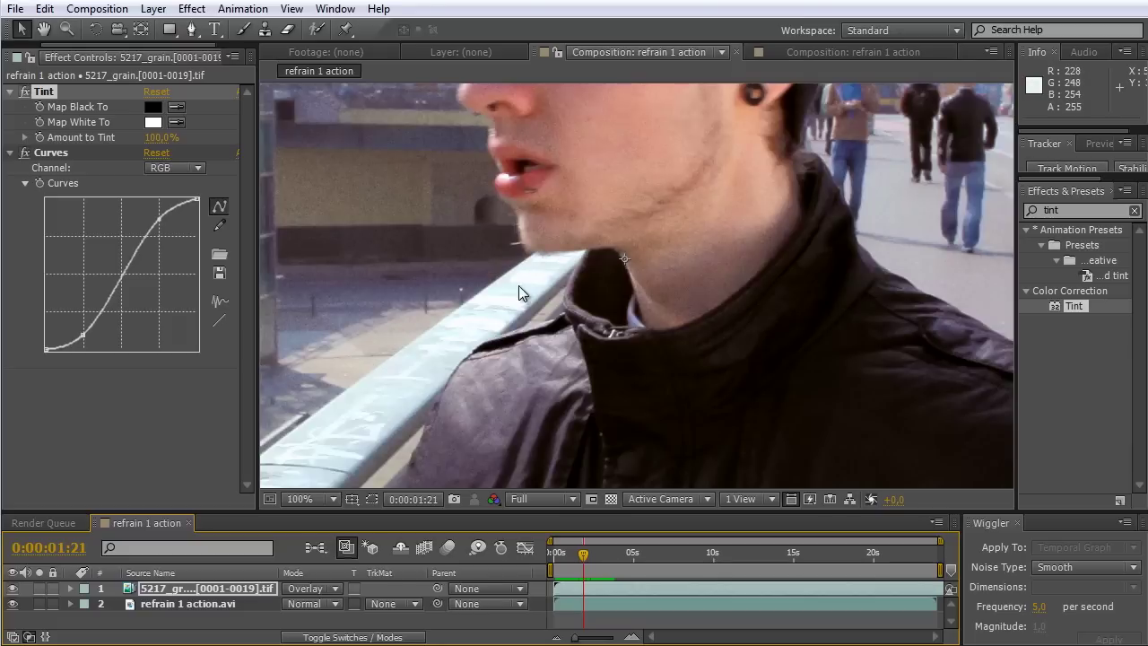
left_click_drag(524, 245, 574, 382)
mouse_move(578, 579)
left_mouse_down()
mouse_move(559, 565)
mouse_move(617, 560)
mouse_move(595, 567)
left_mouse_up()
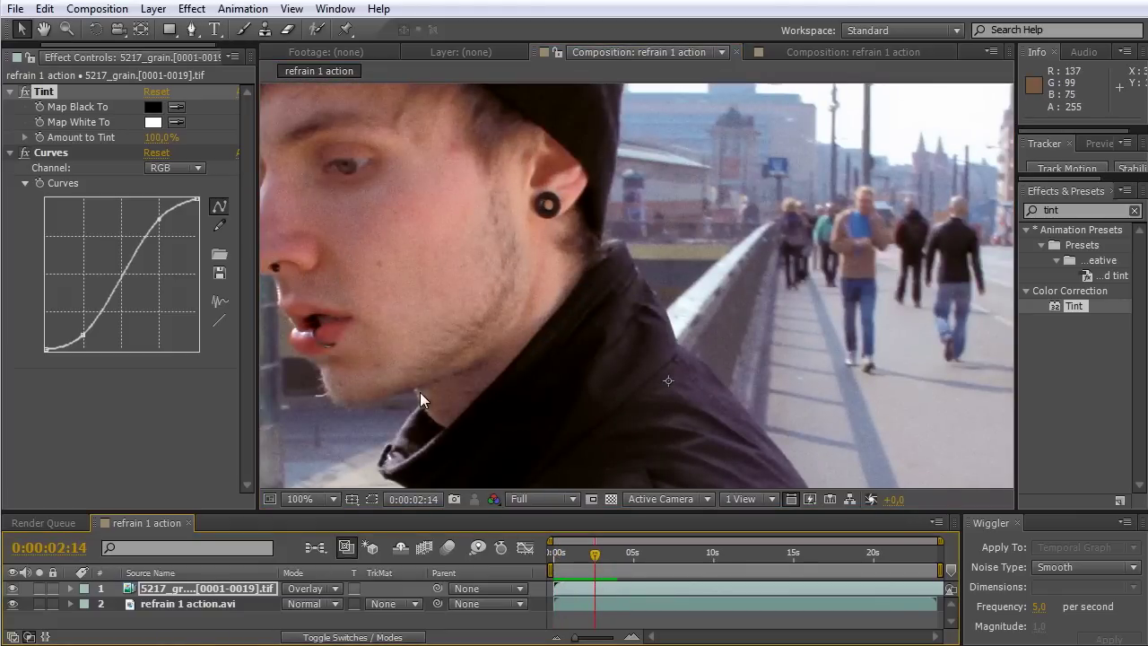
scroll(705, 369, "down", 2)
left_click_drag(524, 408, 492, 301)
left_click(491, 301)
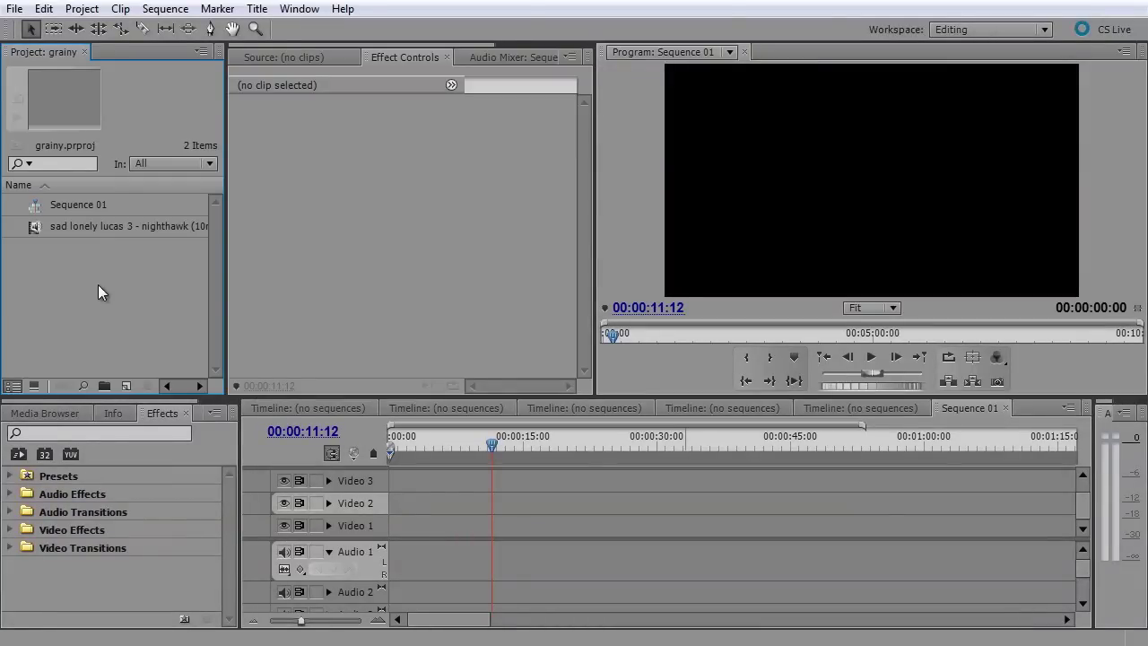
Step: Add the nighthawk clip to Sequence 01 and import 5217_grain.0001.tif as numbered stills onto Video 2
left_click_drag(34, 232, 380, 558)
double_click(42, 253)
left_click(248, 176)
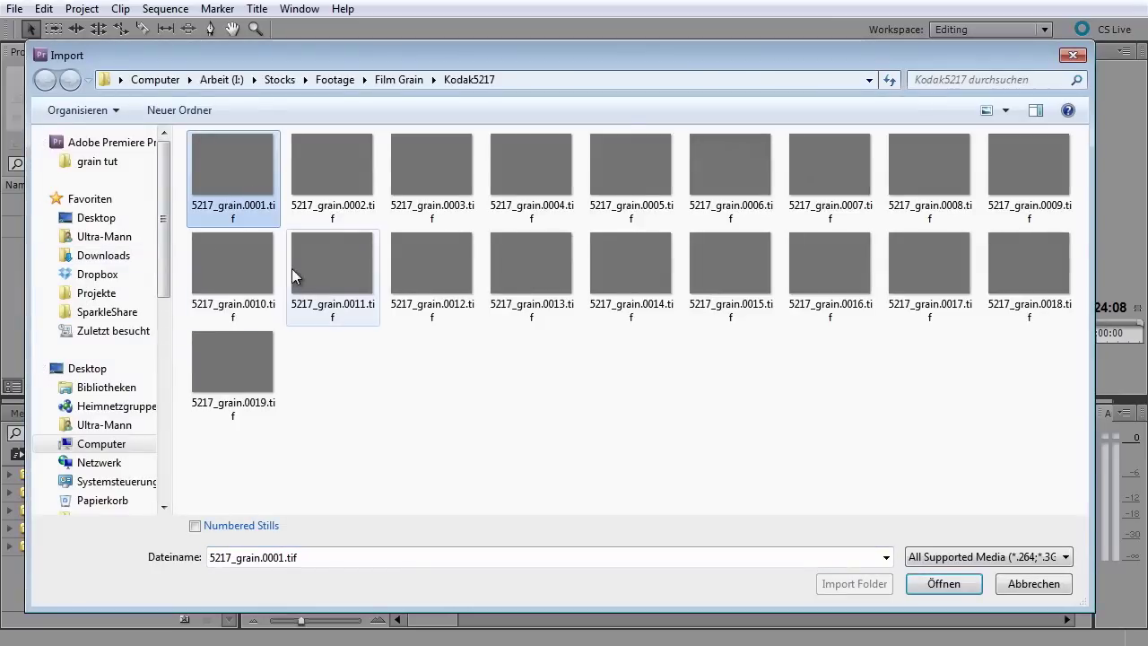
left_click(196, 528)
double_click(240, 166)
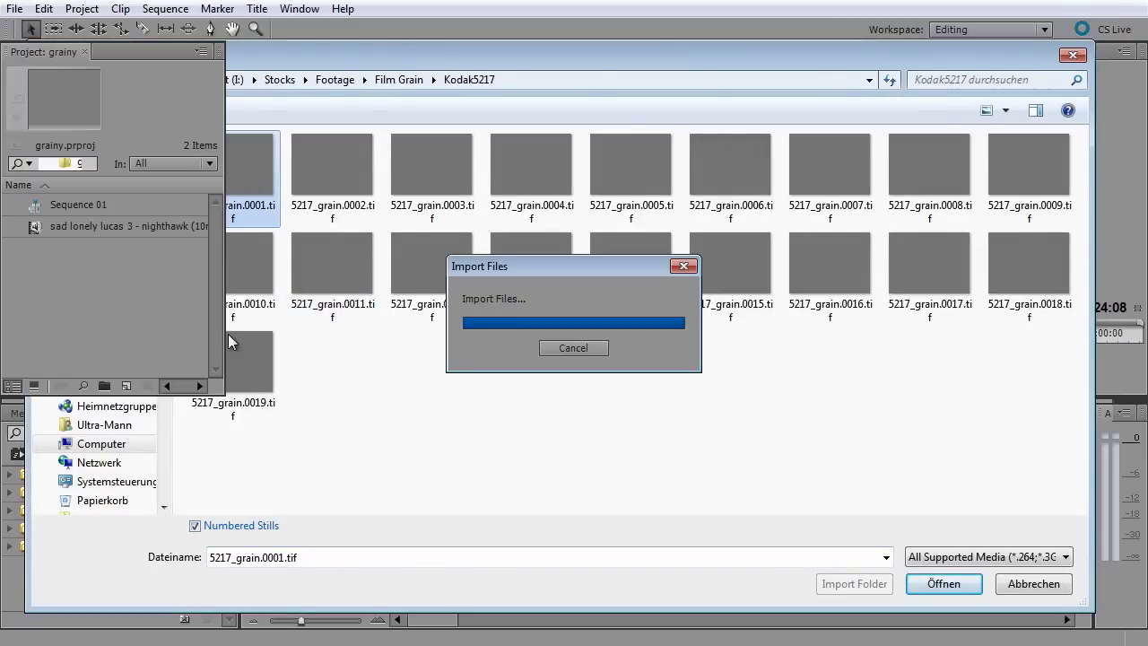
left_click_drag(94, 248, 398, 446)
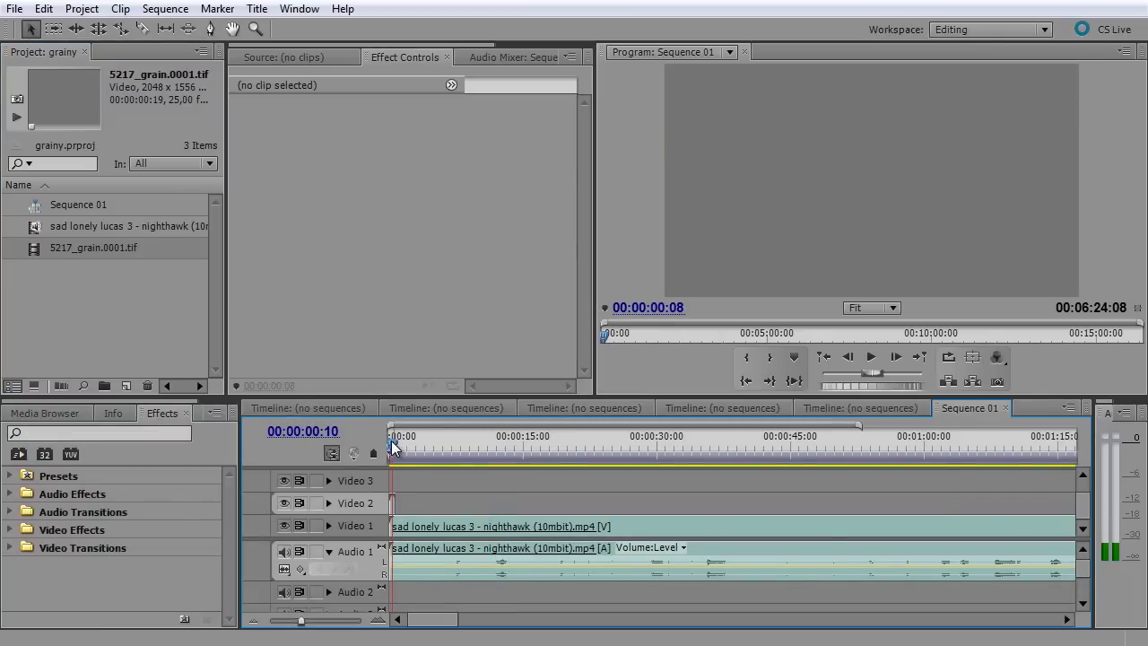
Step: Create Sequence 02 from the DSLR 1080p25 preset
left_click(125, 336)
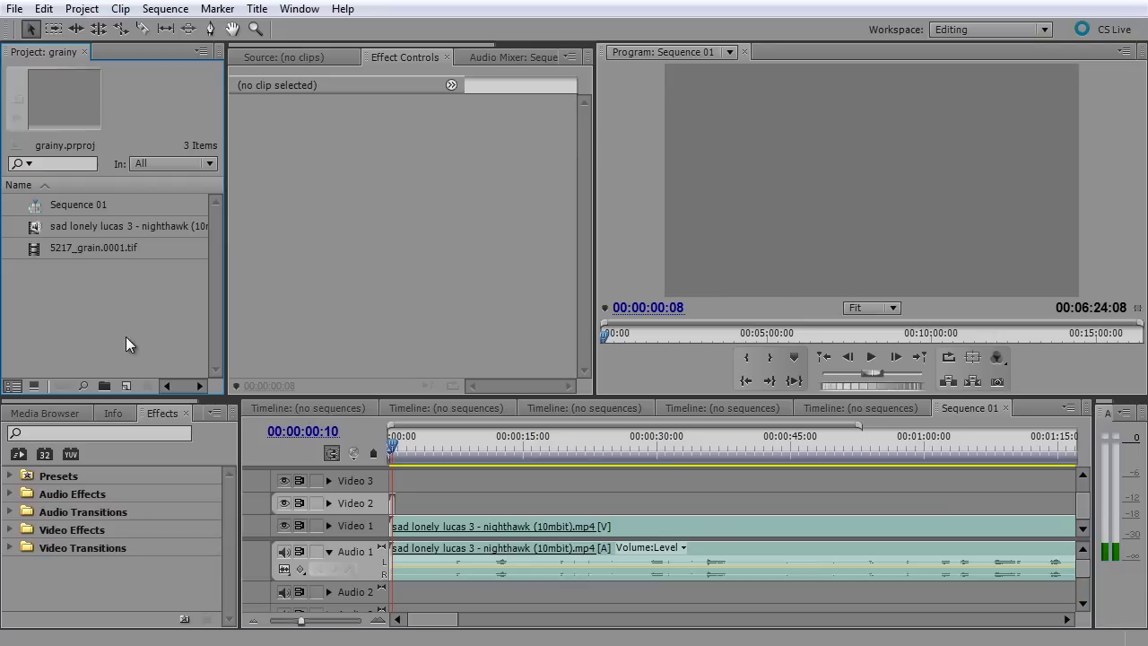
right_click(129, 386)
mouse_move(192, 389)
left_click(109, 384)
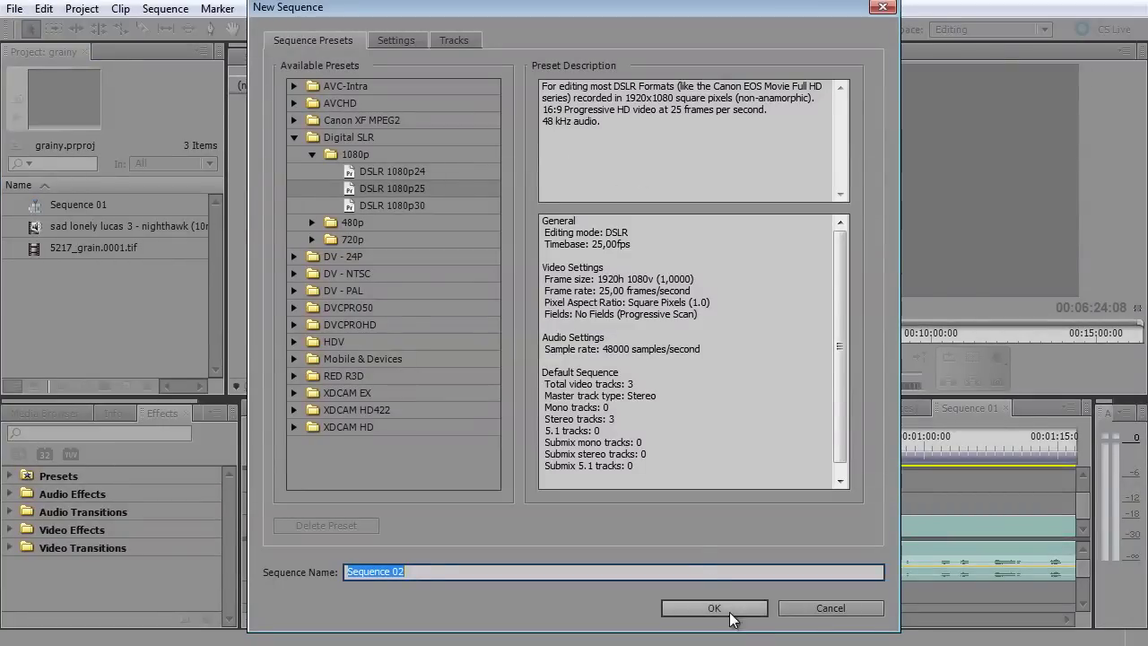
left_click(723, 608)
Step: Put the grain clip on Video 1 of Sequence 02 and paste three copies after it
left_click_drag(36, 248, 394, 519)
left_click(377, 620)
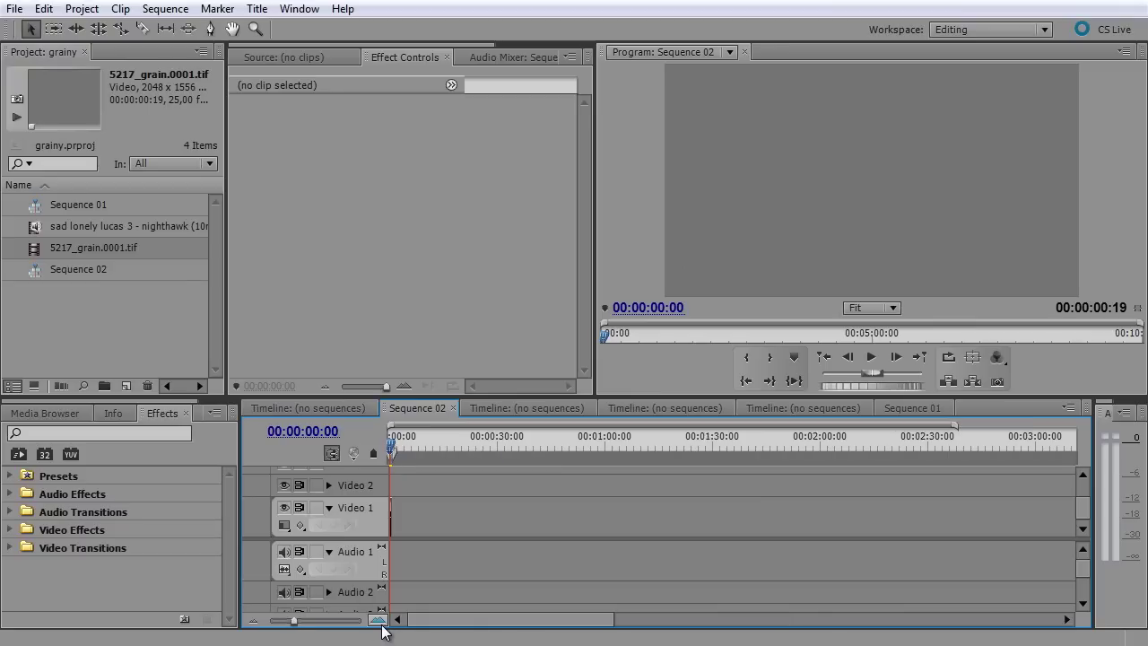
left_click(378, 620)
left_click(394, 525)
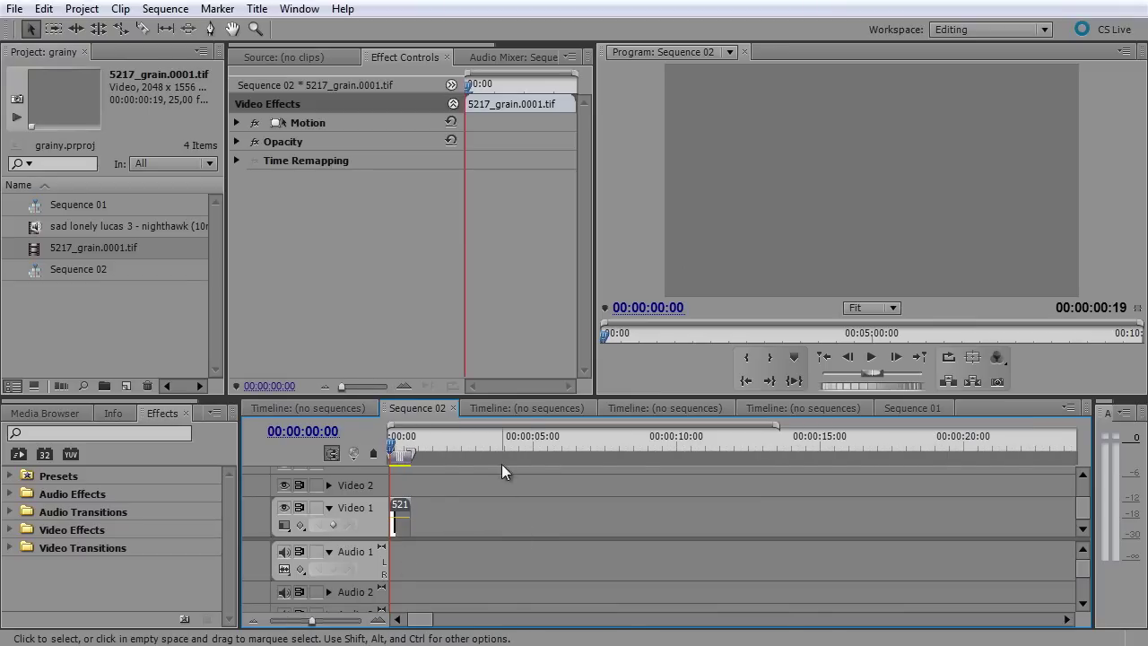
left_click(489, 444)
key("ctrl+v")
left_click(584, 453)
key("ctrl+v")
left_click(732, 453)
key("ctrl+v")
Step: Ripple Delete the three gaps so the four grain clips sit back to back
right_click(552, 524)
left_click(582, 538)
right_click(570, 519)
left_click(597, 535)
right_click(464, 531)
left_click(499, 540)
Step: Paste the four grain clips again at the end of the track
left_click_drag(512, 519, 116, 513)
left_click(496, 444)
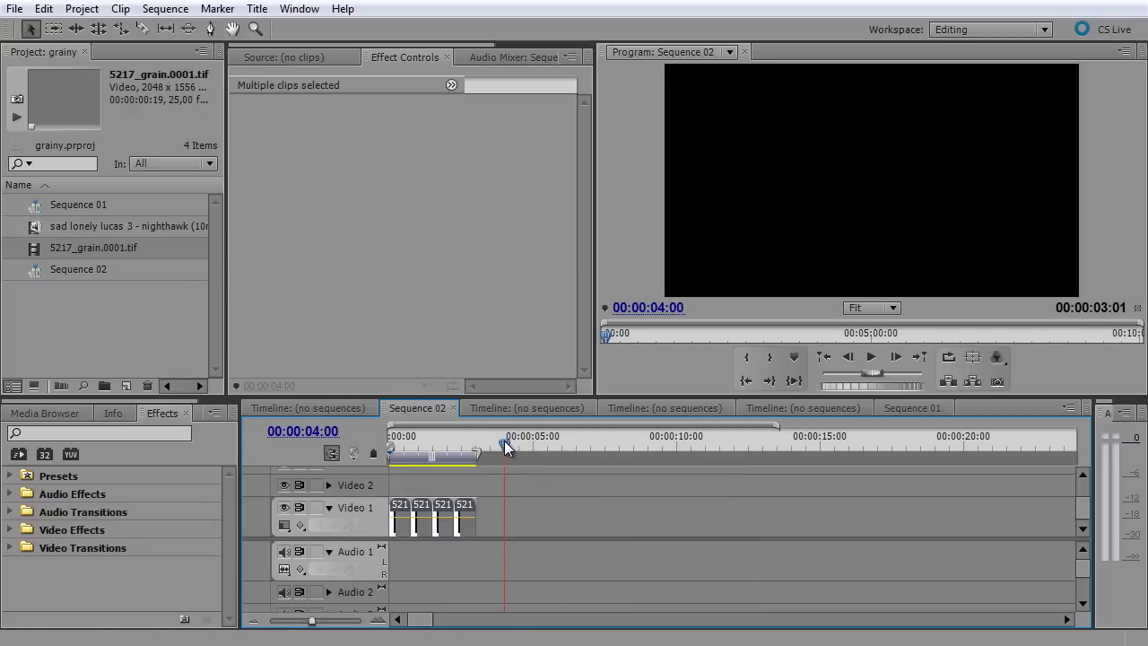
left_click_drag(496, 440, 476, 440)
key("ctrl+v")
key("ctrl+v")
key("ctrl+v")
key("ctrl+v")
key("ctrl+v")
key("ctrl+v")
key("ctrl+v")
key("ctrl+v")
key("ctrl+v")
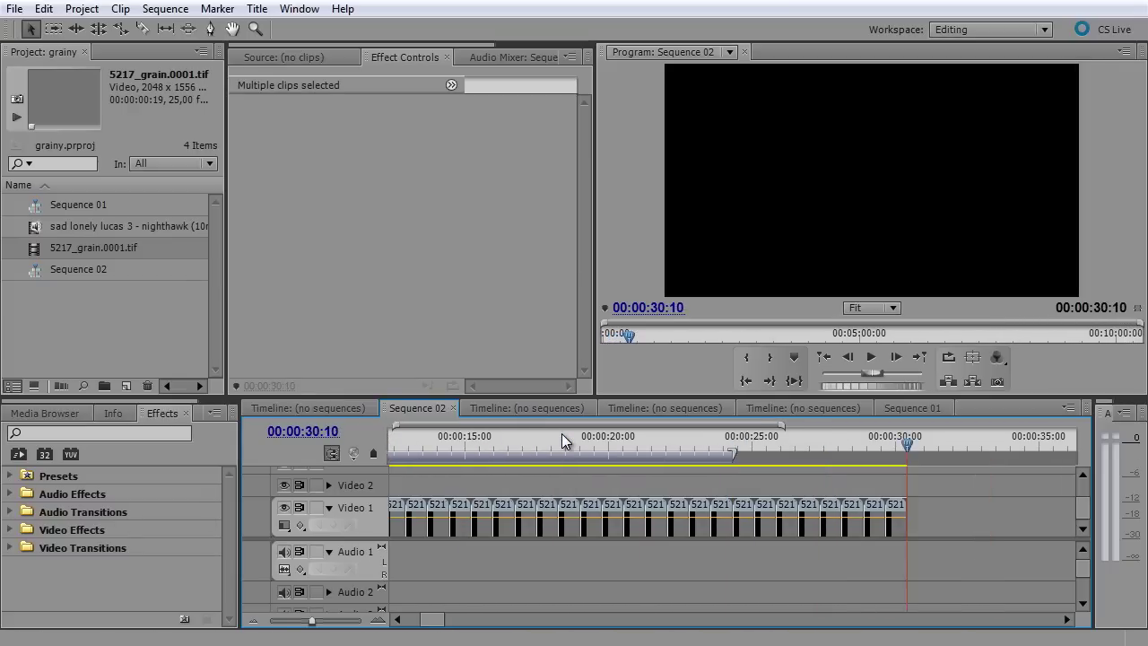
key("ctrl+v")
key("ctrl+v")
key("ctrl+v")
Step: Copy the whole run and keep pasting until Video 1 reaches 00:17:07:13, then save
key("ctrl+a")
key("ctrl+c")
key("ctrl+v")
key("ctrl+v")
key("ctrl+v")
key("ctrl+v")
key("ctrl+v")
key("ctrl+v")
key("ctrl+v")
key("ctrl+v")
key("ctrl+v")
key("minus")
key("minus")
key("minus")
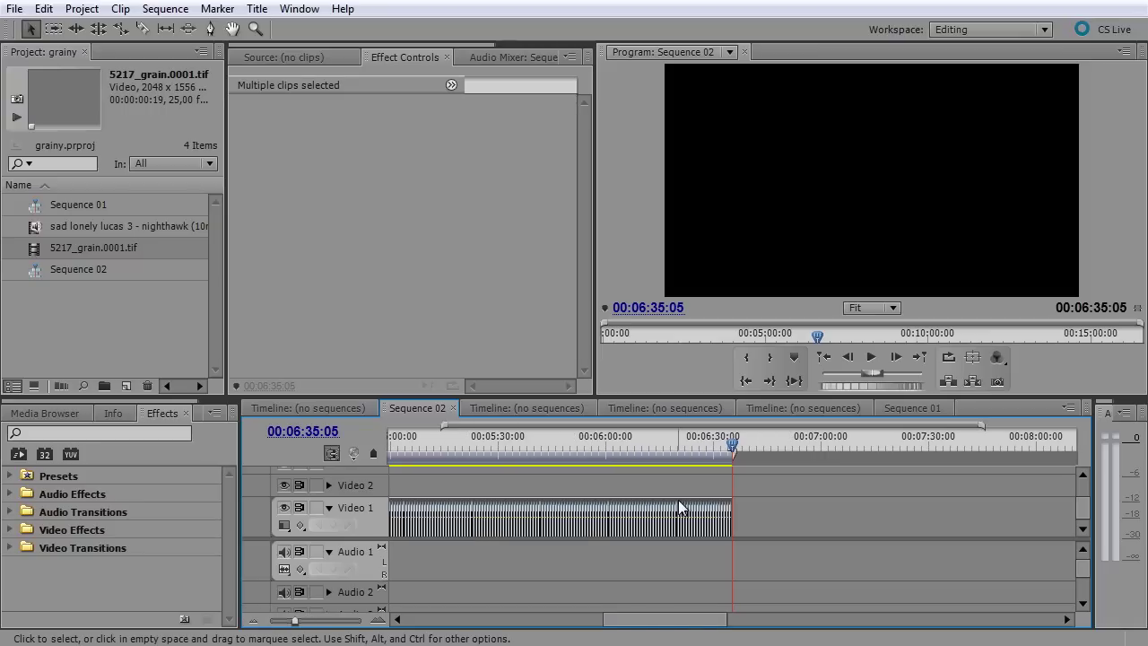
key("ctrl+v")
key("ctrl+v")
key("ctrl+v")
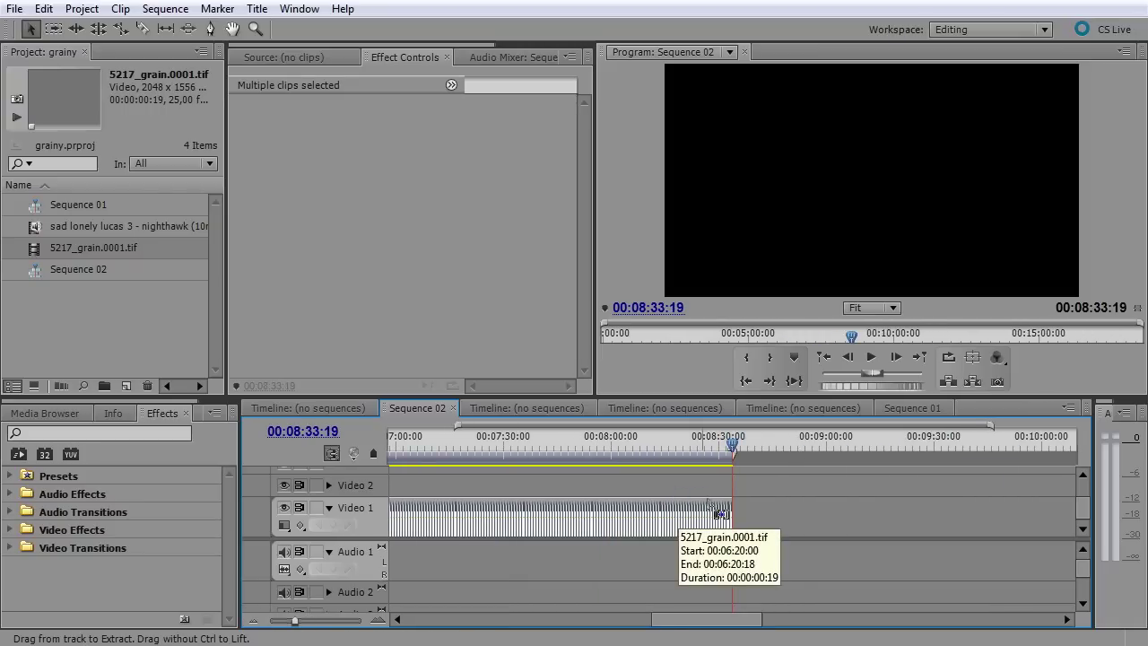
key("ctrl+v")
key("ctrl+s")
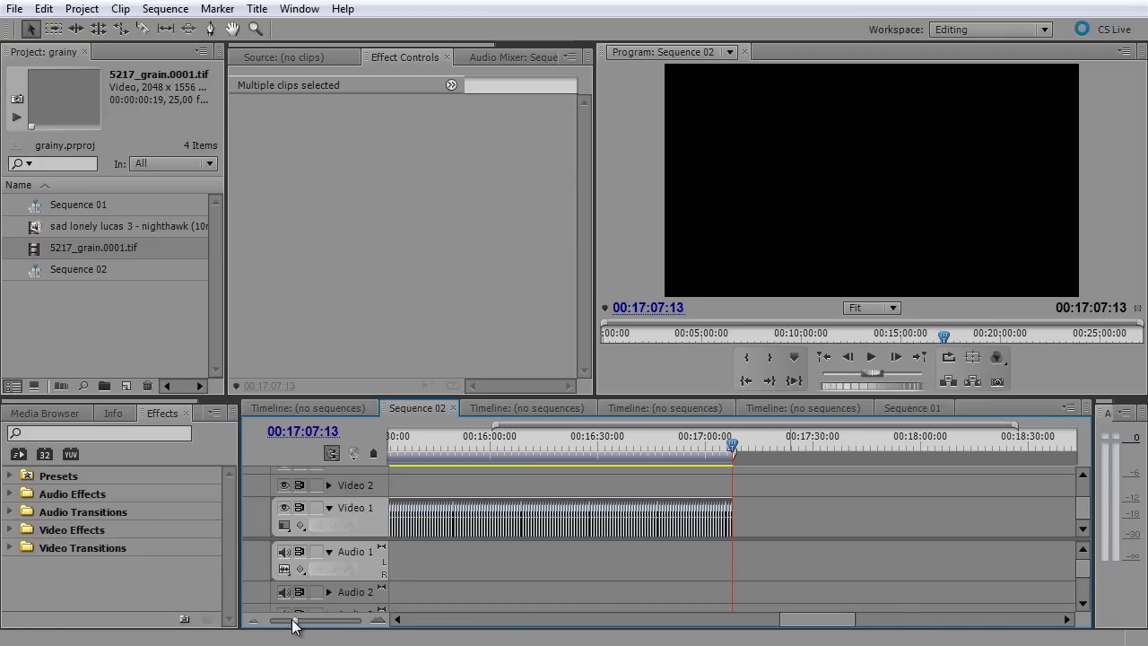
left_click_drag(294, 620, 284, 621)
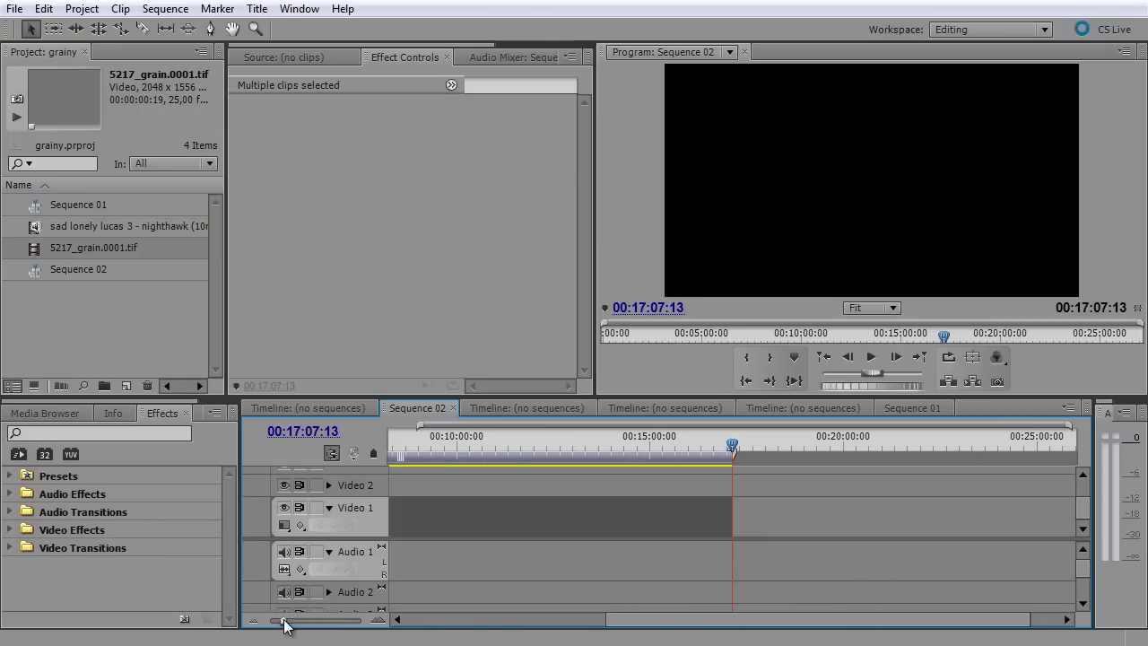
Step: Nest Sequence 02 on Video 2 above the nighthawk clip and delete its unlinked audio
left_click(886, 407)
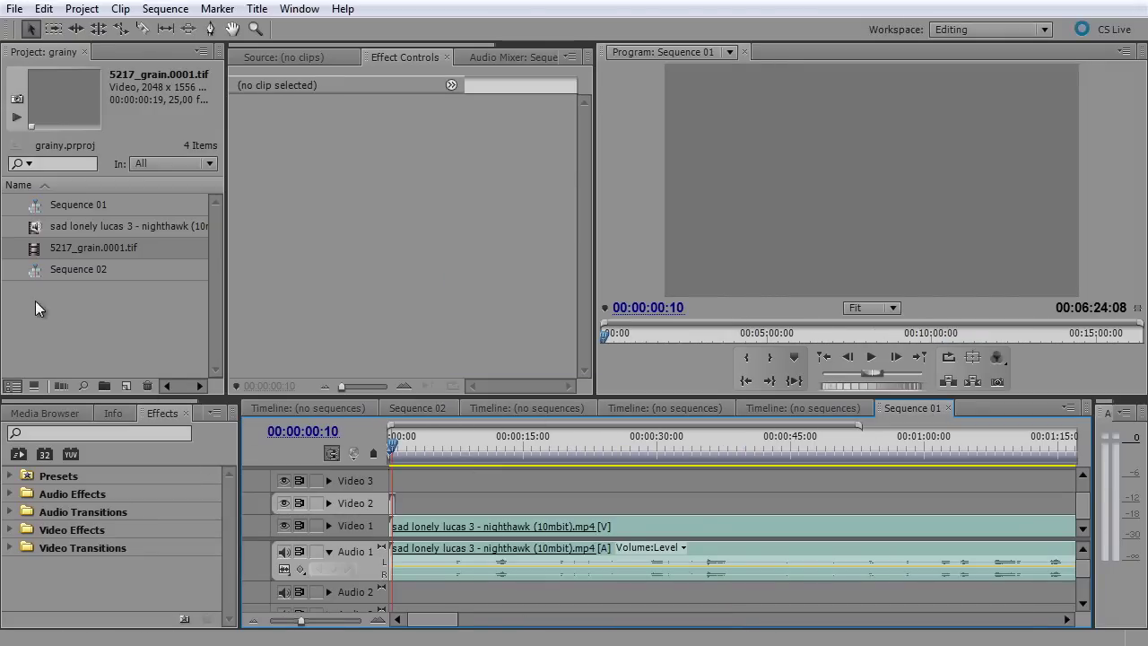
left_click_drag(54, 269, 388, 508)
right_click(483, 593)
left_click(592, 85)
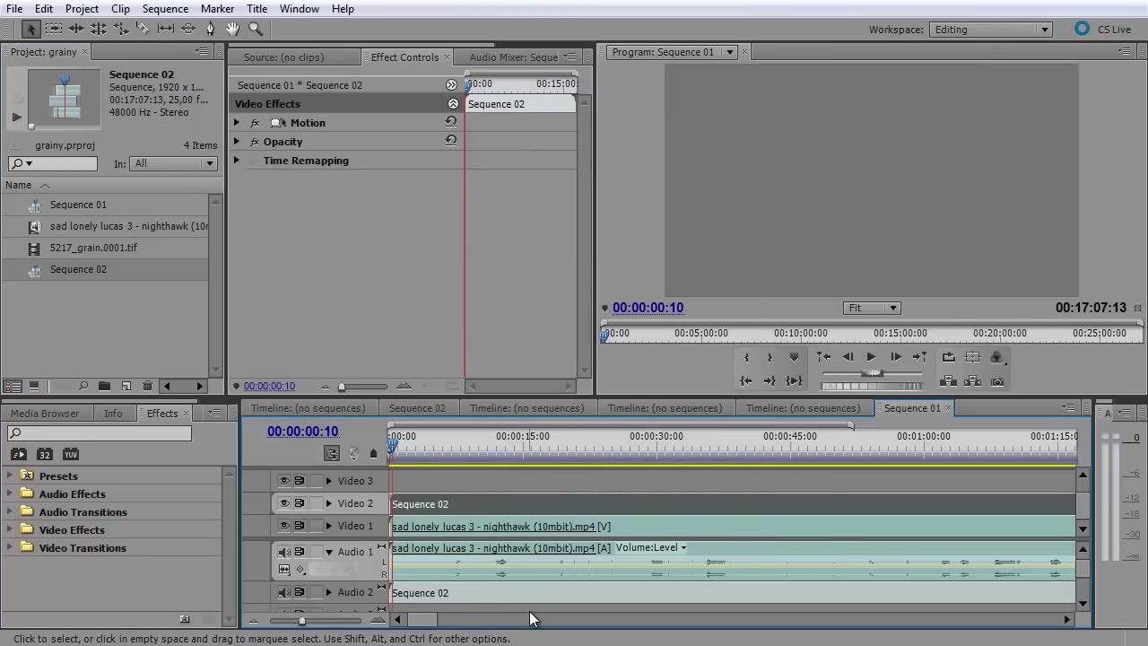
left_click(535, 602)
left_click(534, 602)
key("Delete")
Step: Set the nested grain clip's blend mode to Overlay
left_click_drag(403, 449, 457, 449)
left_click(429, 508)
left_click(237, 141)
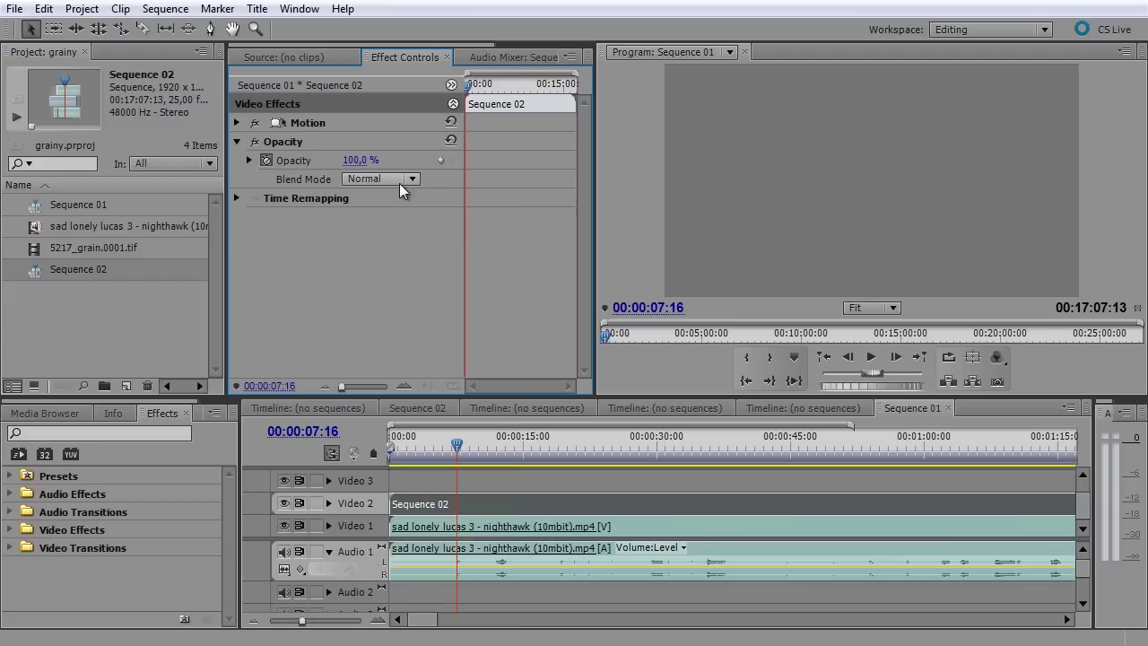
left_click(415, 179)
left_click(408, 453)
left_click_drag(568, 453, 934, 461)
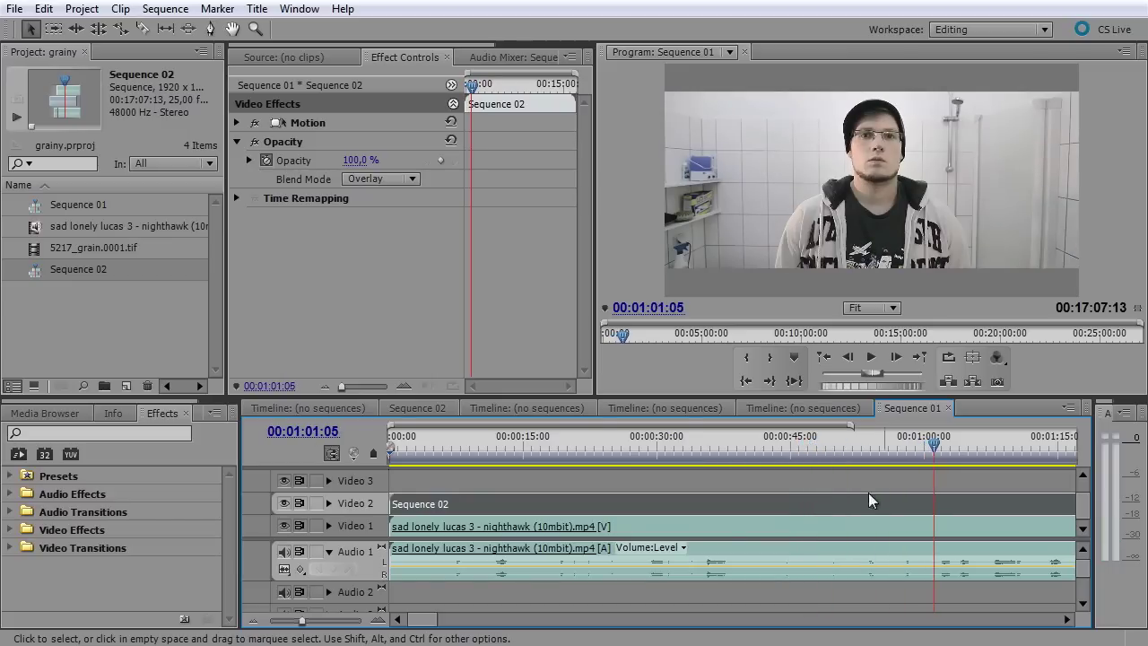
Step: View the Program monitor at 100% at 00:00:52:11 with the grain track visible
left_click(854, 310)
left_click(906, 437)
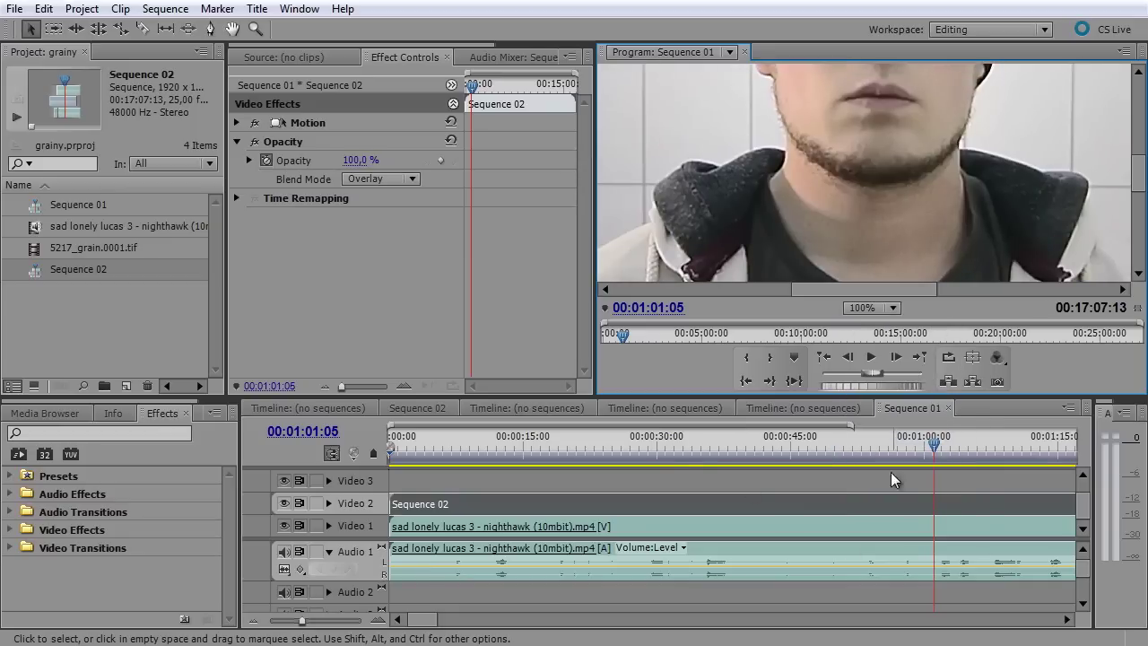
left_click_drag(884, 453, 856, 458)
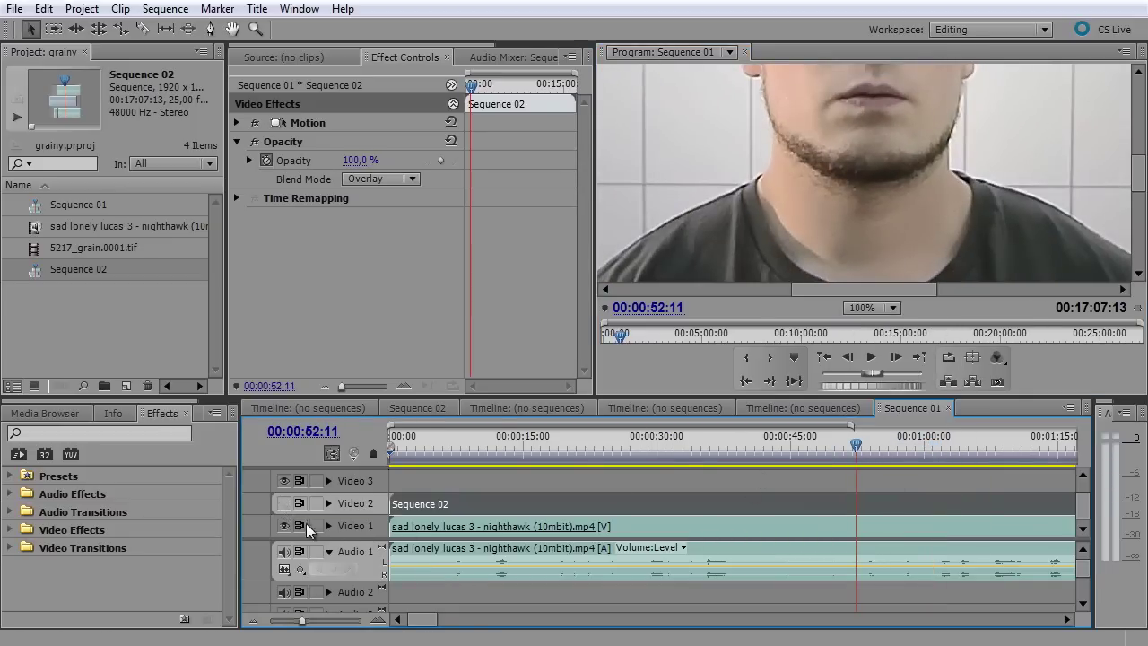
left_click(286, 504)
Step: Zoom the timeline out and check frames at 00:01:34:07, 00:01:49:08 and 00:02:12:20
left_click_drag(422, 619, 468, 625)
left_click_drag(302, 621, 295, 622)
left_click_drag(885, 441, 681, 451)
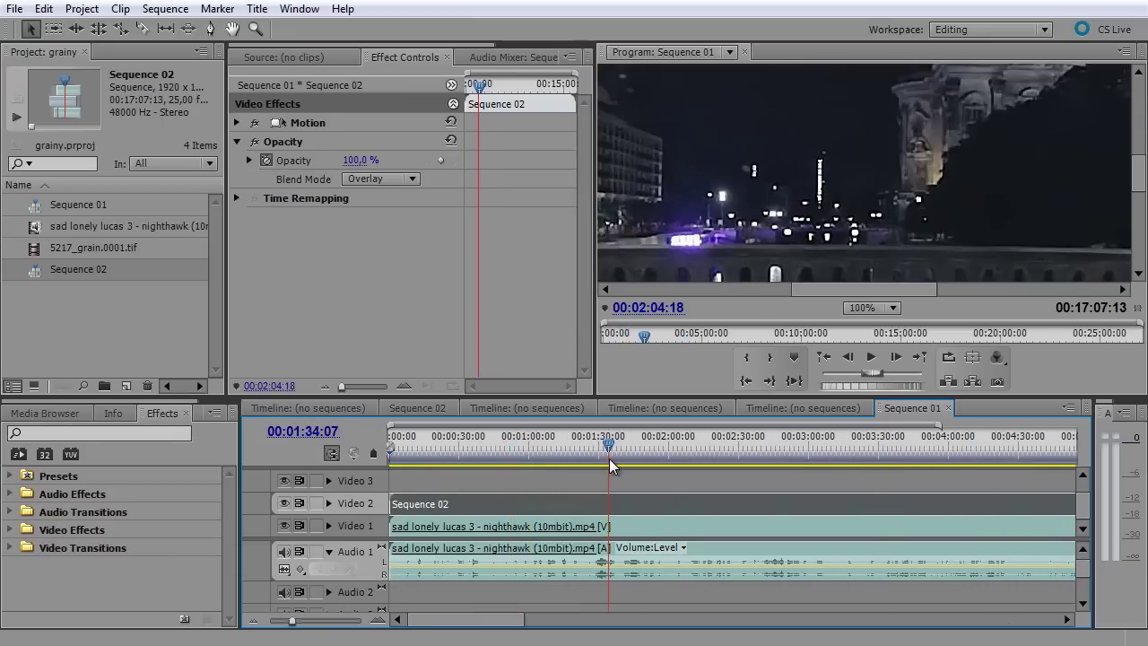
left_click(609, 458)
left_click(645, 454)
left_click(699, 453)
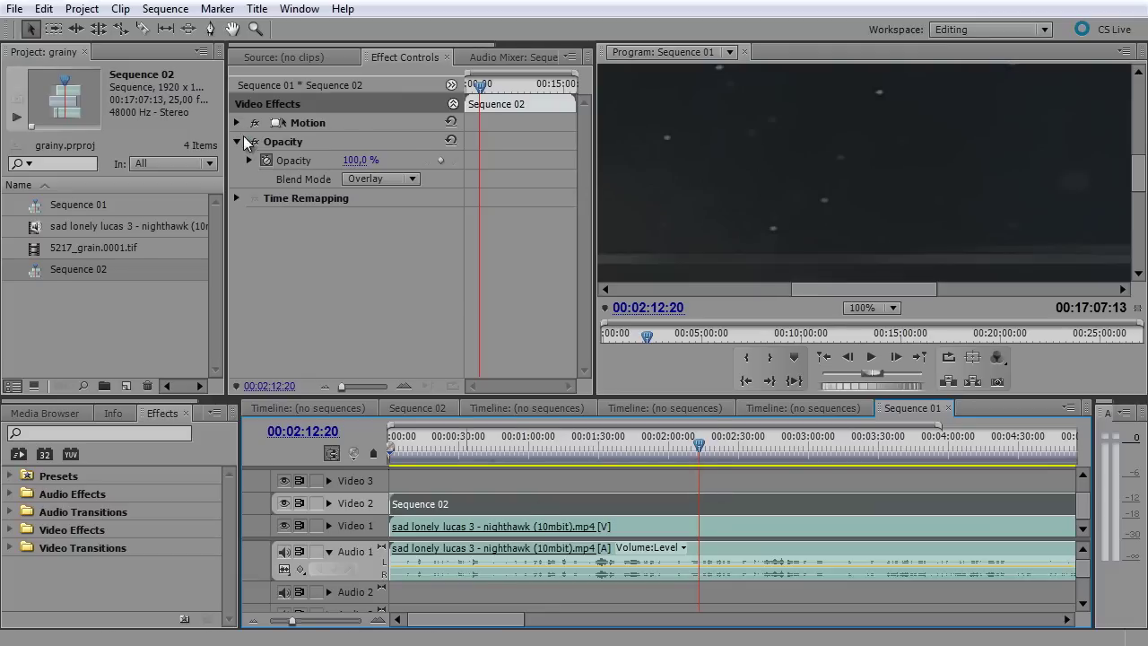
Step: Scale the grain clip to 106 at 100% opacity and set the monitor to Fit
left_click(236, 124)
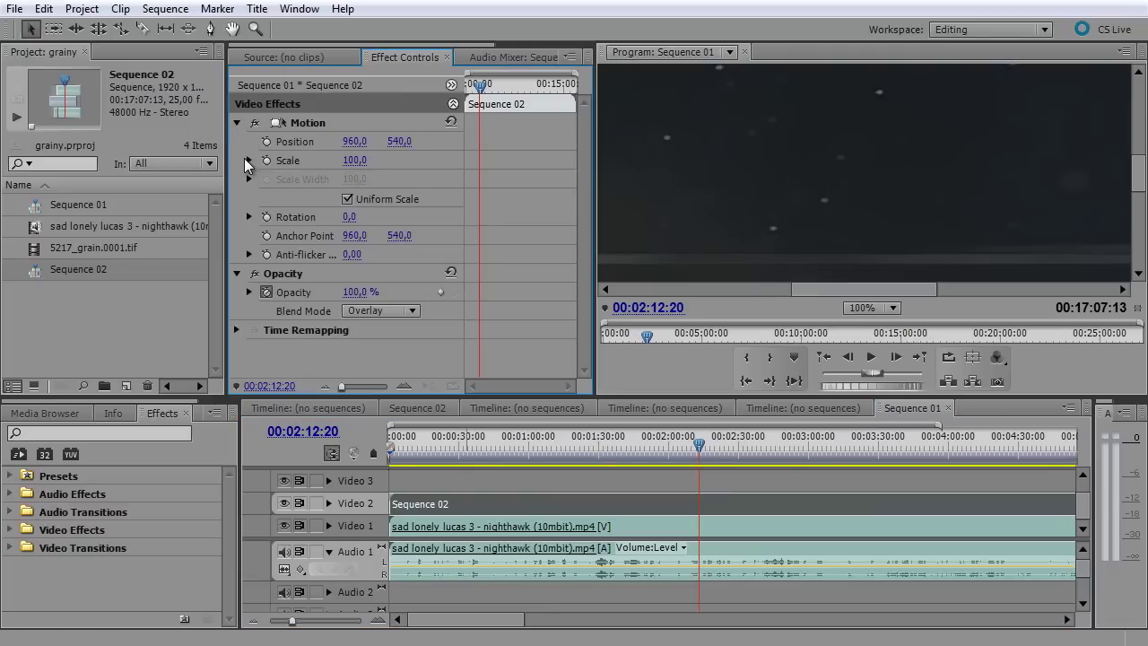
left_click_drag(352, 162, 329, 177)
left_click_drag(352, 293, 416, 311)
left_click(894, 307)
left_click(877, 326)
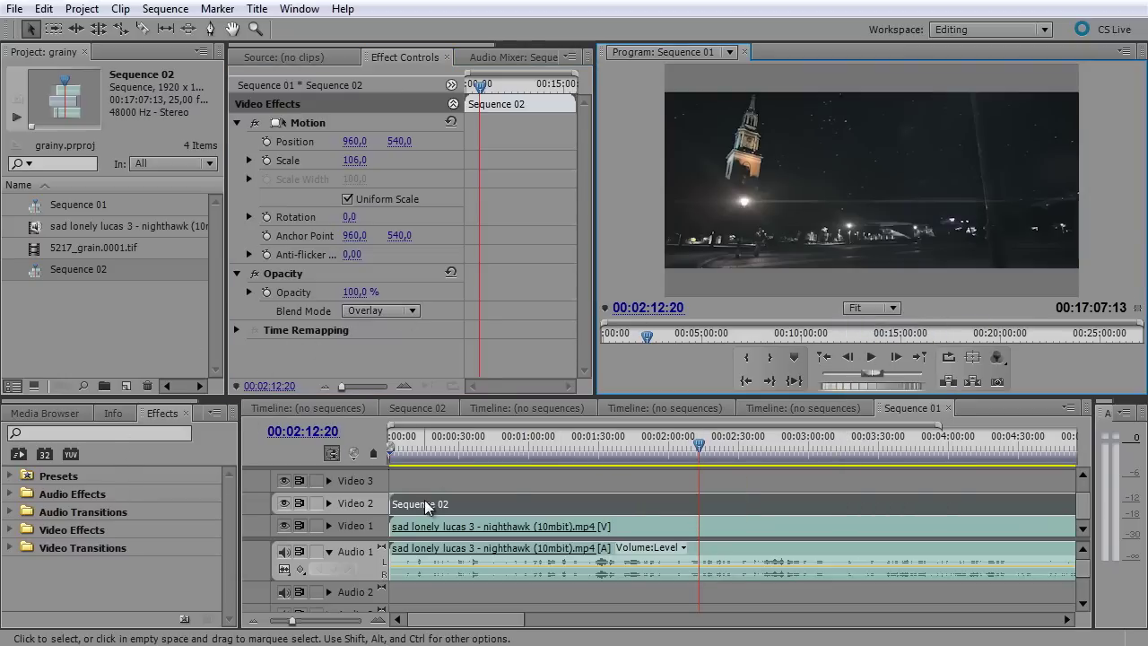
left_click(236, 123)
Step: Keep the grain clip in Overlay mode and move the QuickTime window right
left_click(376, 179)
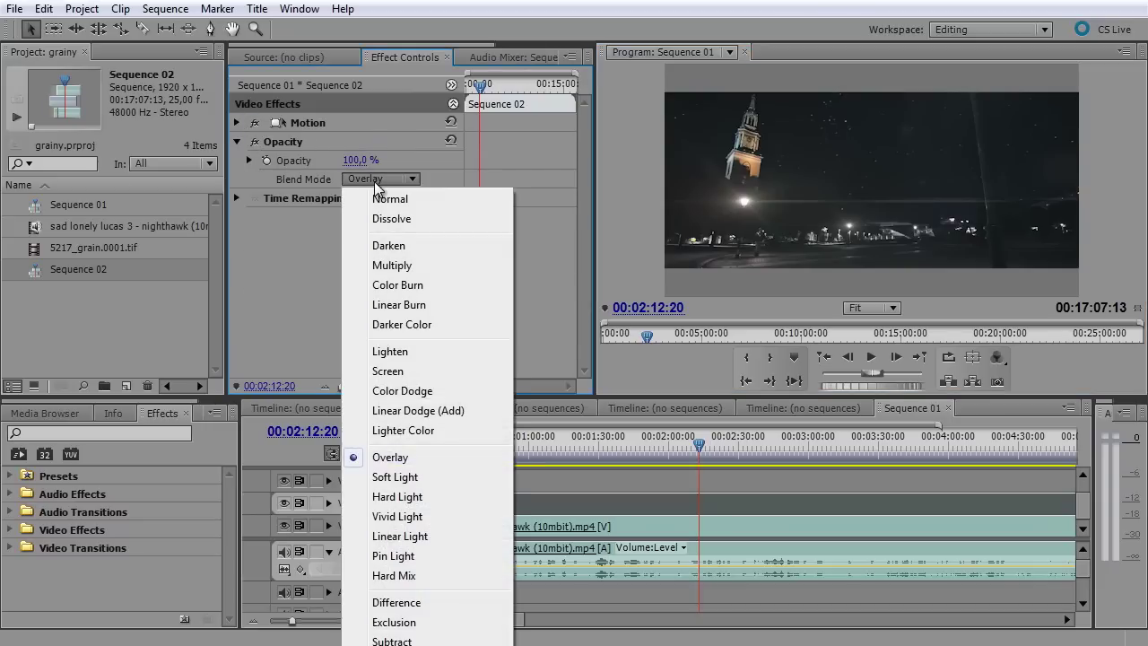
left_click(375, 182)
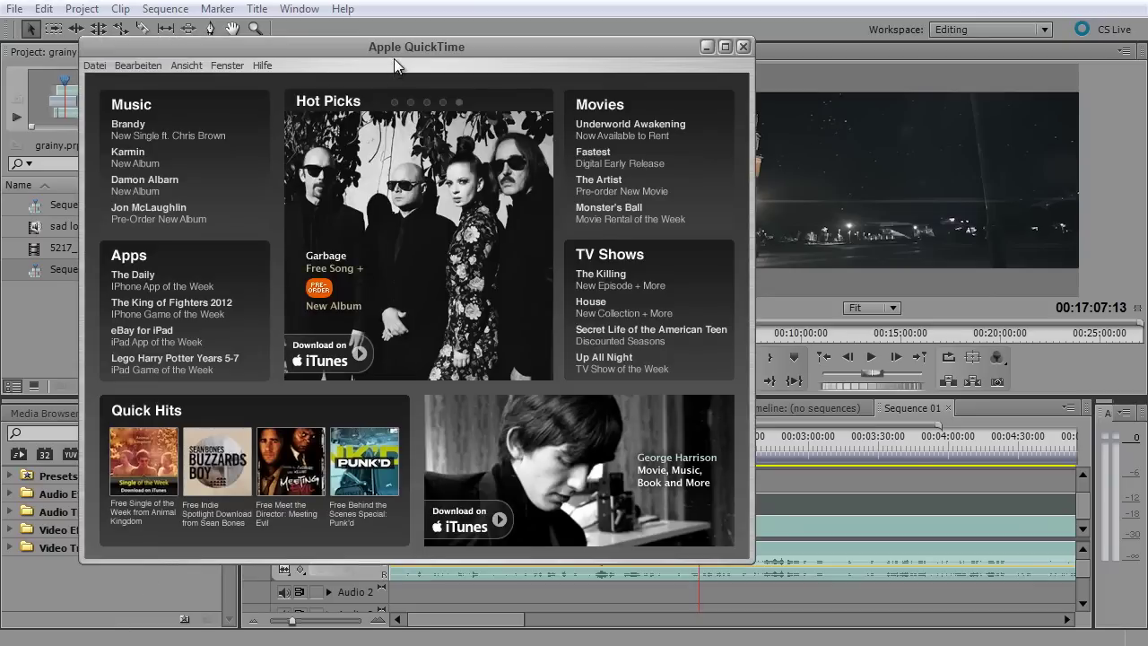
left_click_drag(393, 58, 569, 72)
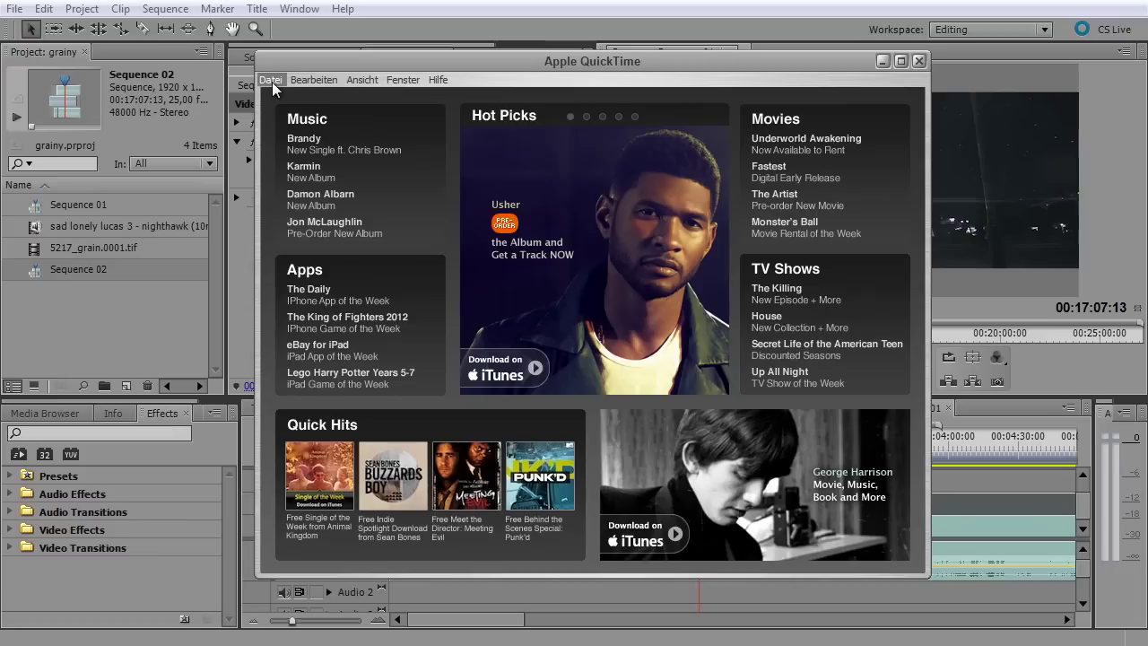
Step: Open 5217_grain.0001.tif as a 25 Bilder/s image sequence via Bild-Sequenz öffnen
left_click(273, 81)
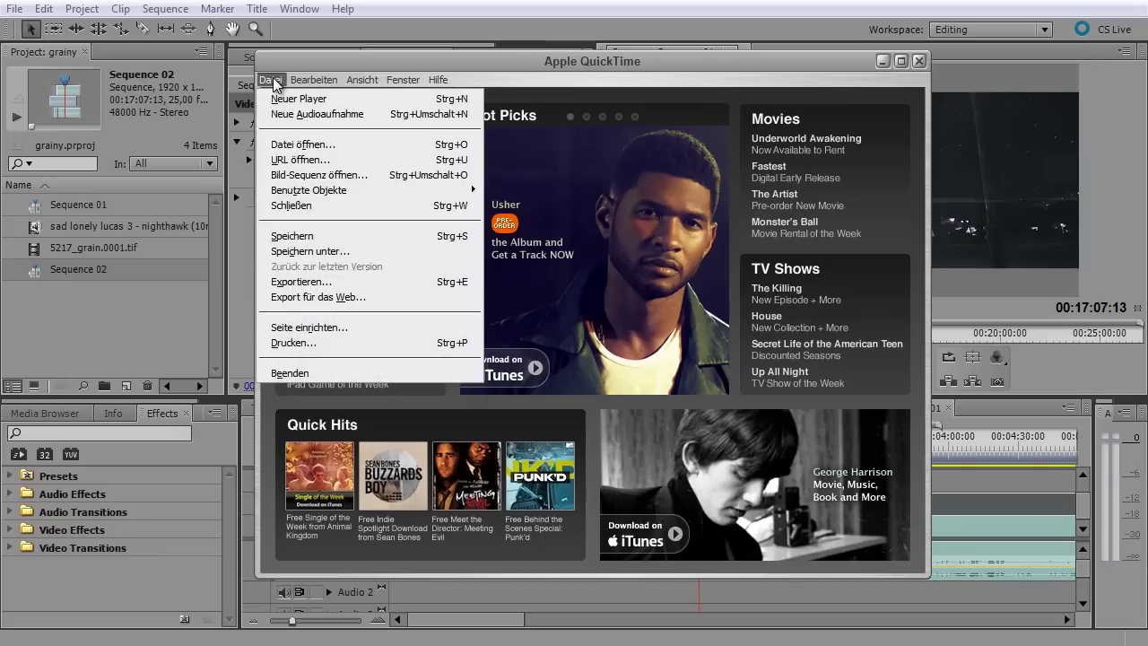
left_click(466, 175)
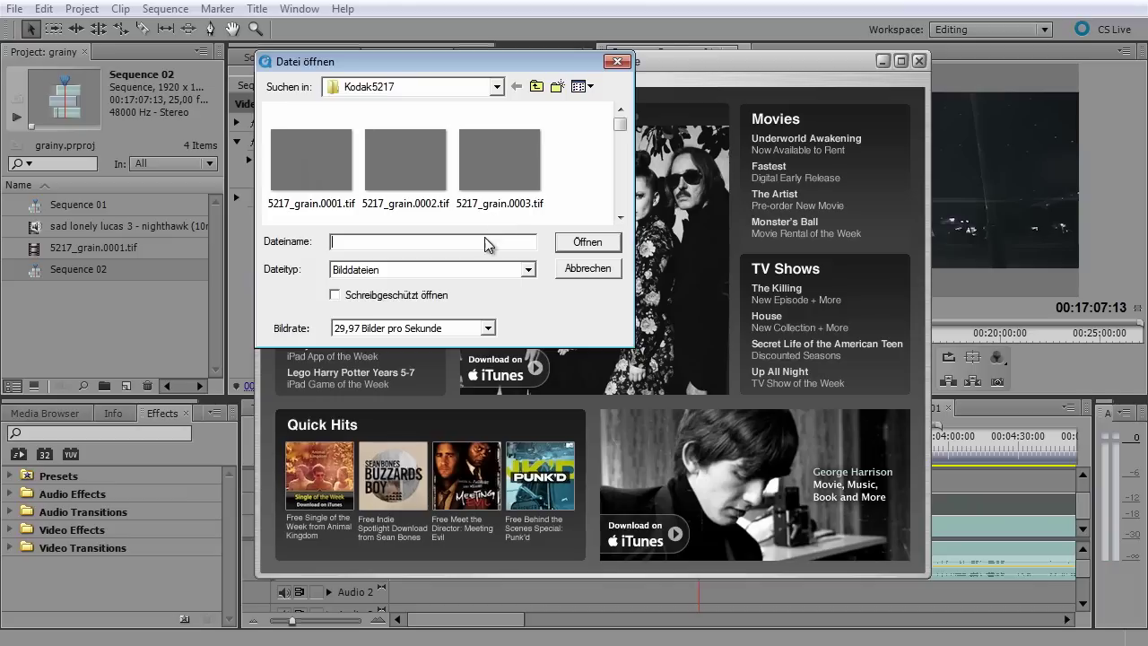
left_click(316, 166)
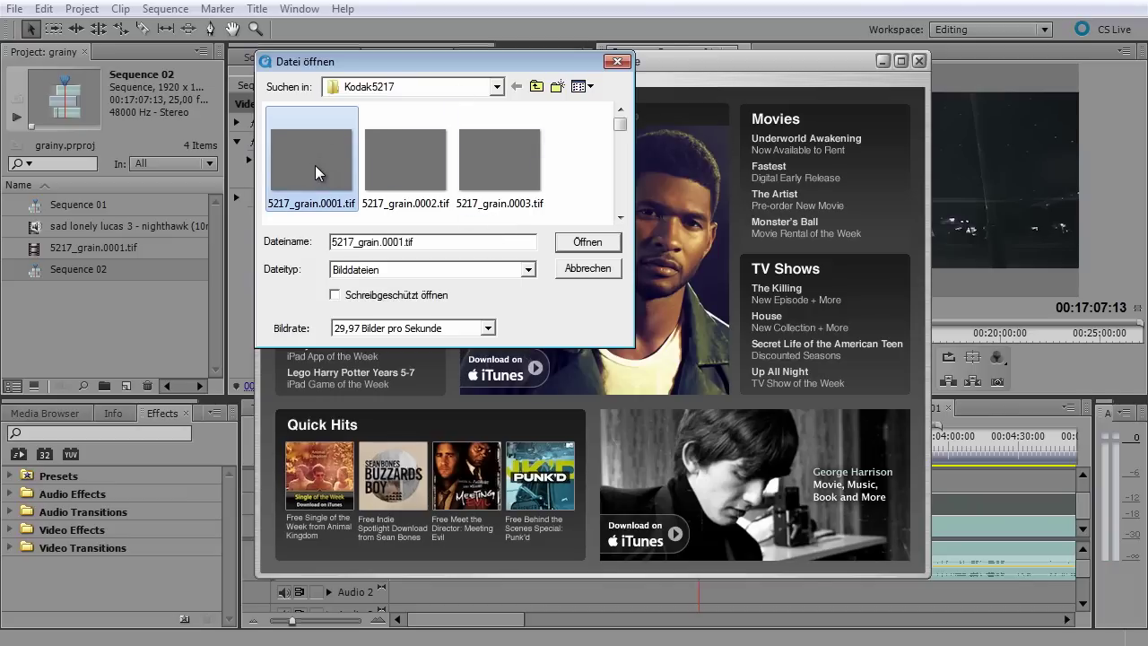
left_click(427, 328)
left_click(396, 357)
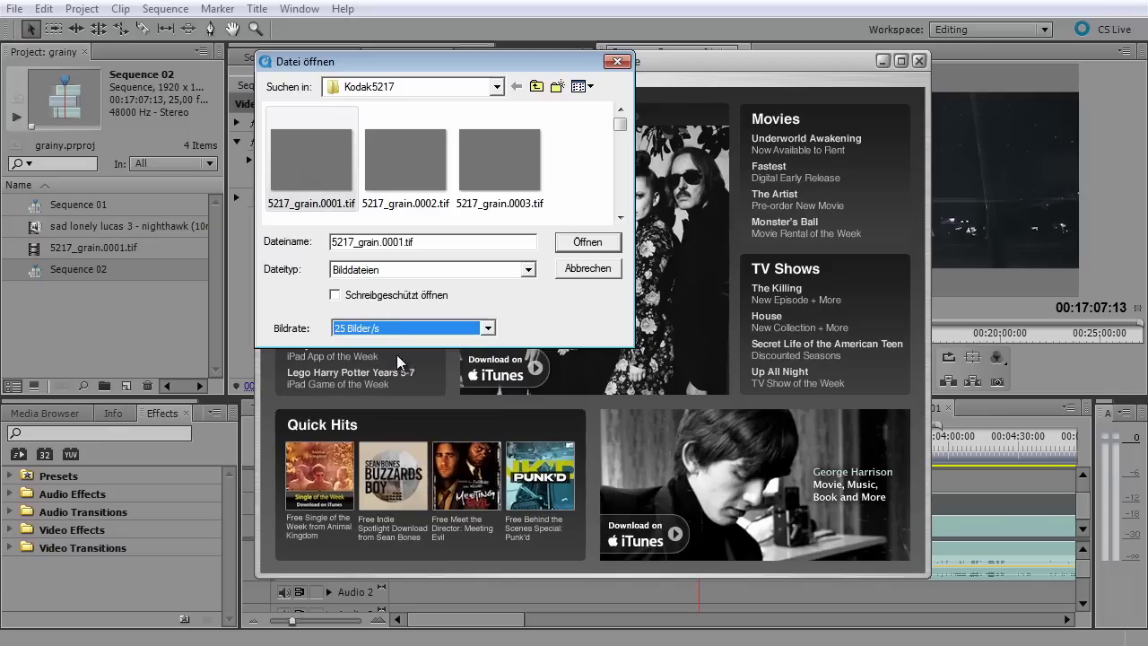
left_click(322, 152)
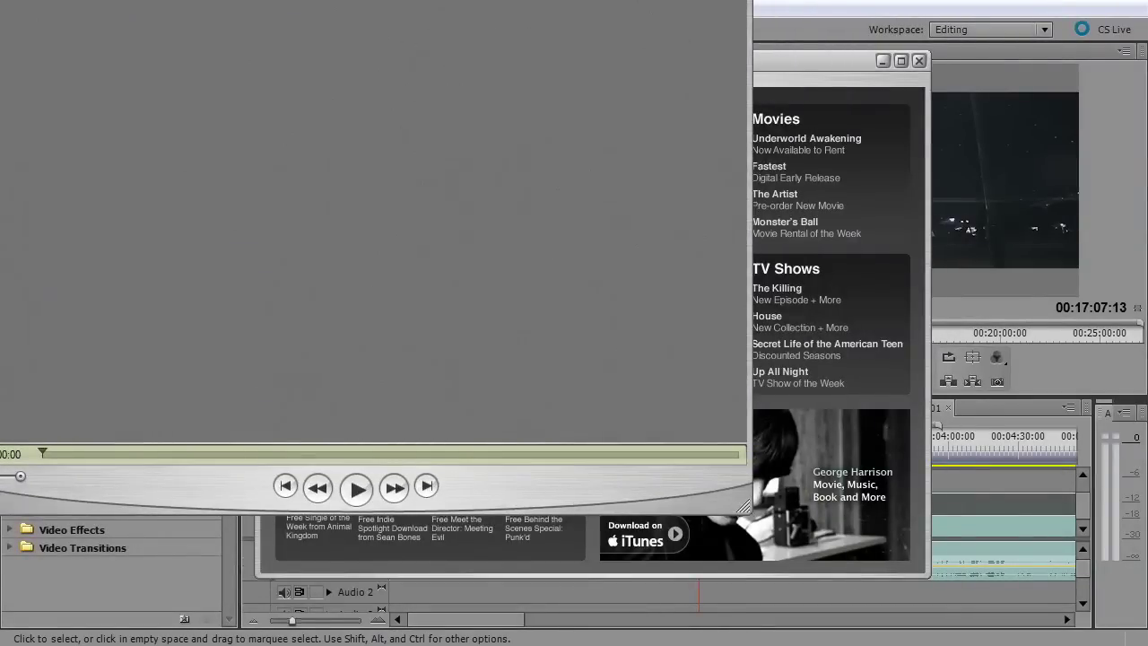
Step: Bring the player window into view and scrub through the grain movie
left_click_drag(404, 33, 638, 2)
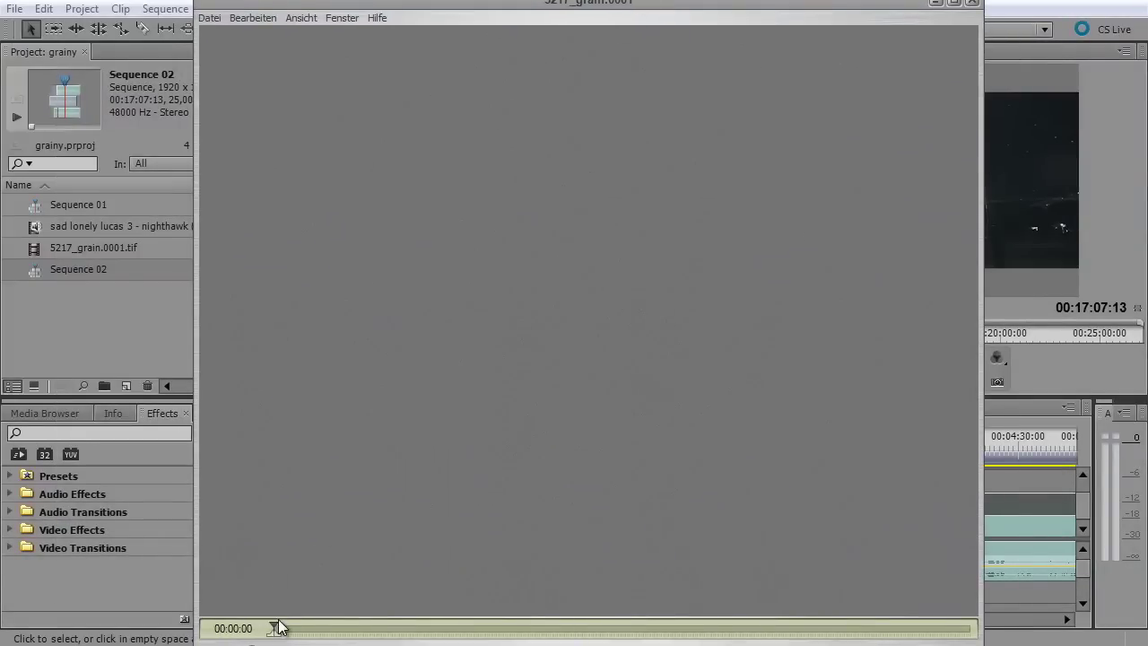
left_click_drag(277, 628, 892, 628)
left_click_drag(978, 628, 196, 612)
Step: Set the export compression to Foto - JPEG at Beste quality
left_click(210, 18)
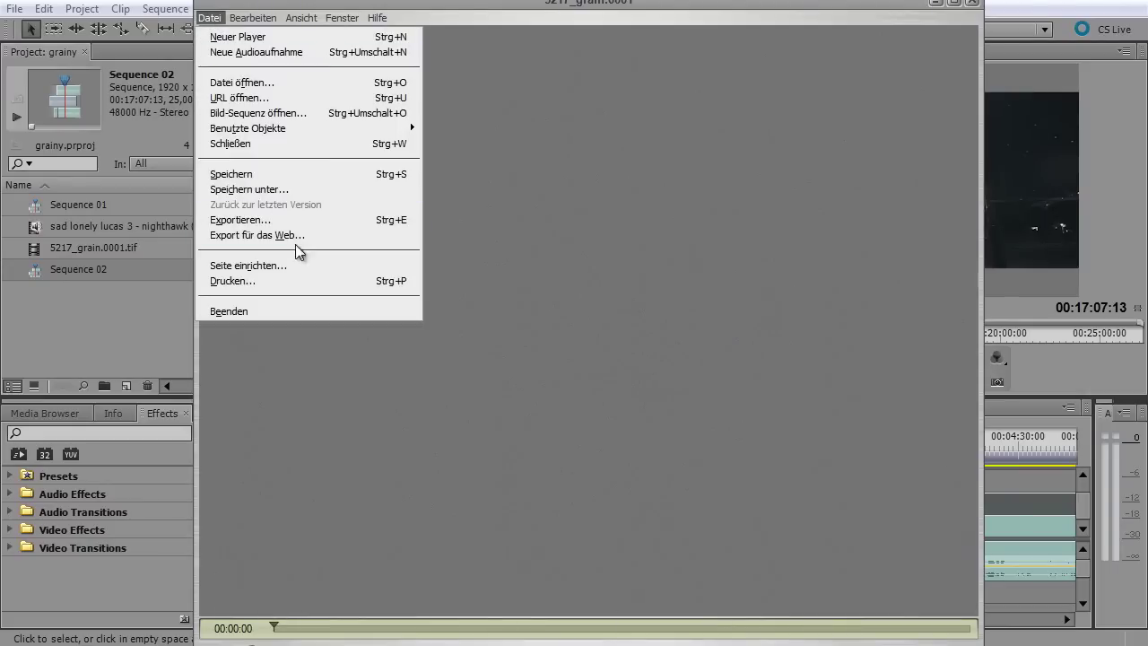
left_click(269, 220)
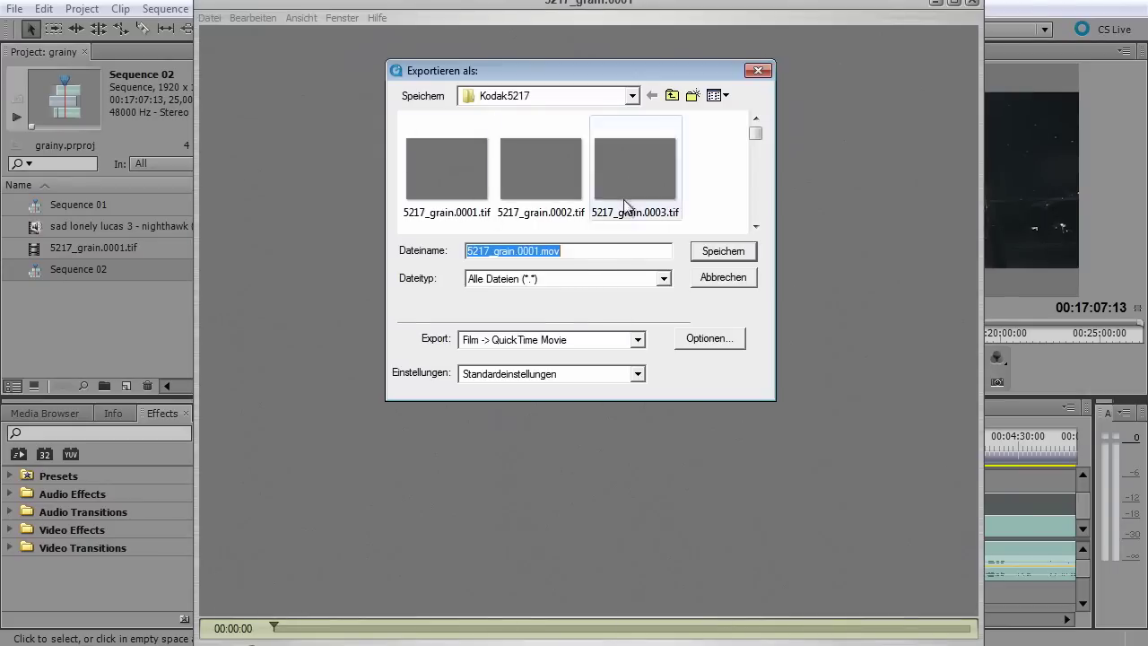
left_click(730, 339)
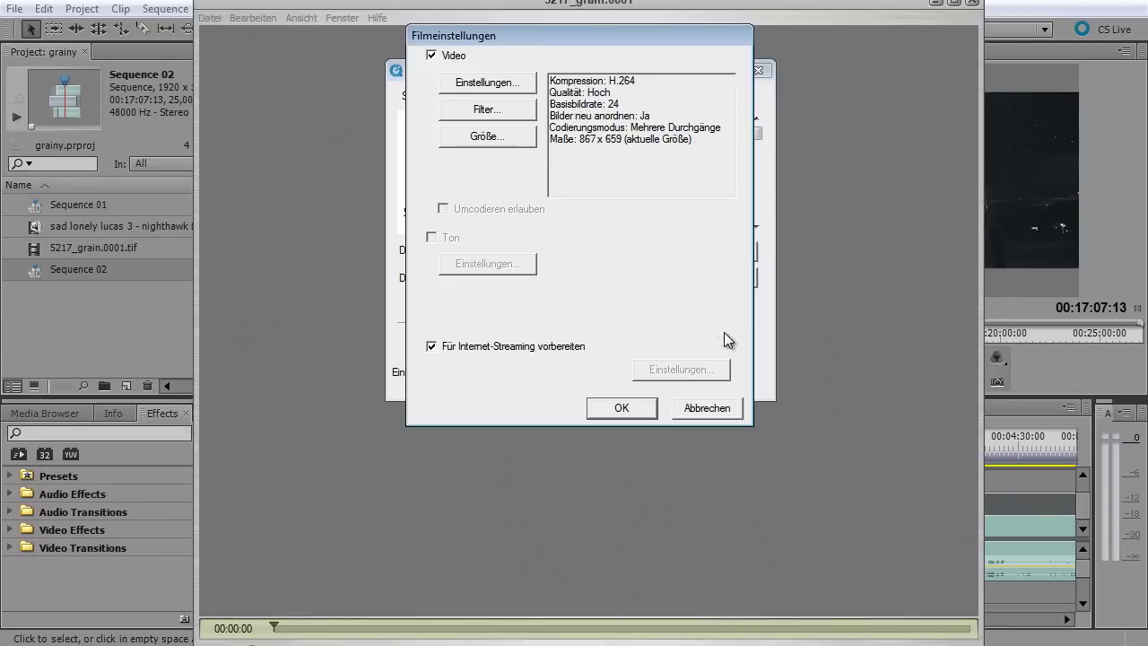
left_click(509, 84)
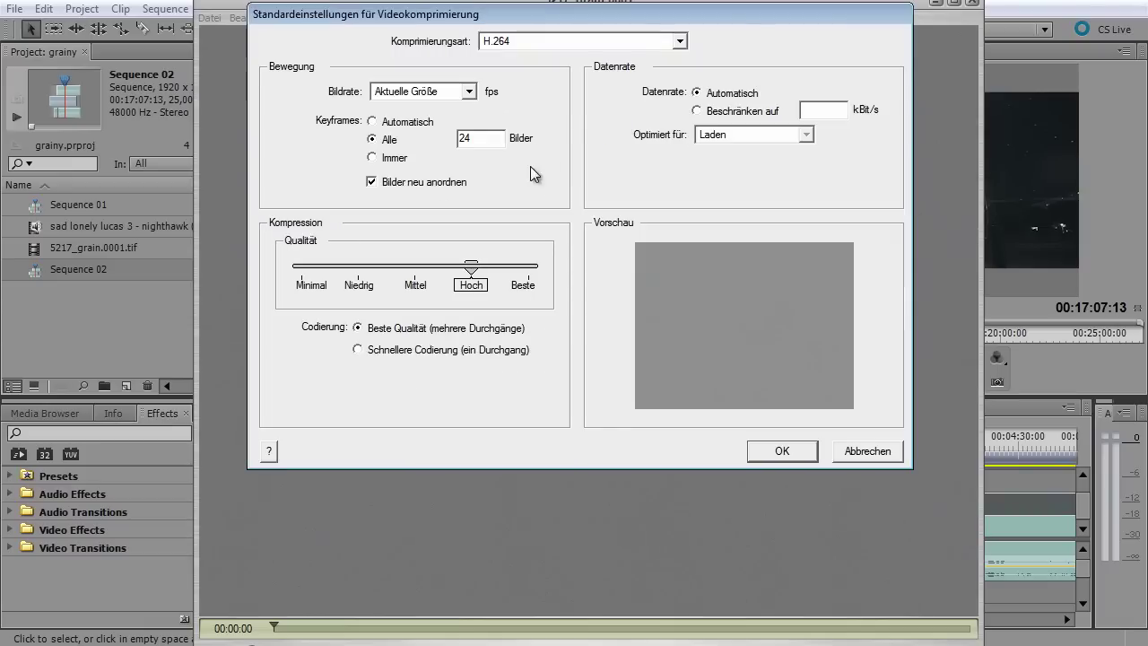
left_click(679, 40)
left_click(557, 230)
left_click_drag(463, 292, 523, 299)
left_click(794, 451)
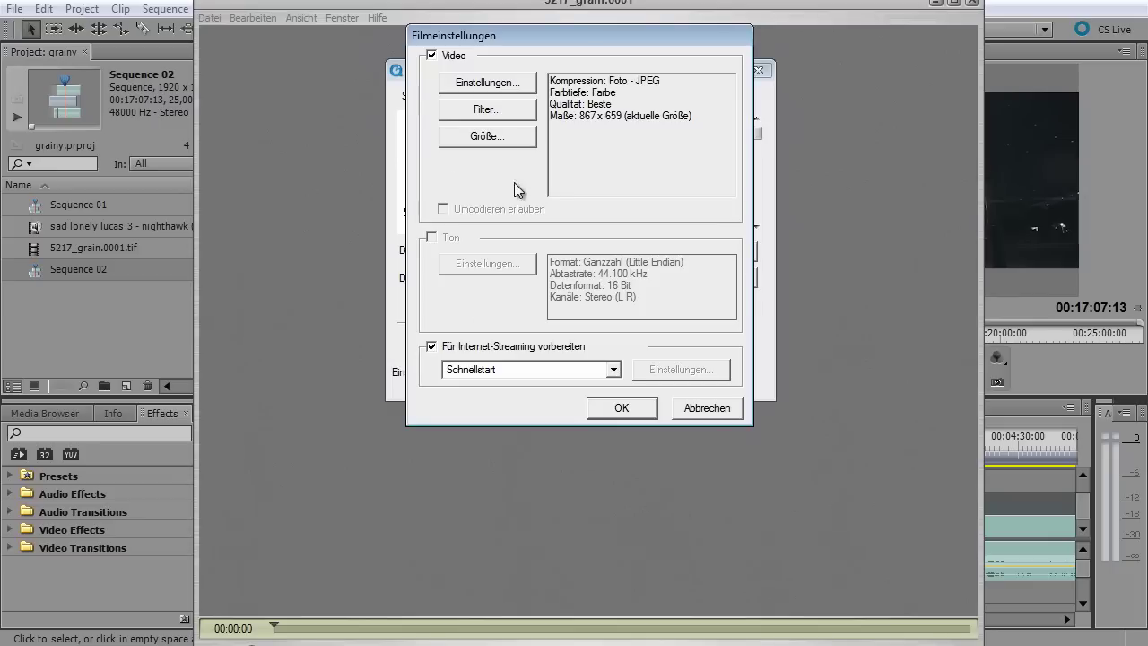
left_click(642, 411)
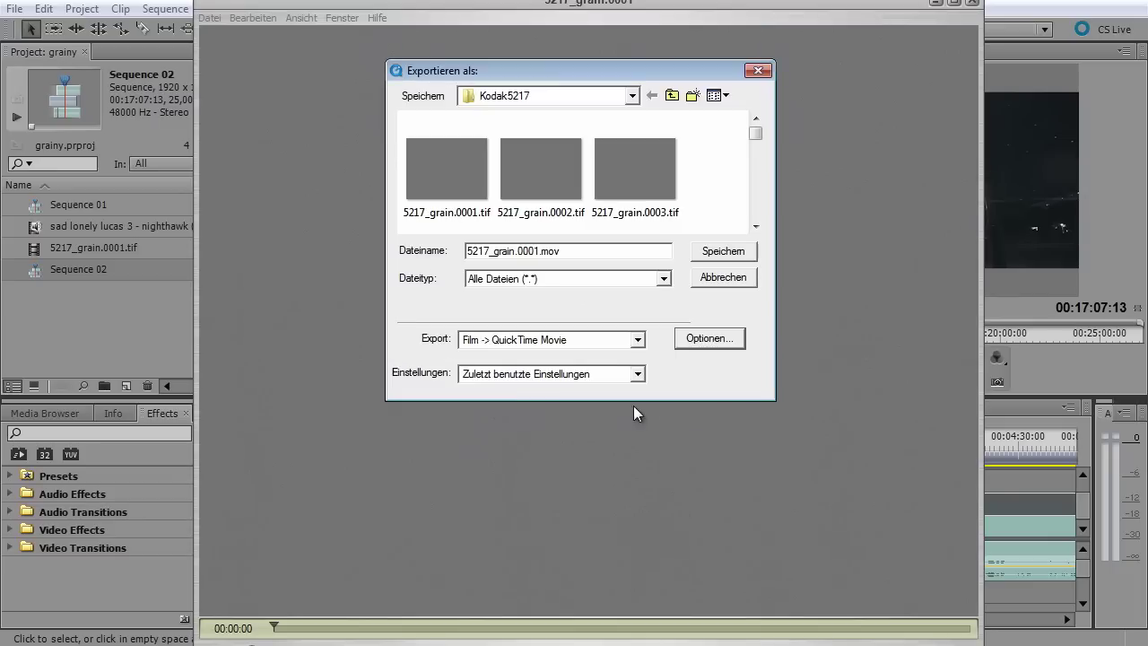
Step: Recheck the export options, close the Exportieren dialog and shrink the player window
left_click(687, 338)
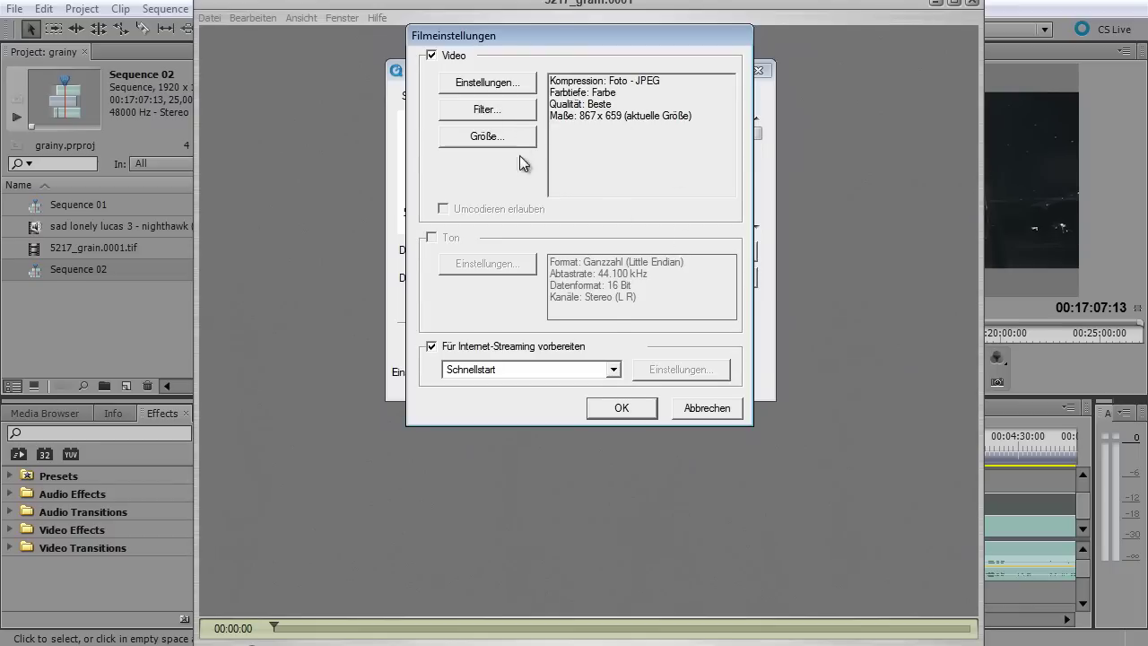
left_click(642, 405)
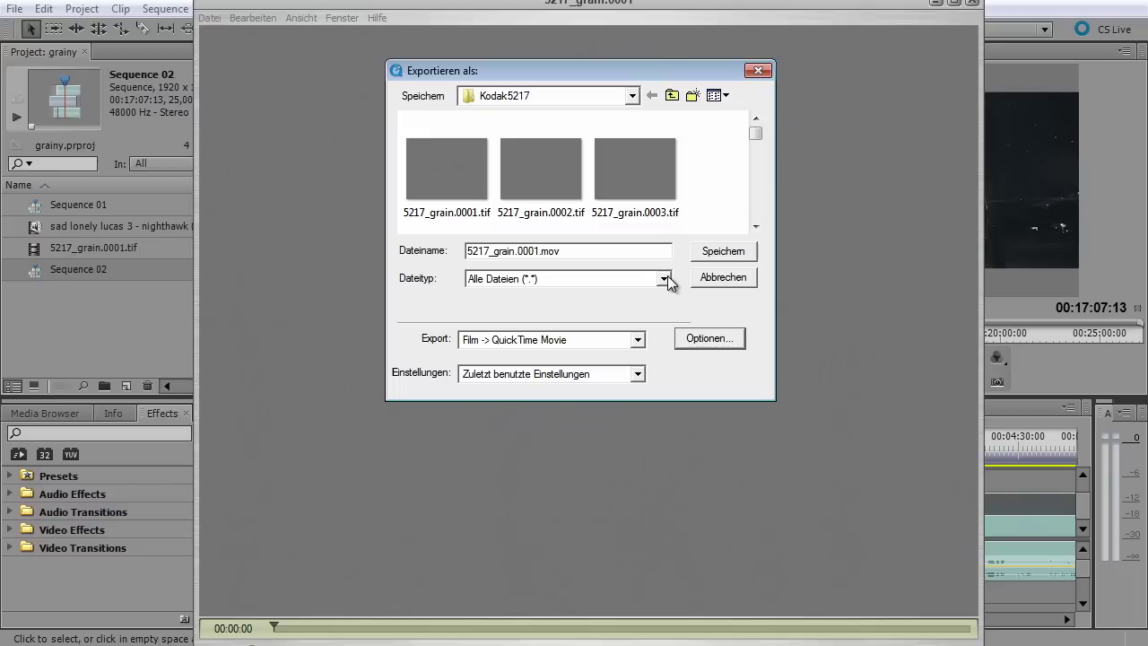
left_click(712, 278)
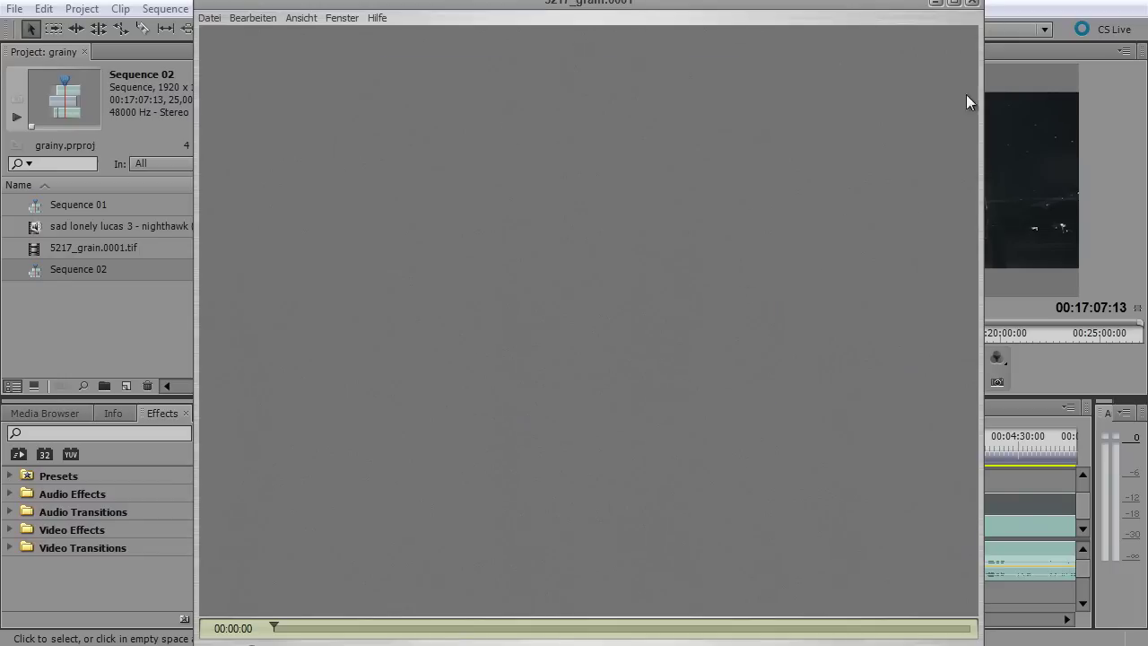
left_click_drag(548, 6, 395, 0)
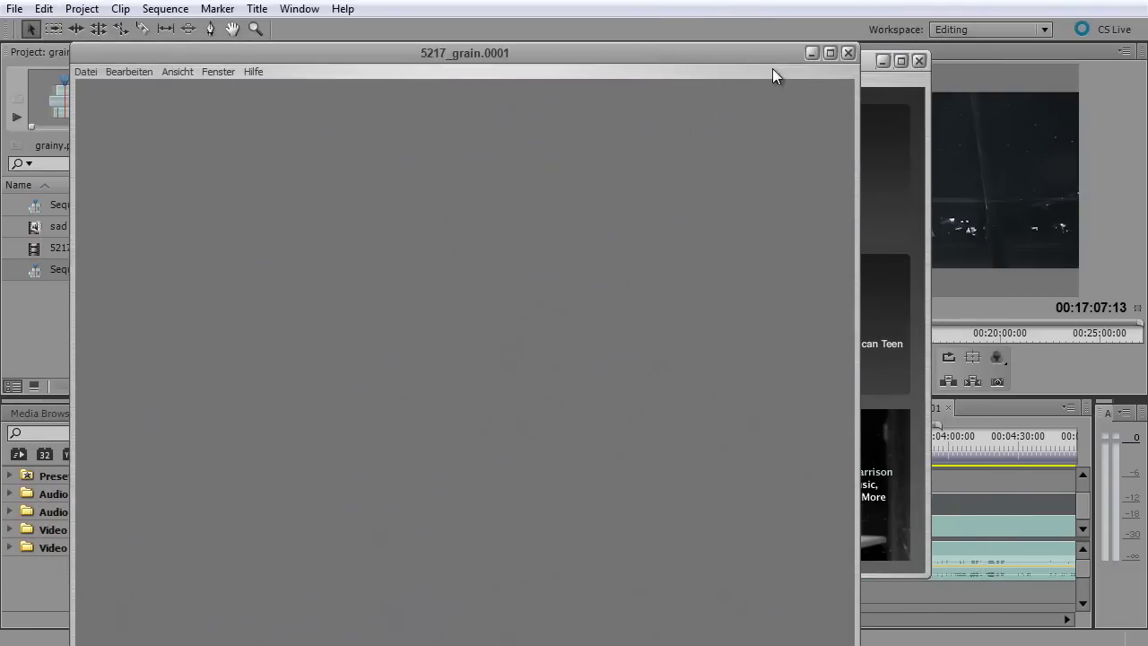
left_click(841, 51)
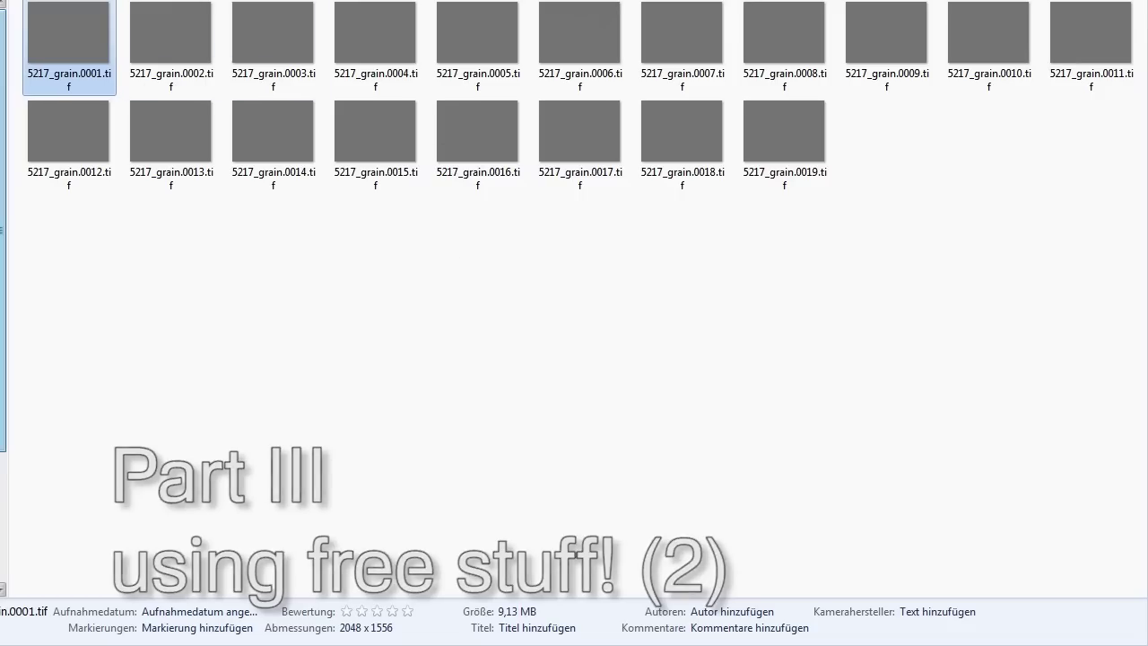
Step: Go up from the Kodak5217 frames to the grain folders and open Film Damage Strong
key("BackSpace")
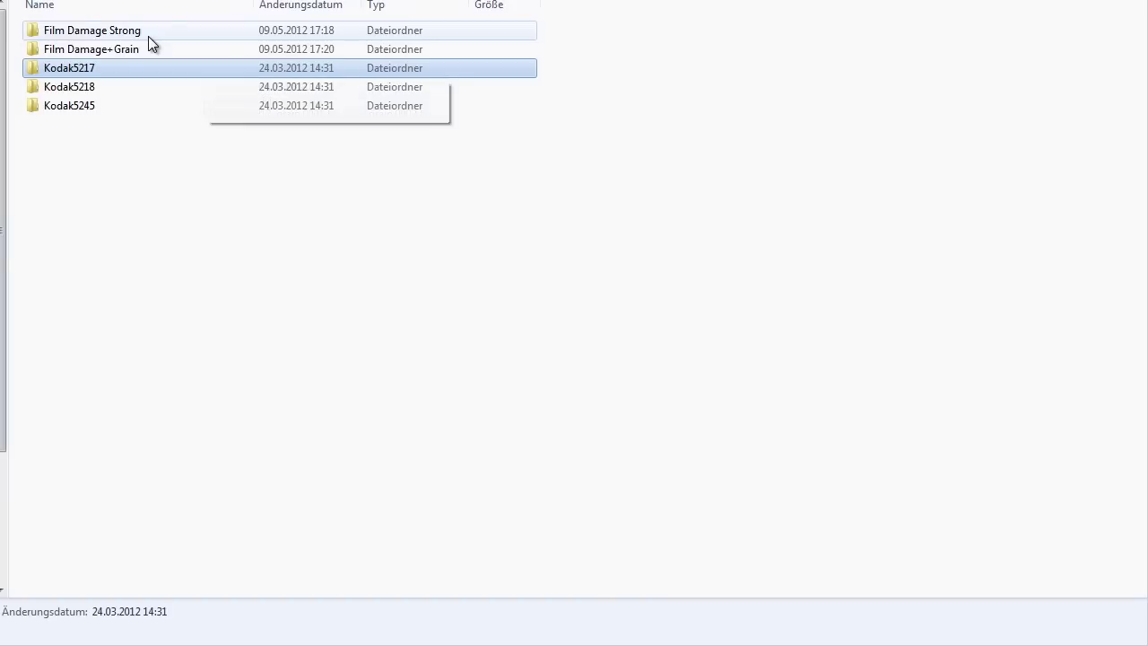
mouse_move(149, 36)
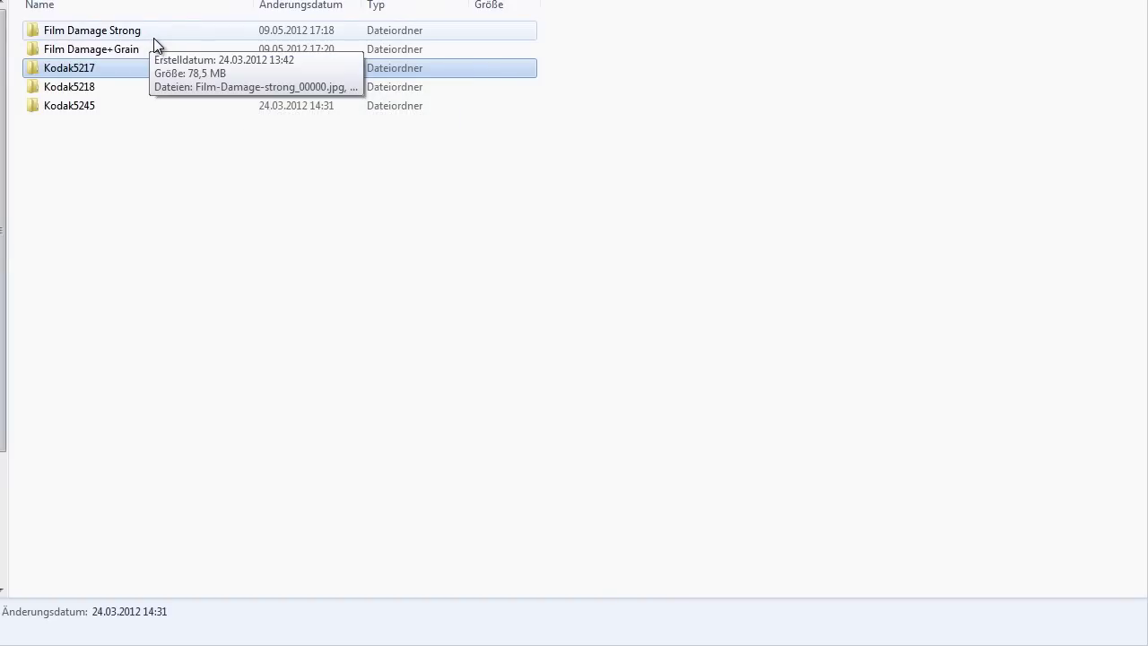
double_click(154, 37)
scroll(557, 332, "down", 5)
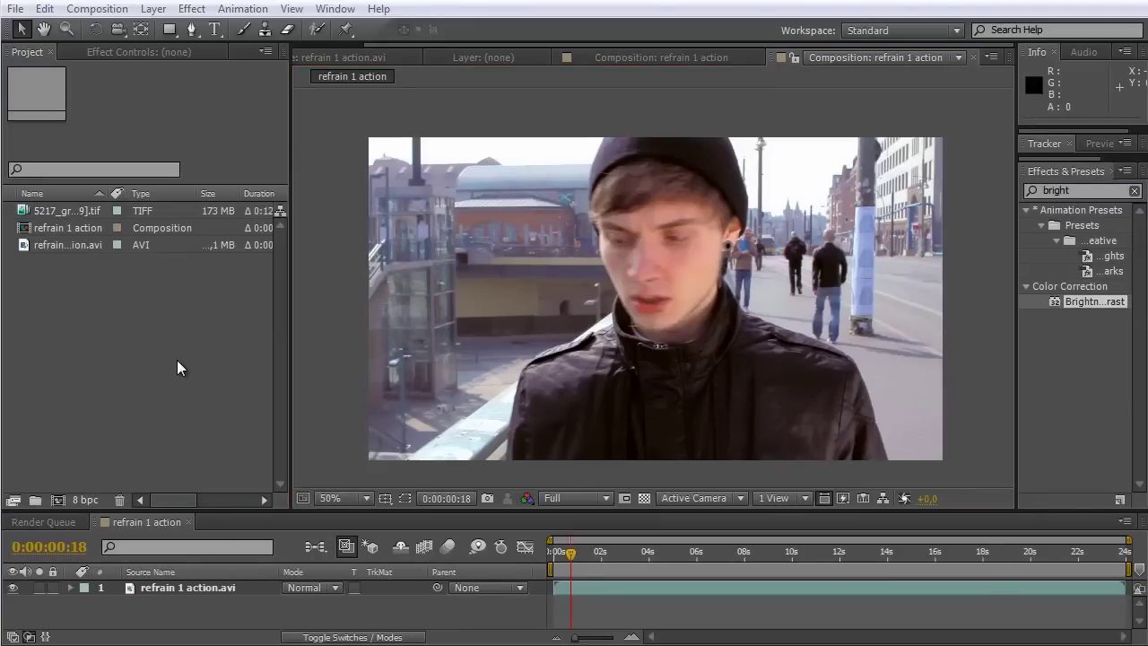
Step: Import the Film-Damage-strong JPEG sequence and place it above the footage
double_click(177, 360)
left_click(604, 101)
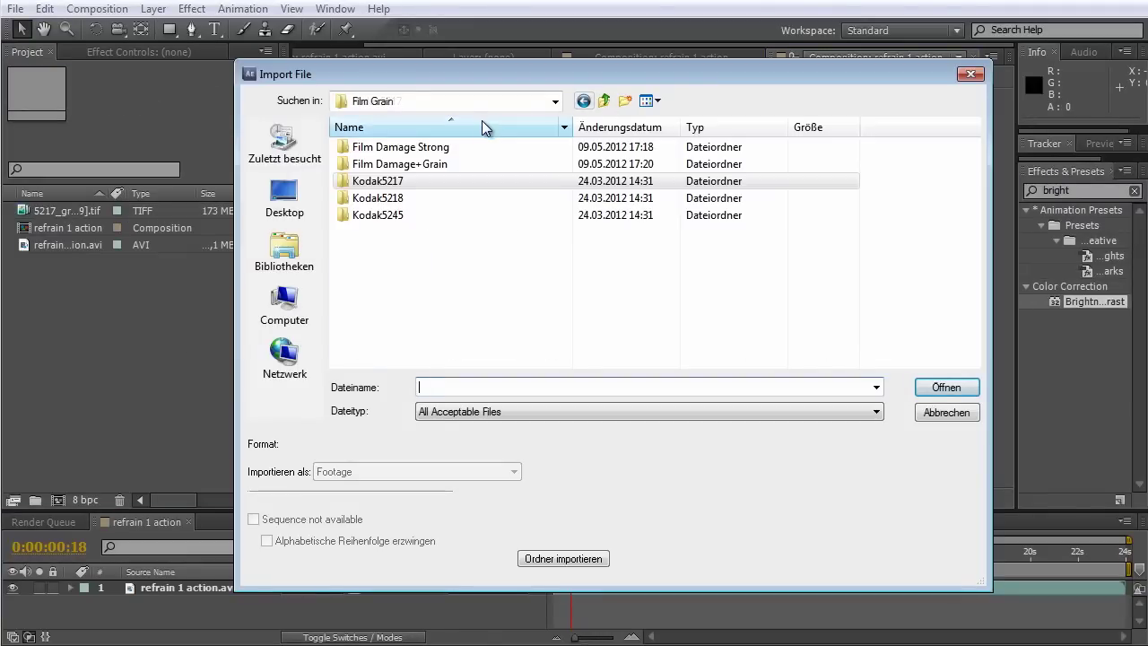
double_click(450, 151)
left_click(383, 182)
double_click(383, 182)
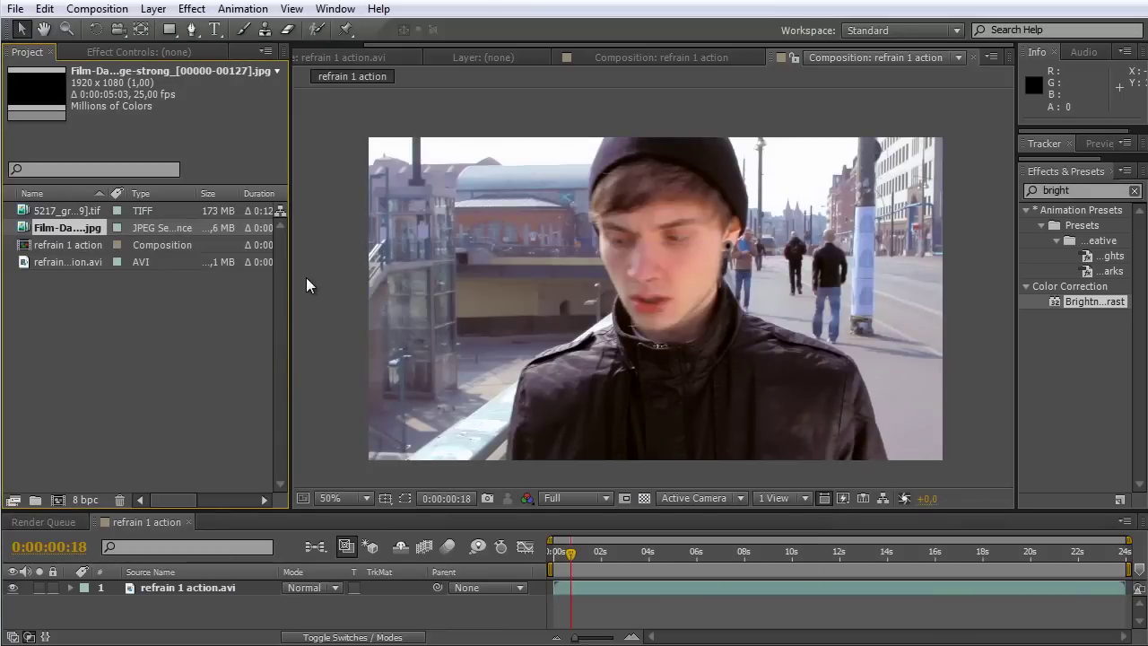
left_click_drag(24, 231, 190, 587)
Step: Try the damage layer in Overlay, then set it to Multiply and preview
mouse_move(576, 558)
left_mouse_down()
mouse_move(559, 557)
mouse_move(582, 556)
left_mouse_up()
right_click(24, 233)
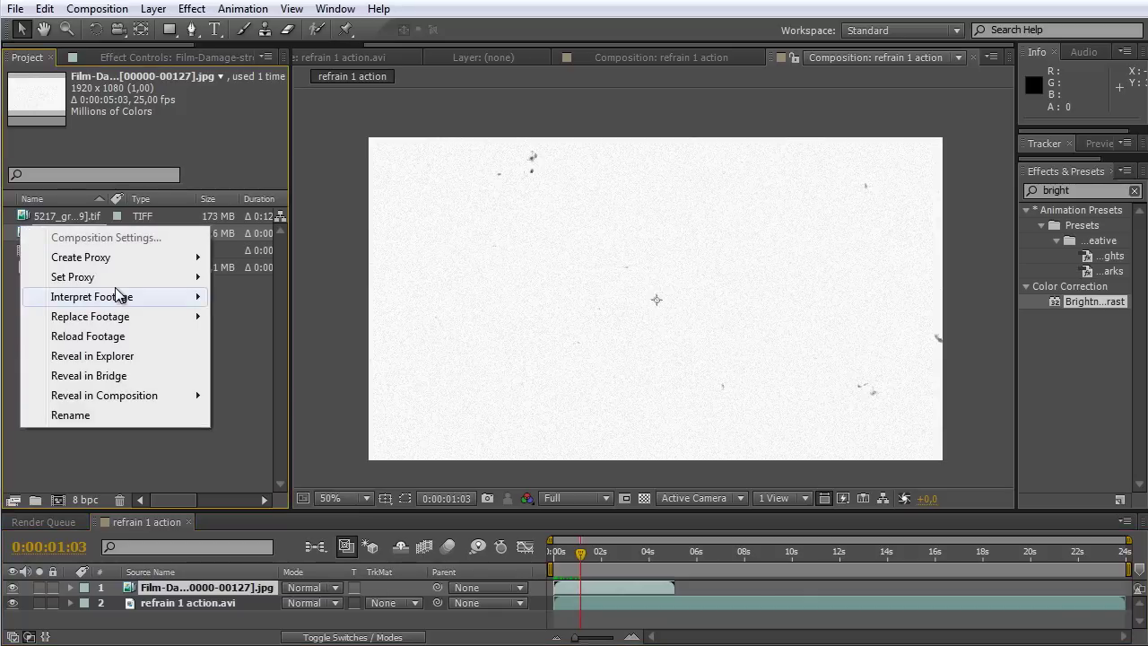
left_click(617, 551)
left_click(303, 588)
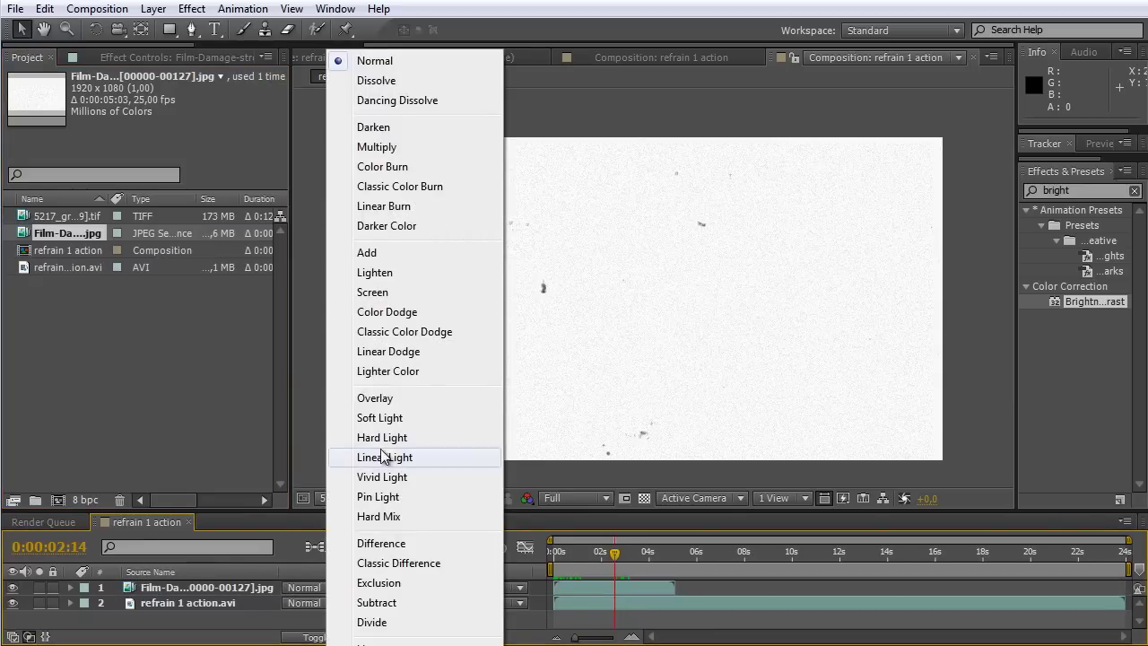
left_click(388, 398)
left_click(315, 586)
left_click(418, 148)
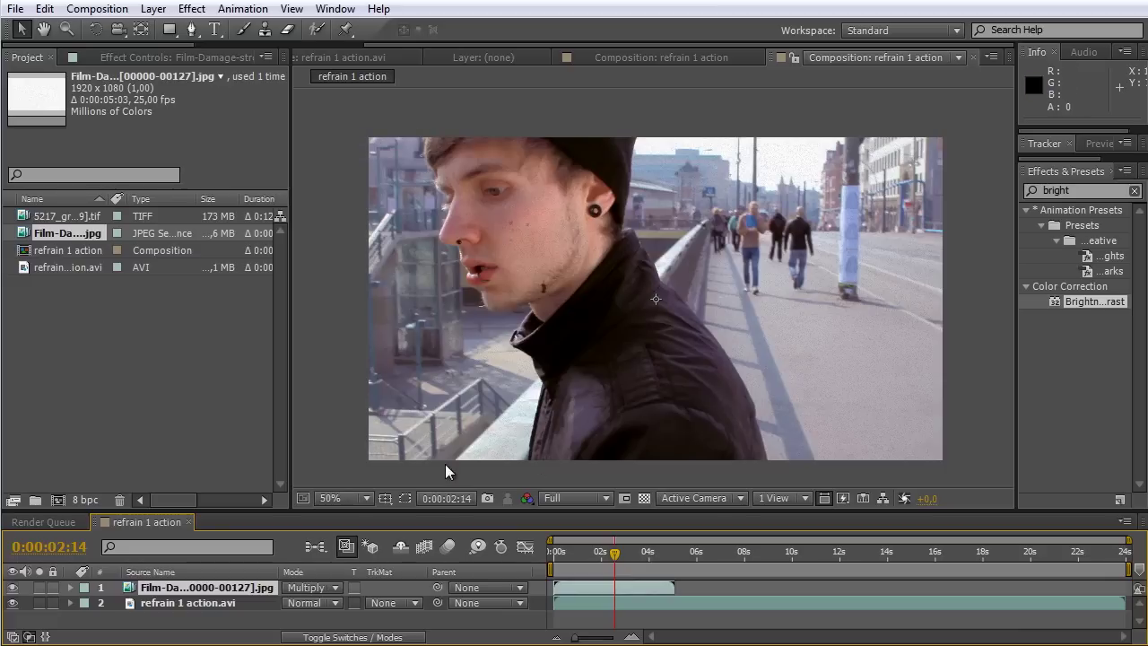
left_click(607, 554)
mouse_move(606, 558)
left_mouse_down()
mouse_move(554, 557)
mouse_move(625, 551)
left_mouse_up()
Step: Import the Old Film Colored sequence from Film Damage-Grain and place it on top
double_click(135, 285)
left_click(605, 100)
double_click(438, 169)
double_click(362, 175)
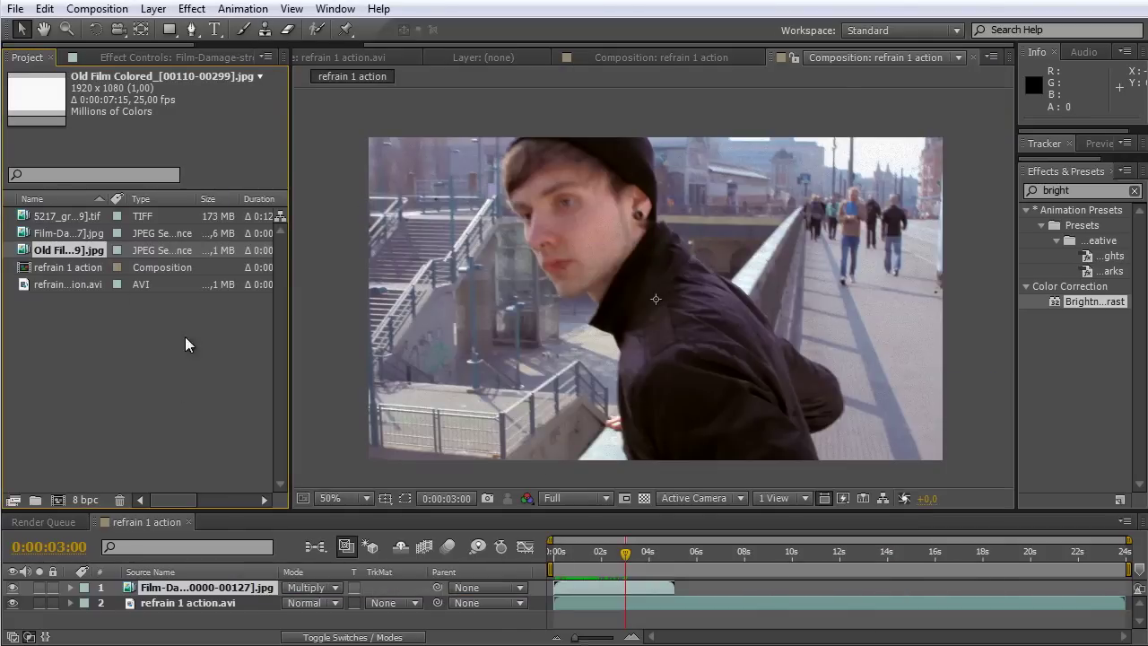
left_click_drag(59, 247, 202, 584)
Step: Delete the Film Damage layer and set the Old Film layer to Multiply
key("Delete")
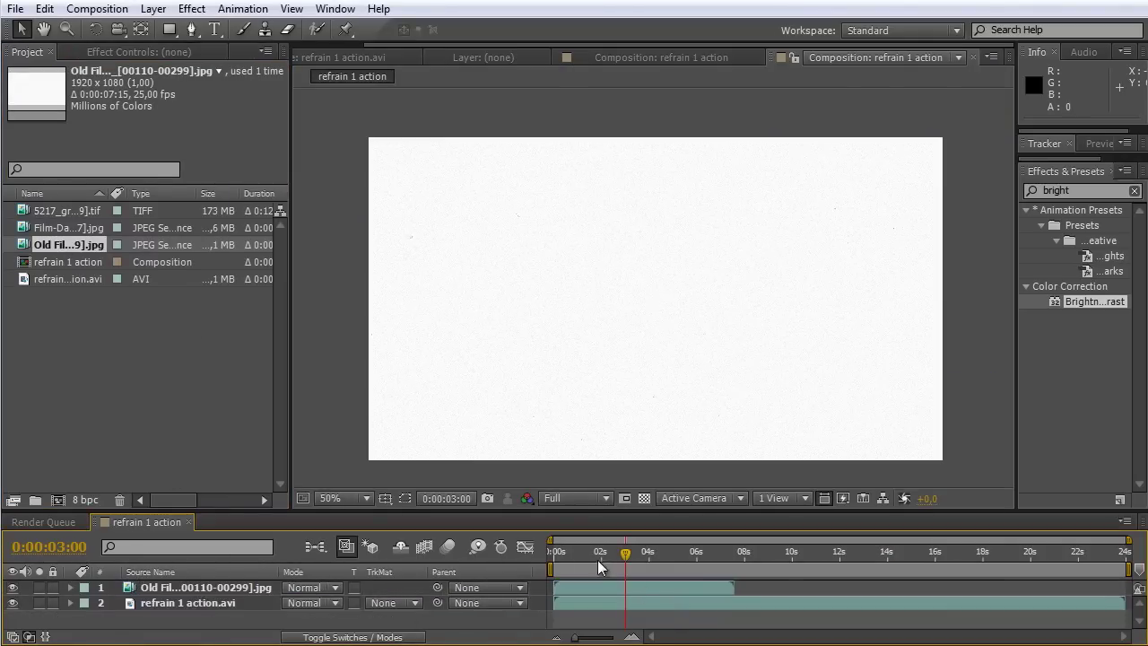
left_click(571, 564)
left_click(313, 588)
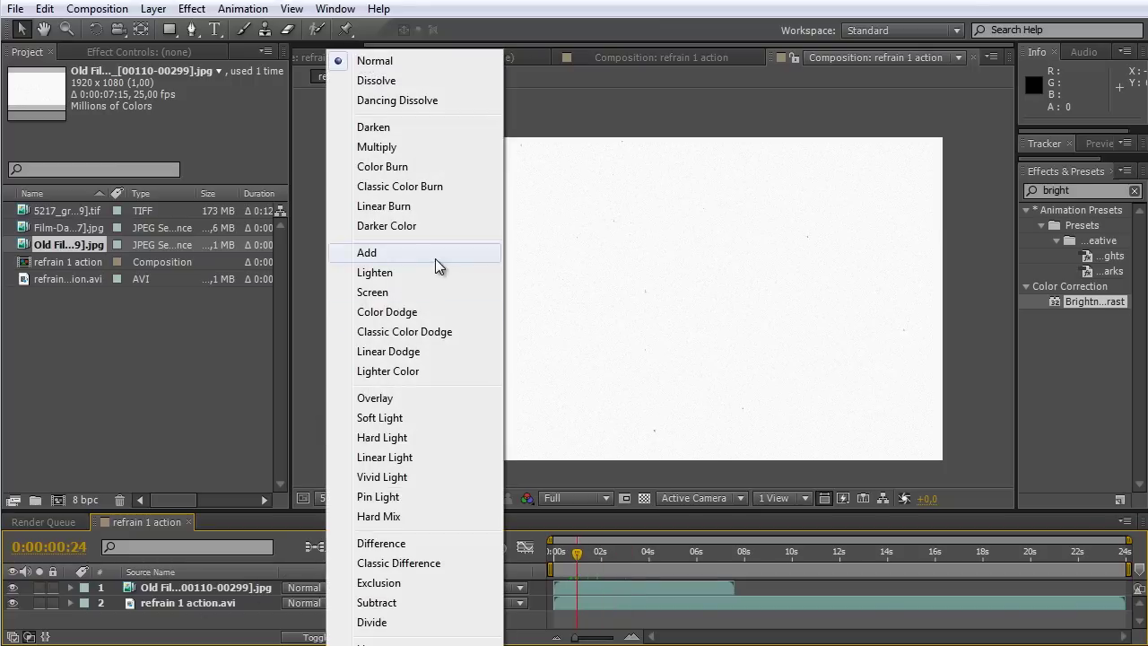
left_click(418, 151)
left_click_drag(580, 553, 628, 554)
Step: Toggle the Old Film layer off and on to compare around 0:00:01:15
scroll(628, 254, "up", 4)
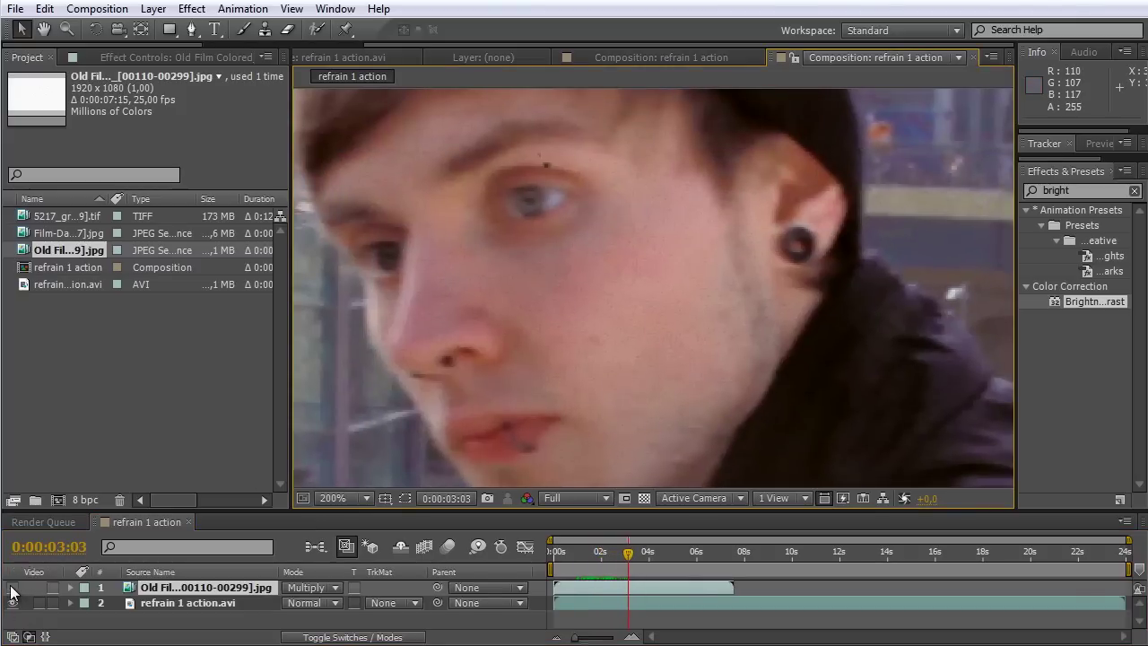
left_click(12, 589)
left_click(12, 588)
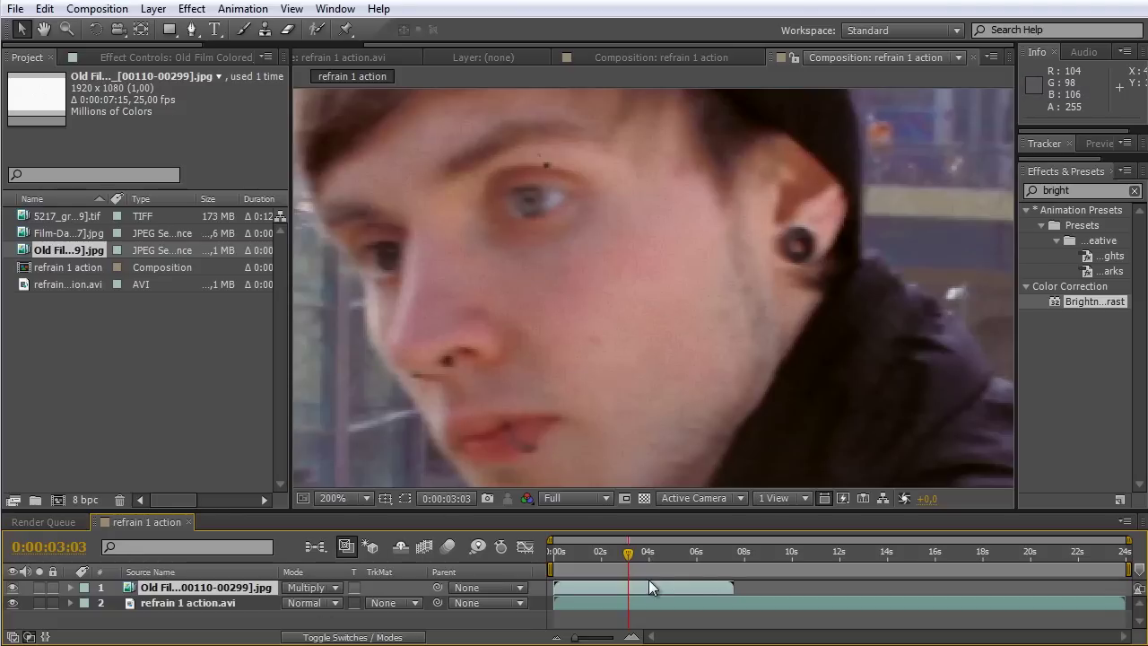
left_click_drag(628, 554, 592, 555)
scroll(629, 308, "down", 2)
left_click(1064, 189)
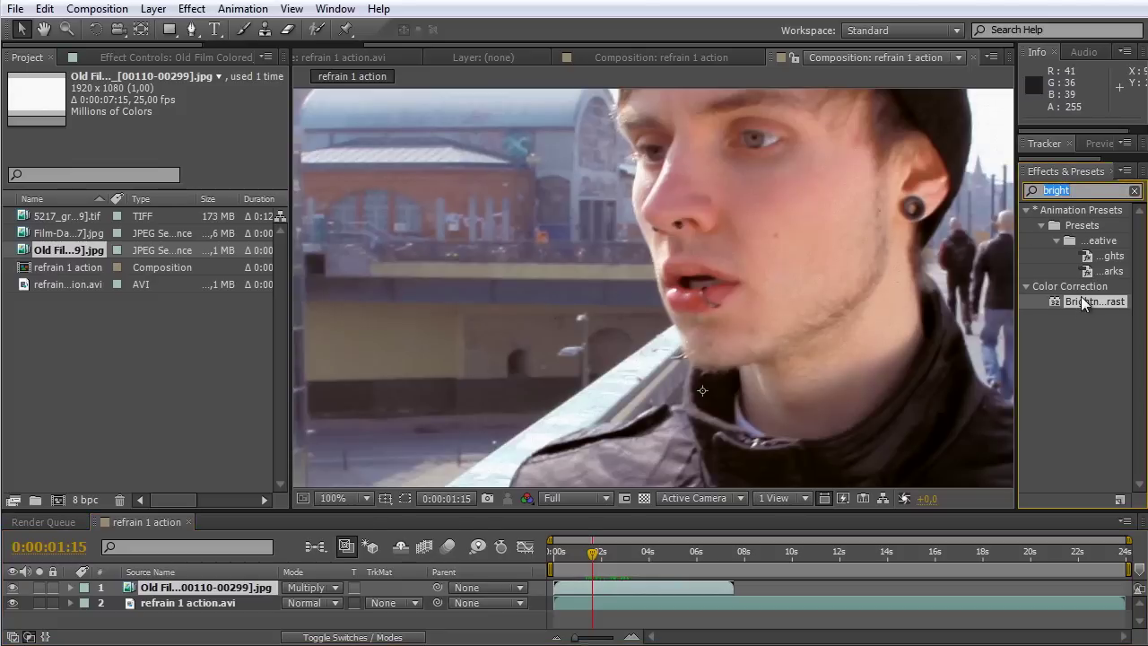
left_click_drag(1083, 303, 215, 588)
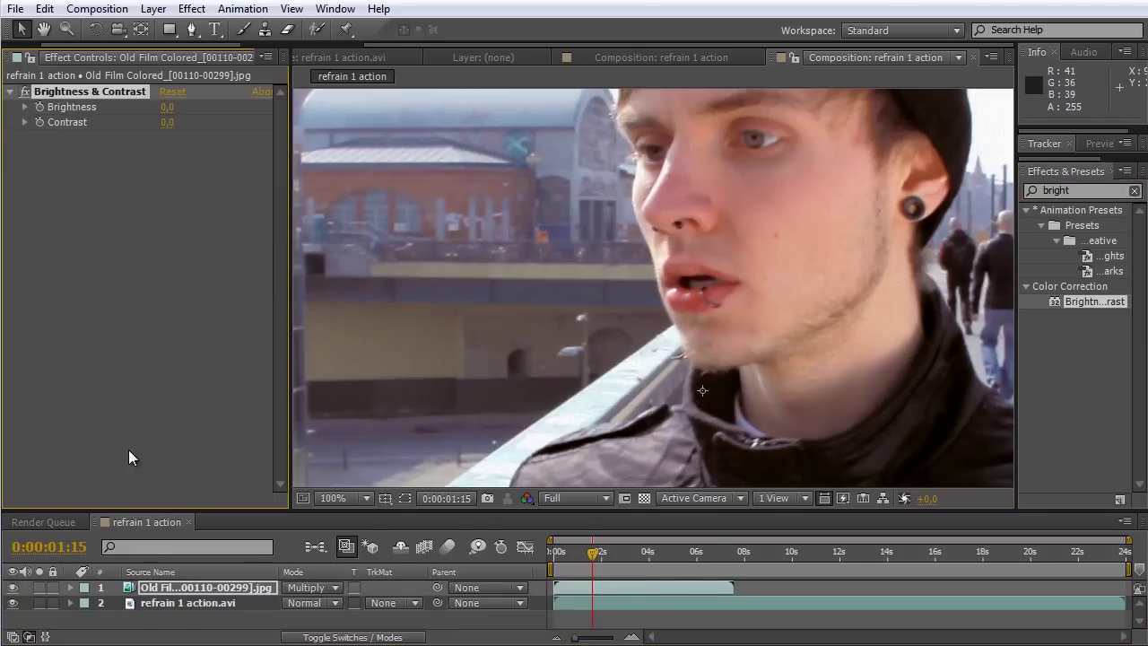
left_click(26, 122)
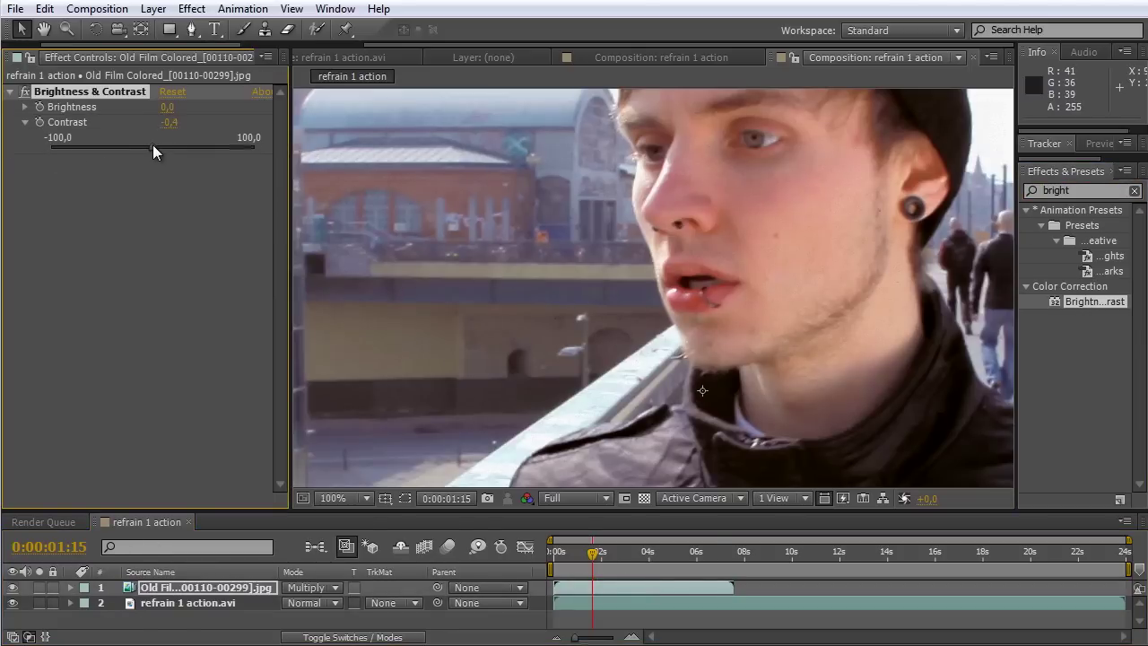
left_click_drag(188, 145, 165, 152)
left_click(83, 95)
key("Delete")
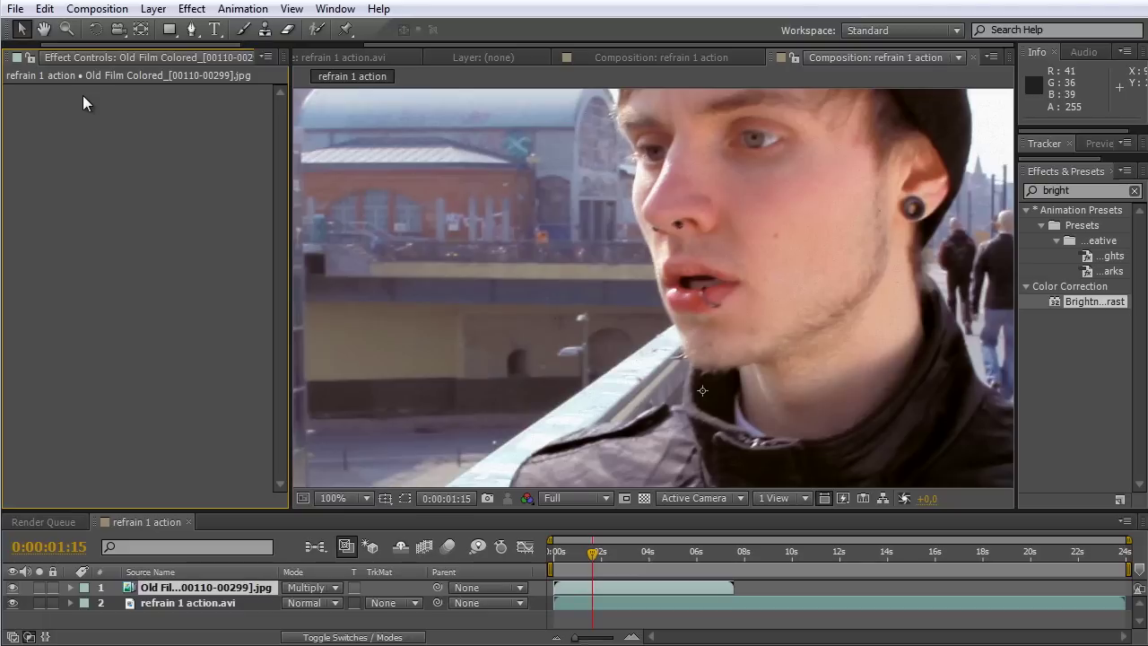
left_click(26, 56)
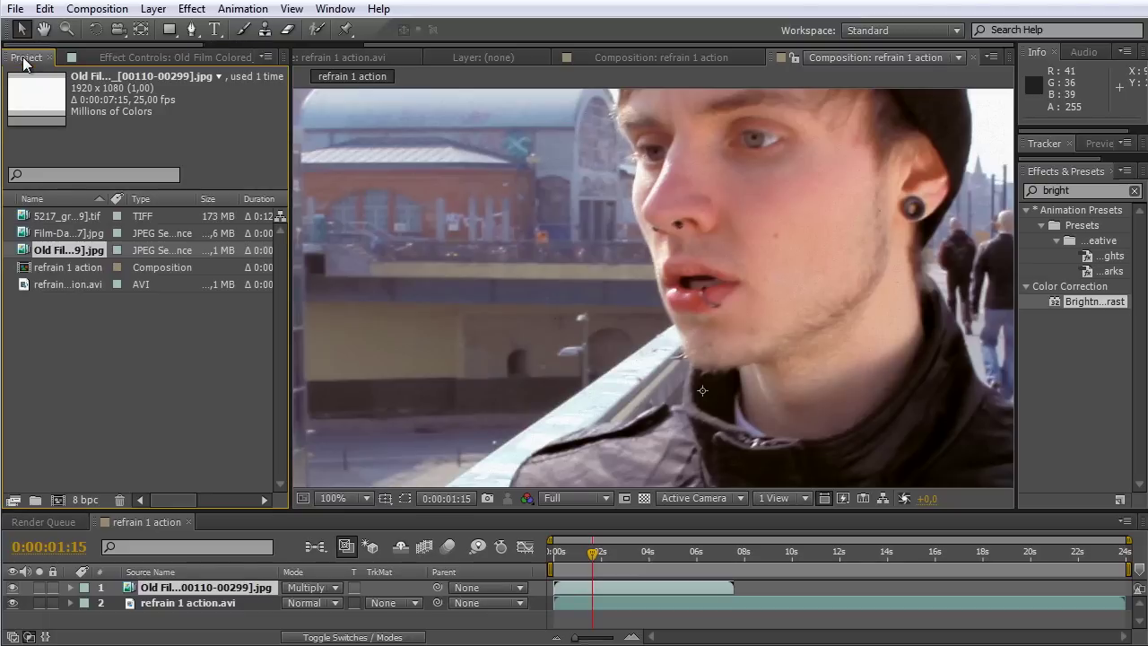
left_click(61, 236)
left_click(59, 251)
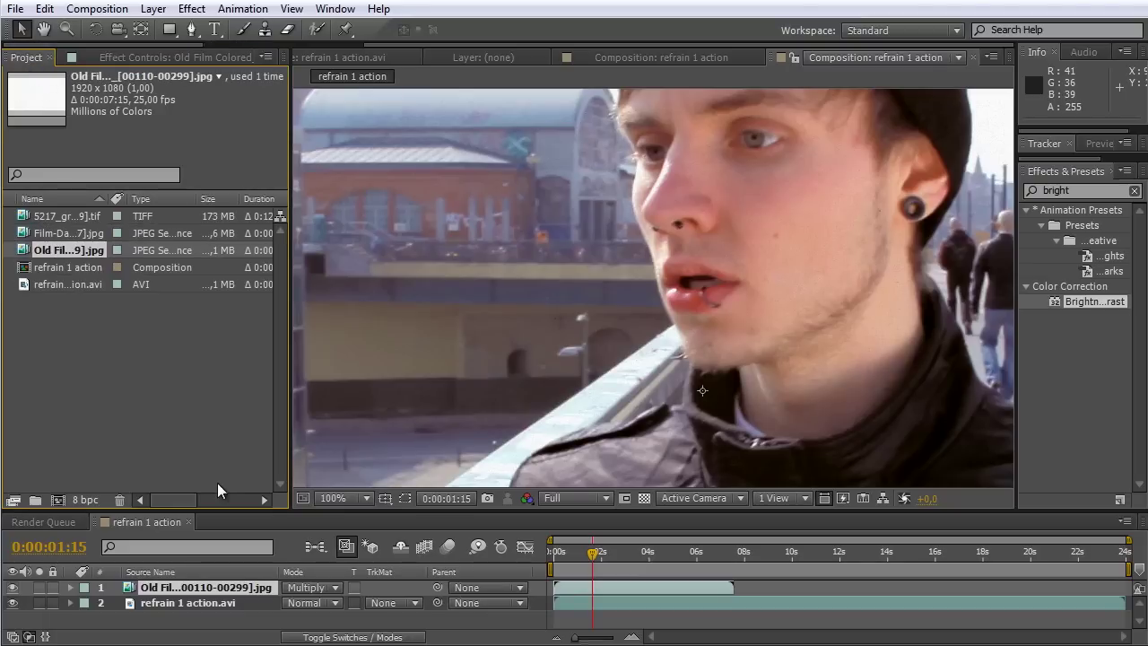
scroll(661, 303, "down", 4)
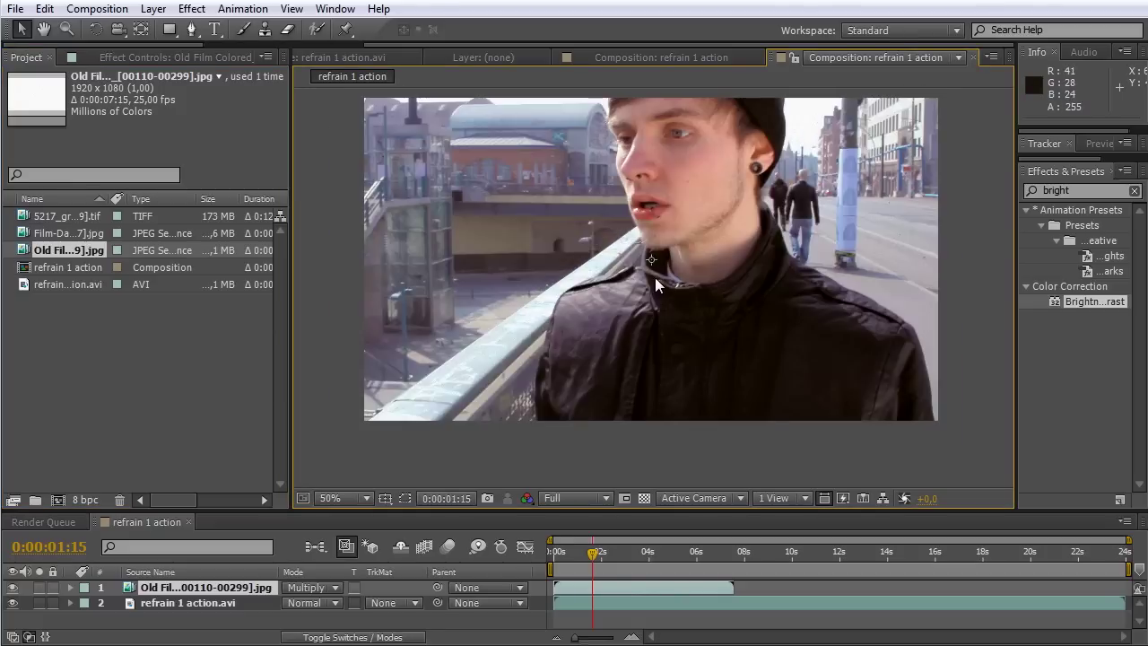
scroll(654, 278, "up", 2)
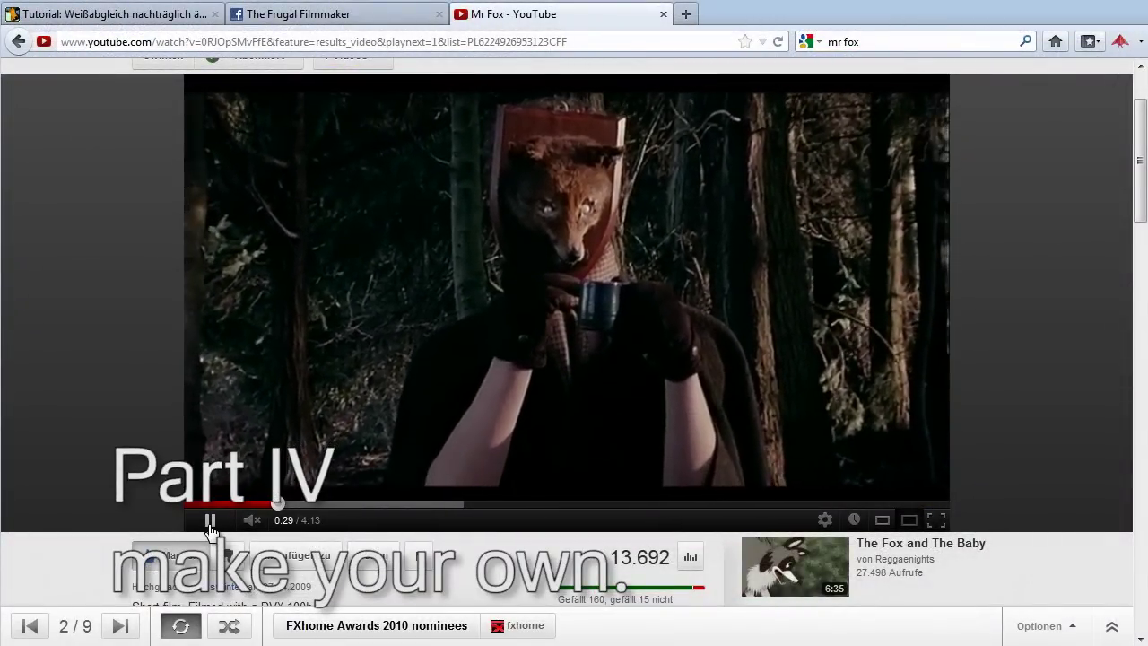
Step: Scroll up to see the Mr Fox video's title on YouTube
scroll(1140, 241, "up", 1)
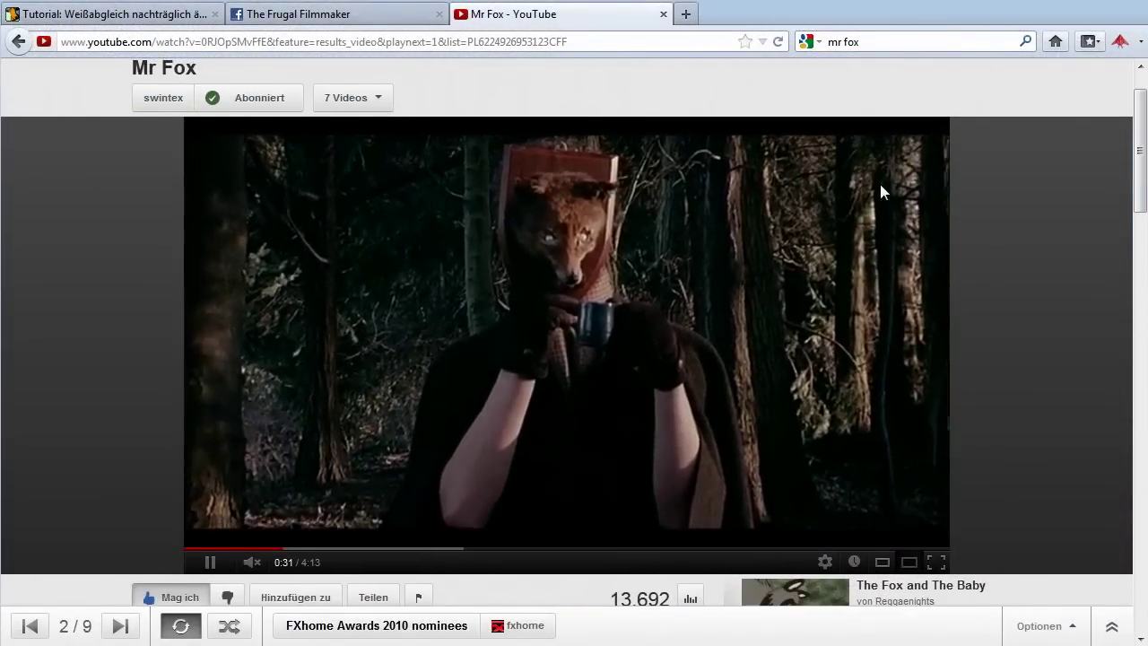
scroll(1118, 243, "up", 1)
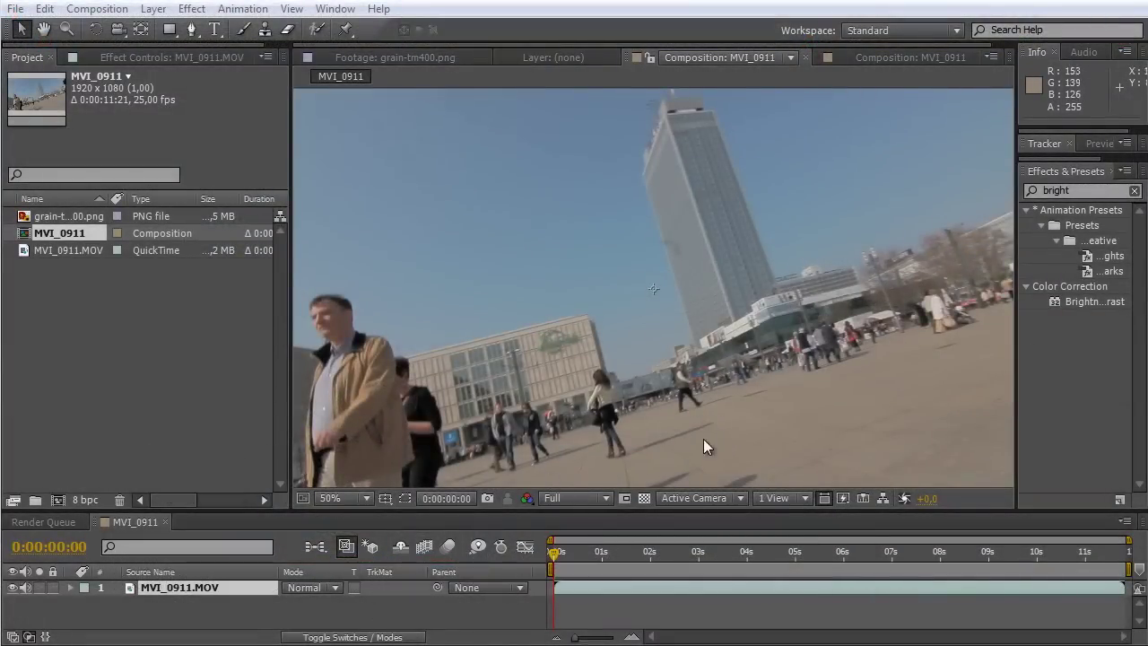
key("comma")
key("comma")
key("period")
key("period")
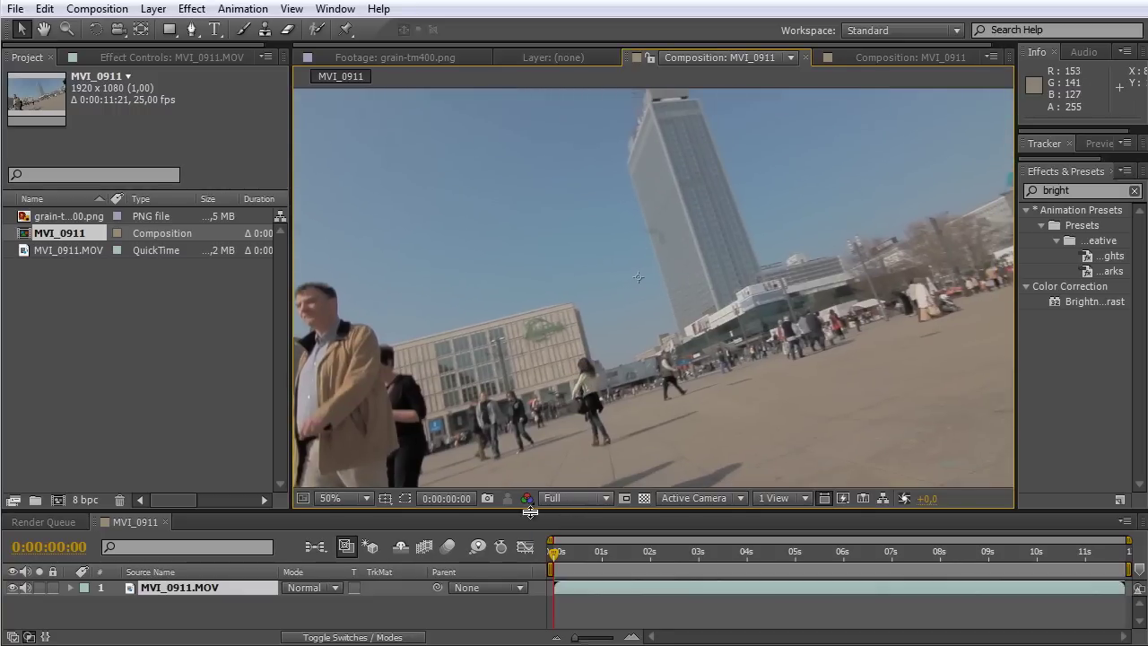
left_click_drag(437, 511, 436, 530)
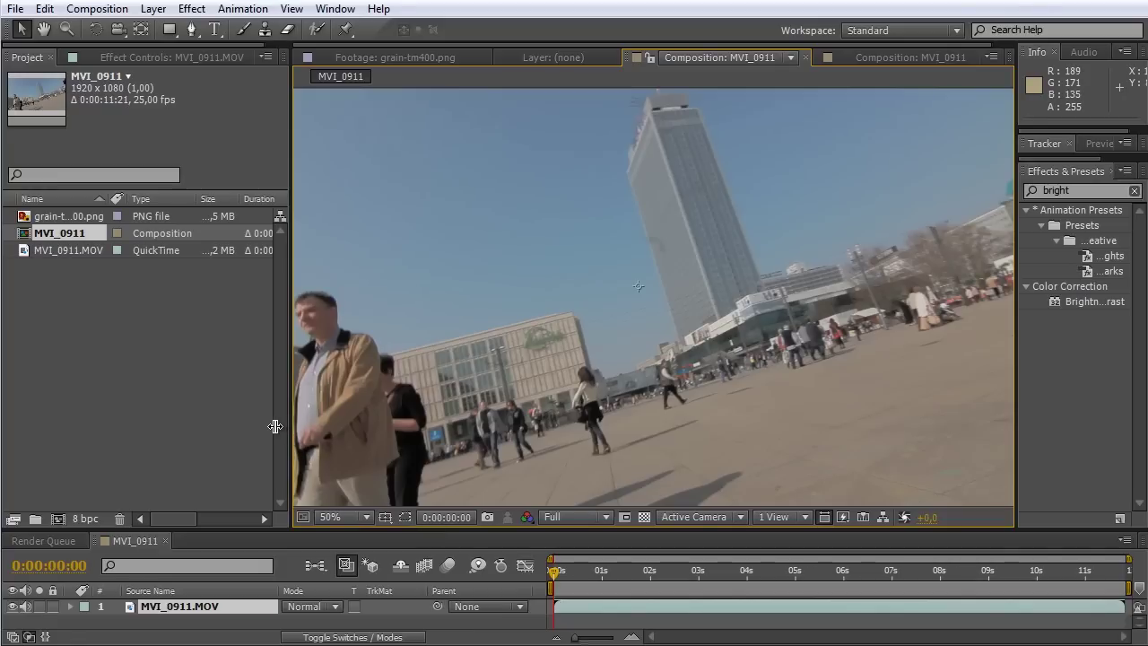
left_click_drag(583, 581, 818, 556)
Step: Open grain-tm400.png in its own Footage viewer, zoom to 100% and pan across the grain
left_click(28, 218)
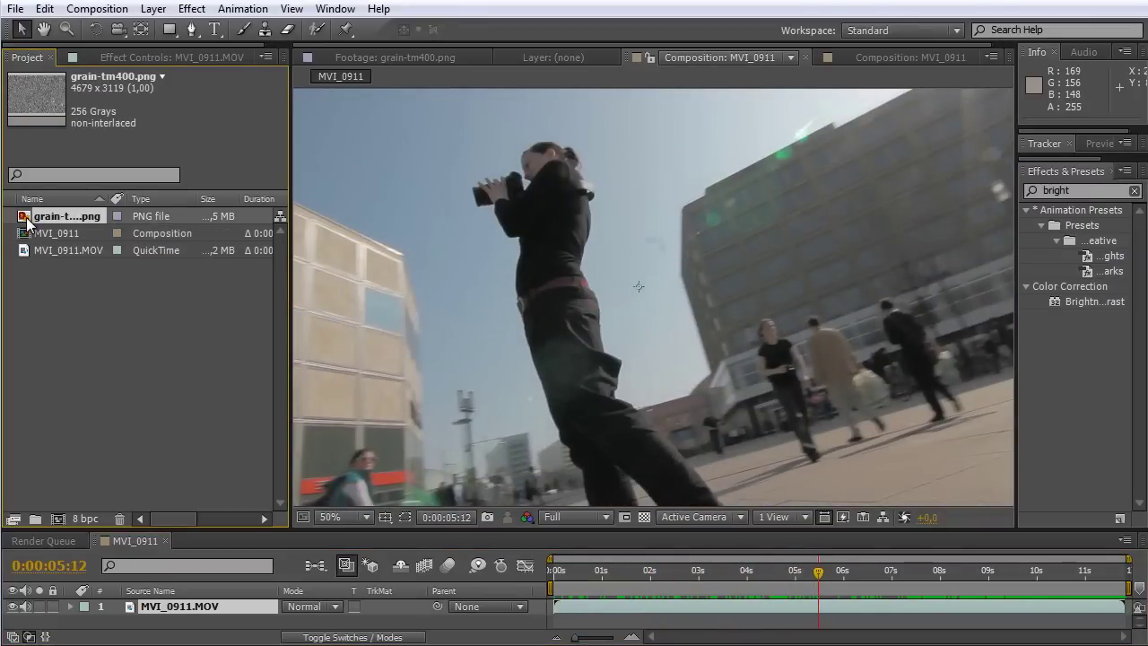
double_click(28, 218)
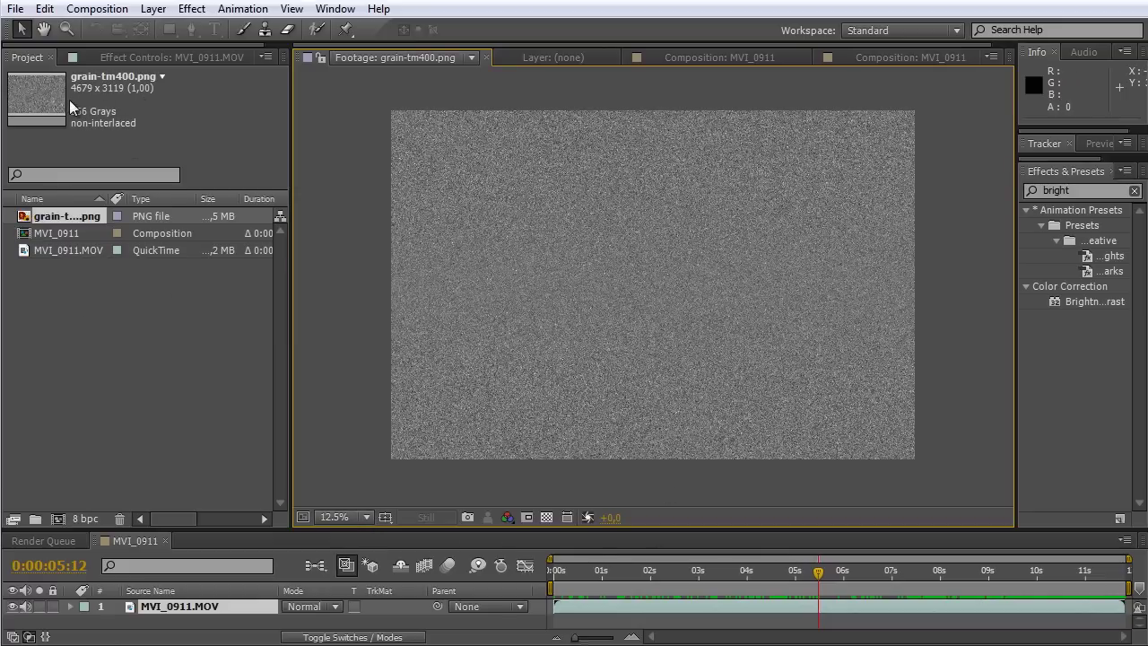
scroll(593, 296, "up", 6)
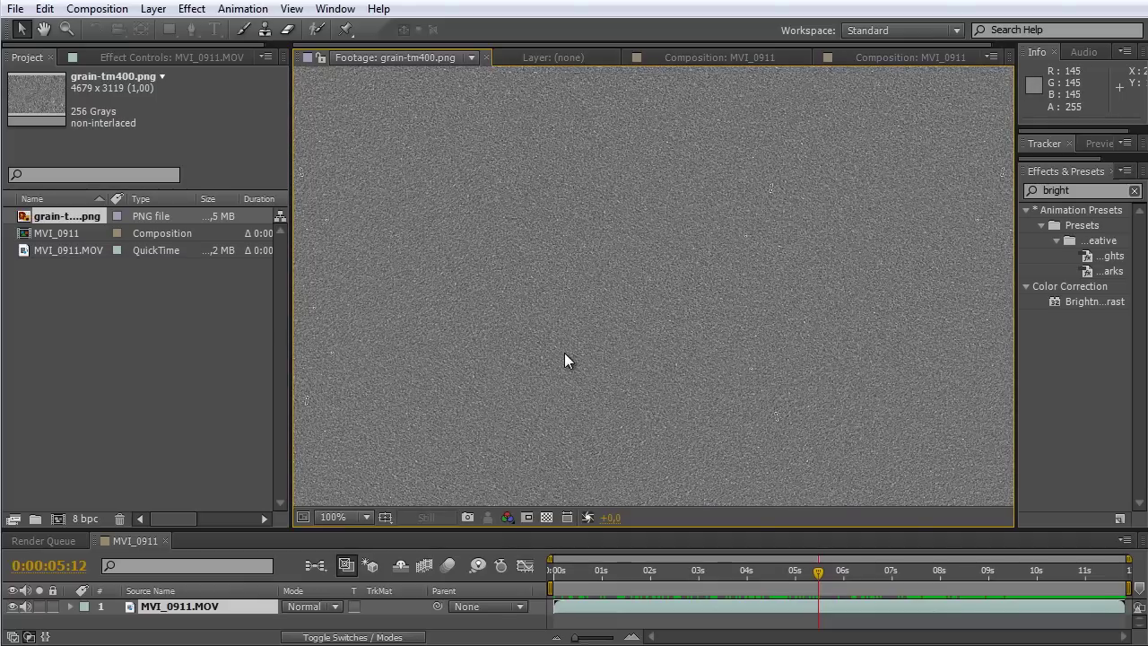
key("h")
left_click_drag(564, 353, 772, 401)
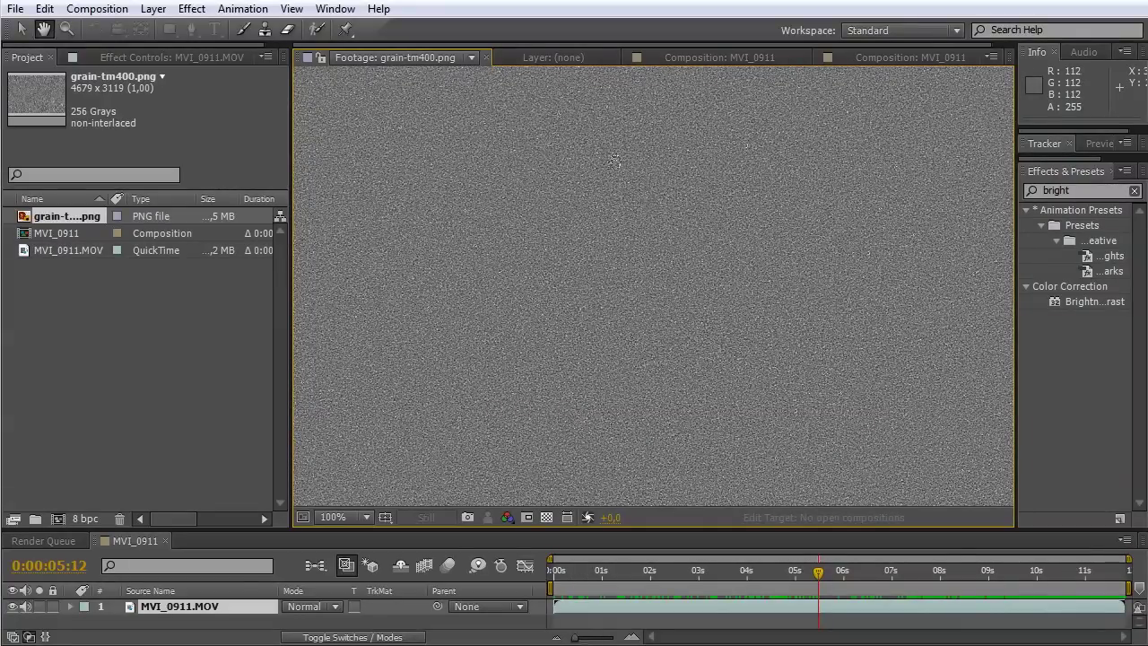
left_click_drag(804, 329, 666, 391)
key("v")
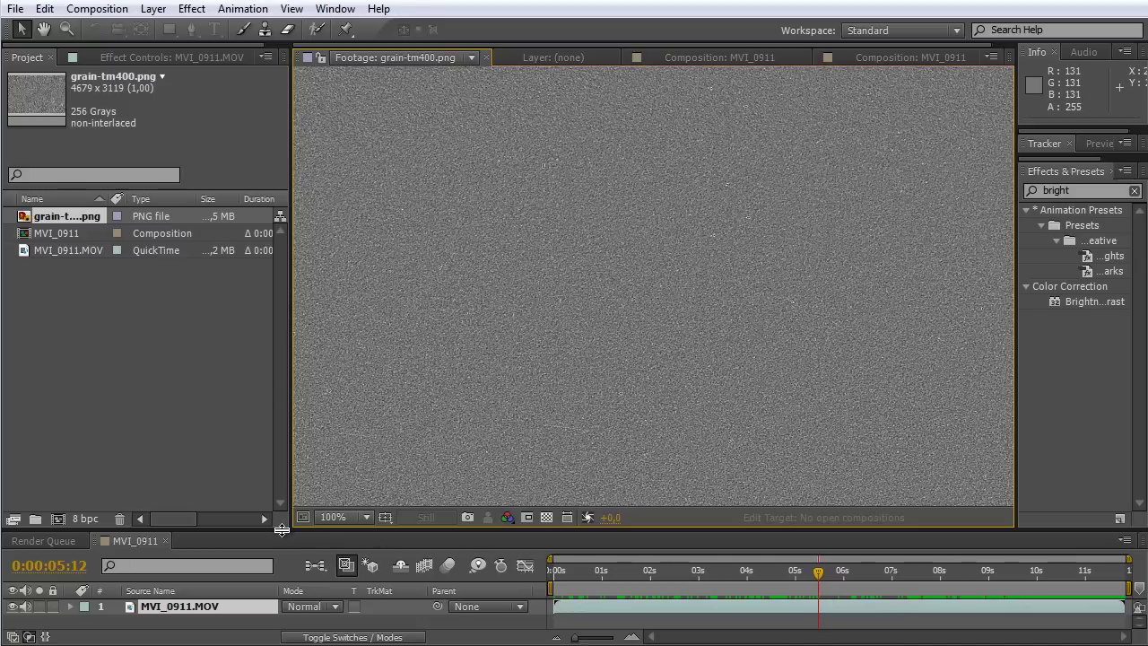
left_click_drag(282, 529, 280, 502)
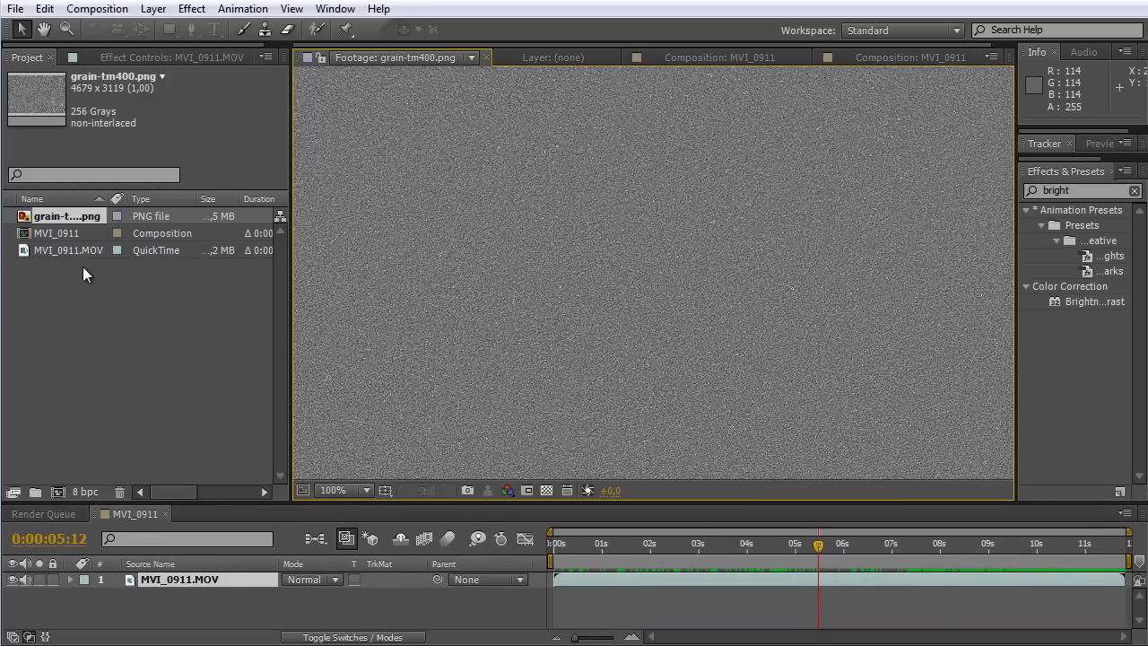
Step: Add grain-tm400.png as the top layer of MVI_0911 and view the composition at 25%
left_click(52, 232)
key("Return")
left_click_drag(66, 216, 174, 576)
scroll(618, 275, "down", 2)
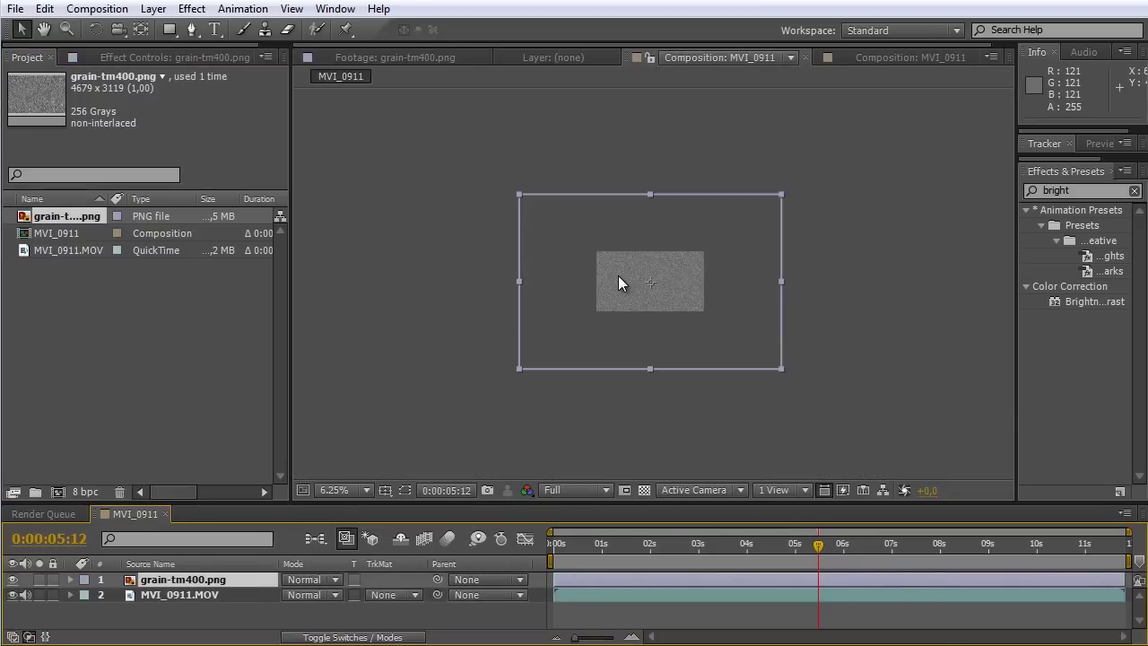
scroll(698, 246, "up", 3)
key("comma")
left_click(179, 594)
left_click(195, 579)
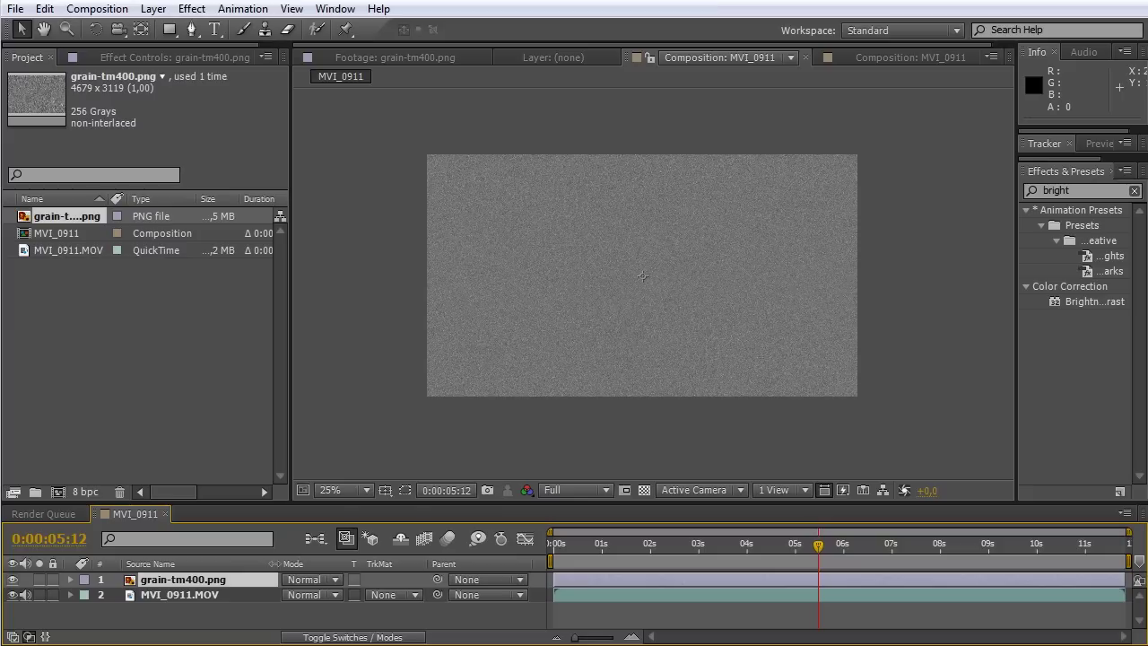
Step: Key the grain layer's Position at 0:00:00:00 and 0:00:11:20, then return to the start
key("p")
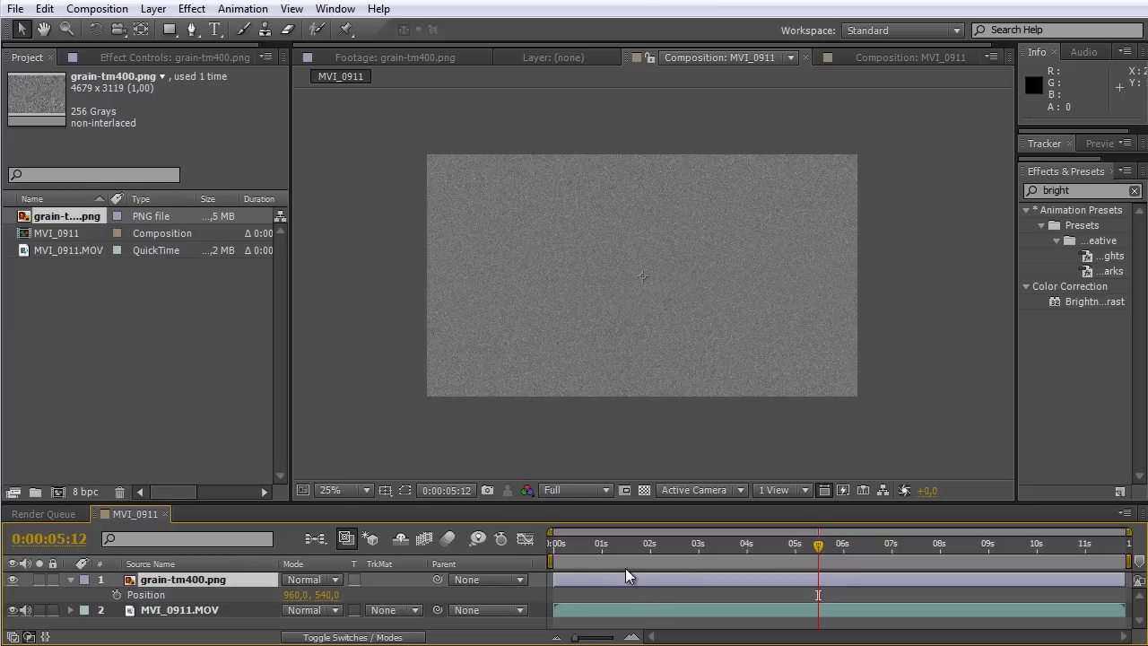
left_click(549, 543)
left_click(117, 595)
left_click(1101, 543)
left_click(1119, 555)
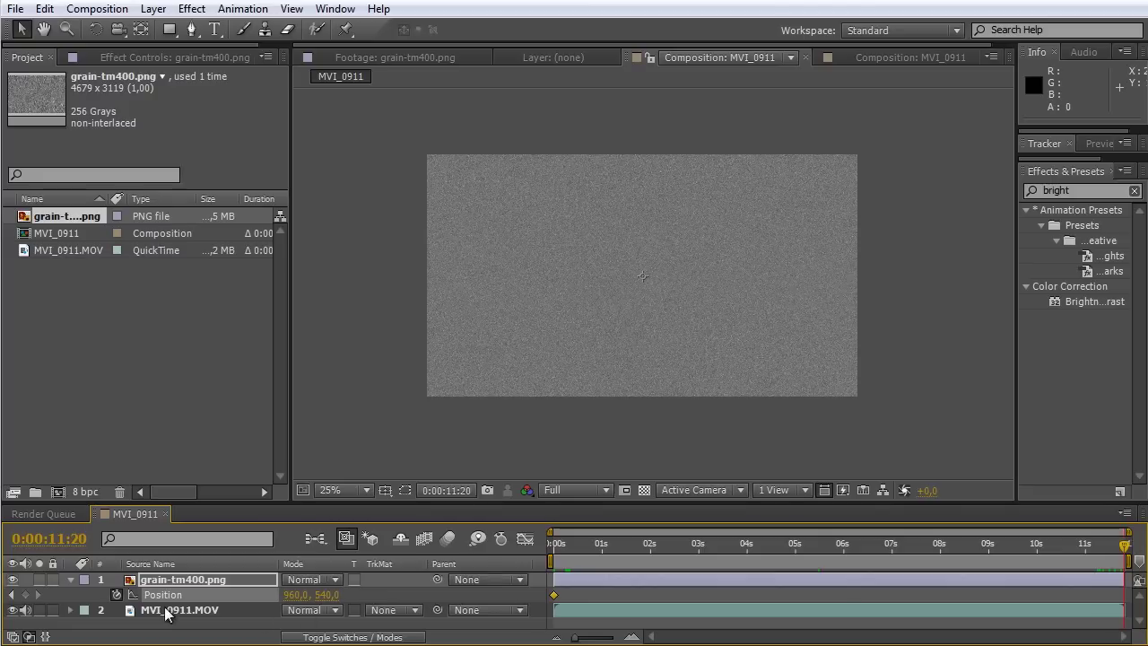
left_click(24, 596)
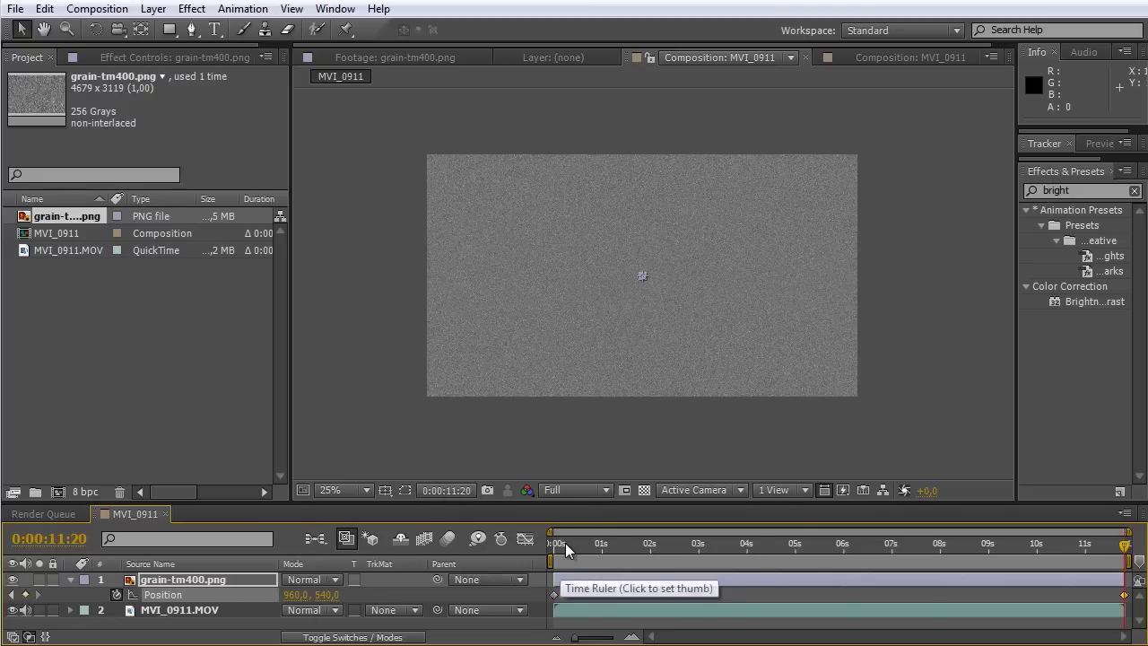
left_click_drag(565, 542, 530, 546)
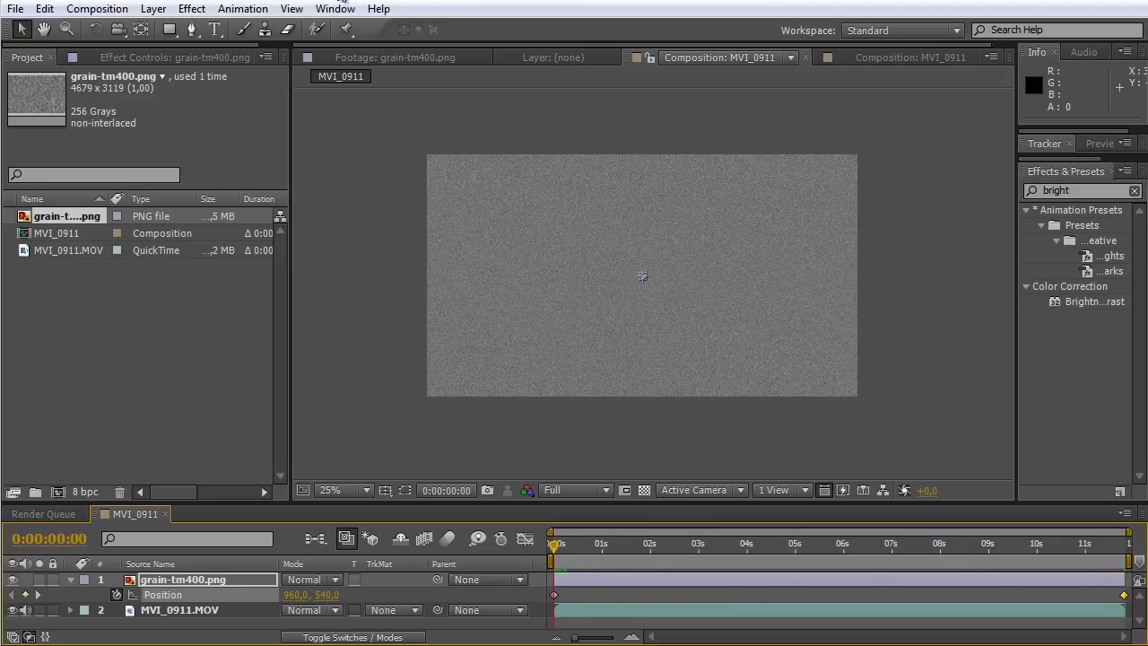
Step: Open the Wiggler from the Window menu and select both grain Position keyframes in a taller timeline
left_click(334, 9)
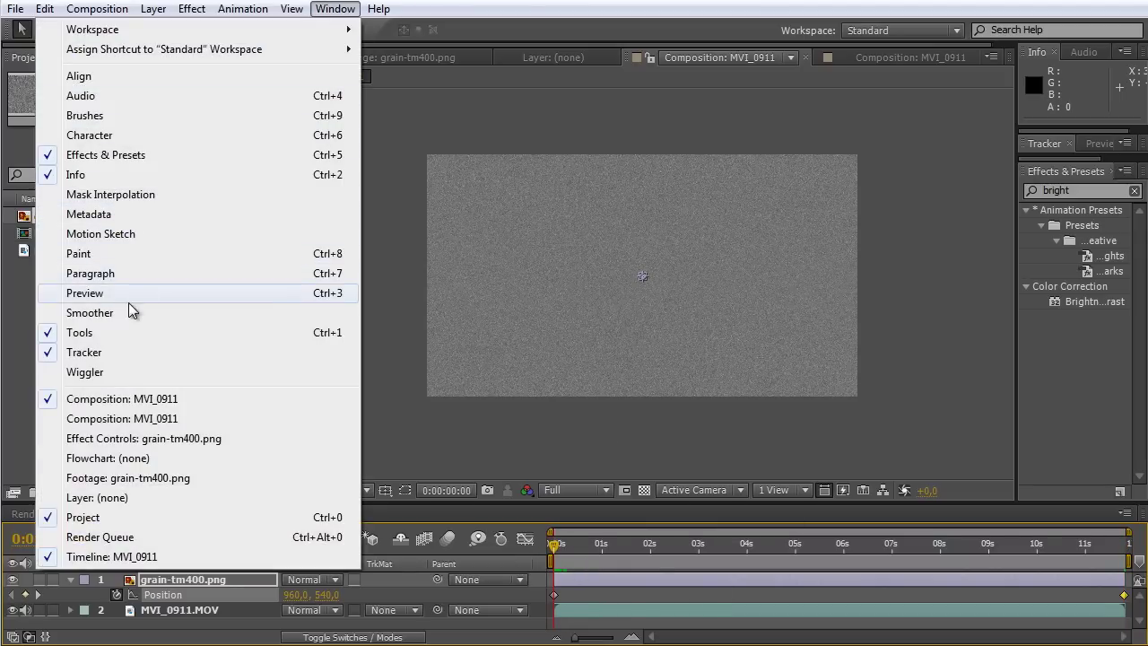
left_click(133, 373)
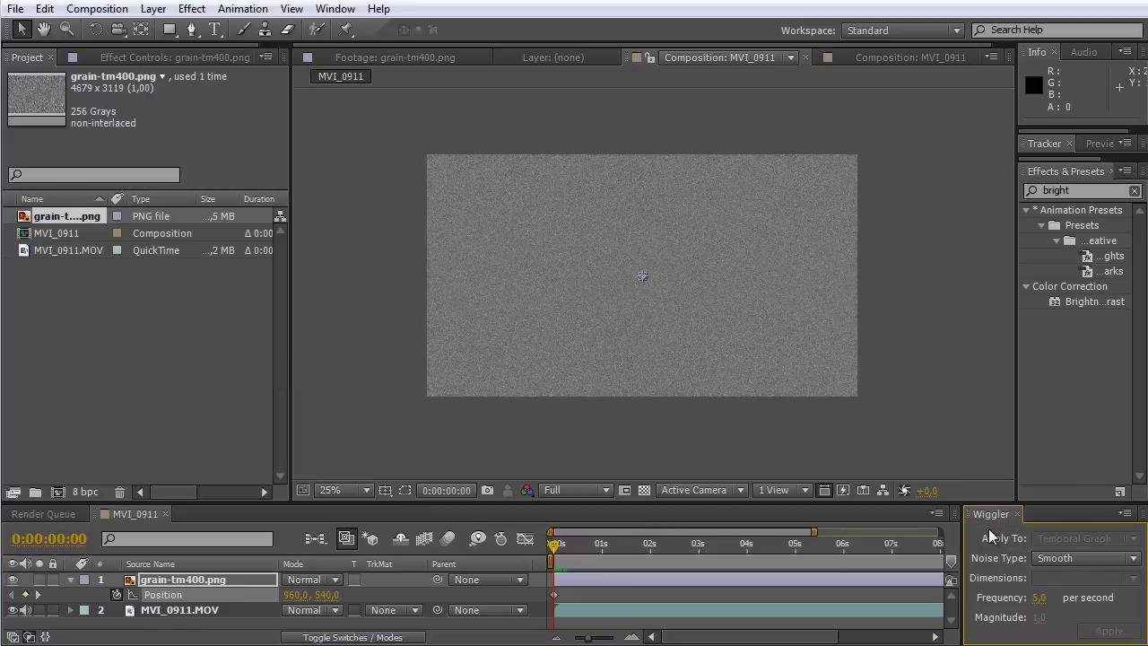
left_click_drag(989, 501, 989, 385)
left_click_drag(584, 638, 574, 638)
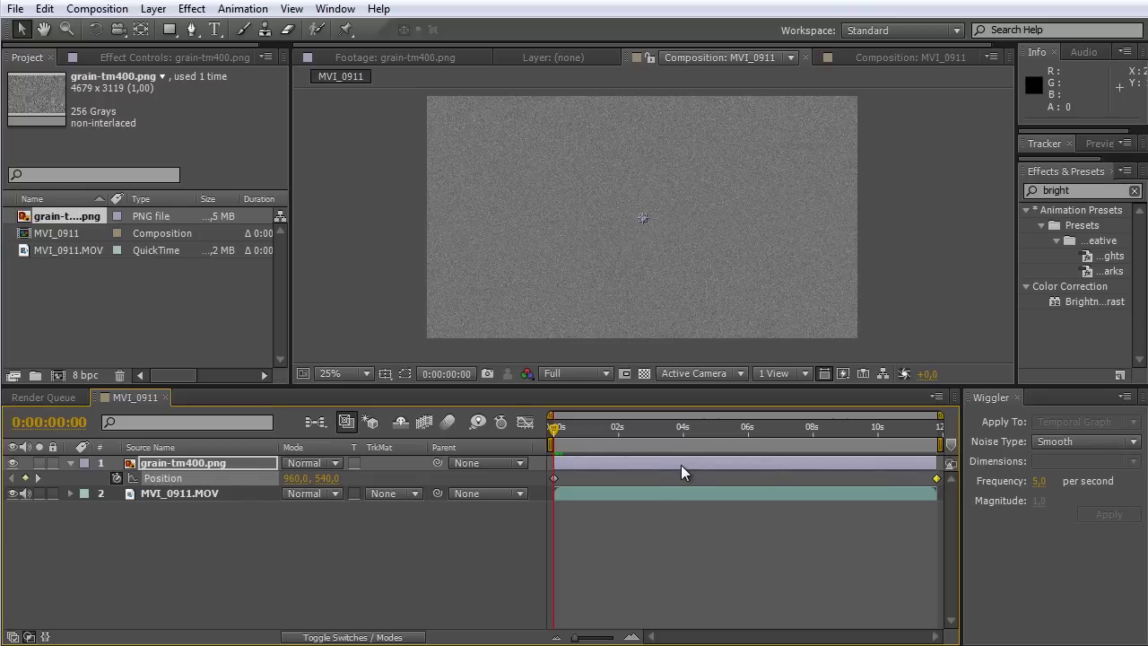
left_click(554, 479, "shift")
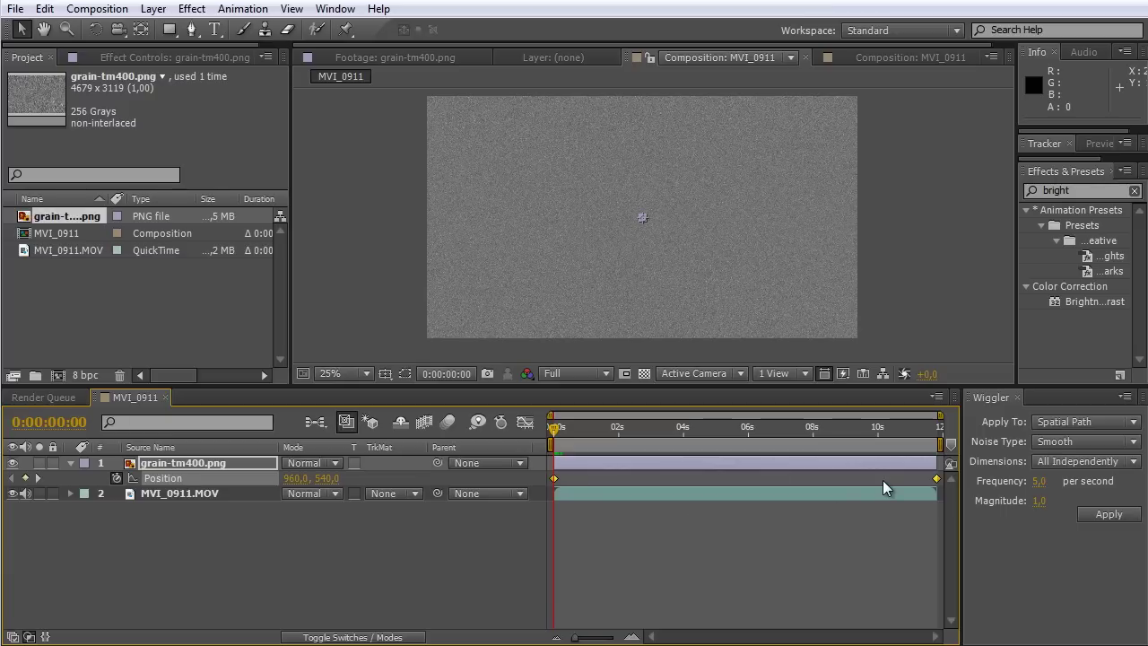
Step: Set the Wiggler to Spatial Path, Smooth noise, X dimension only and frequency 25
left_click(1041, 482)
left_click(1068, 442)
left_click(1070, 463)
left_click(1072, 460)
left_click(1073, 486)
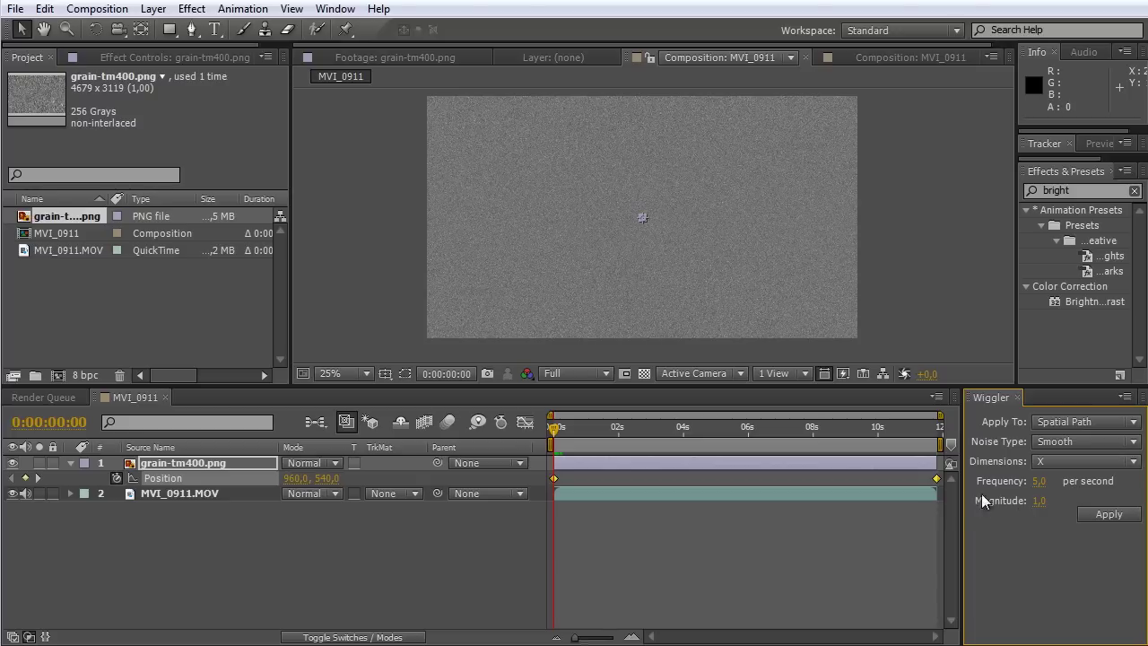
left_click(1038, 481)
type("25")
key("Return")
Step: Calculate (4679 − 1920) / 2 = 1379,5 in Calculator, then close it
left_click_drag(807, 53, 687, 219)
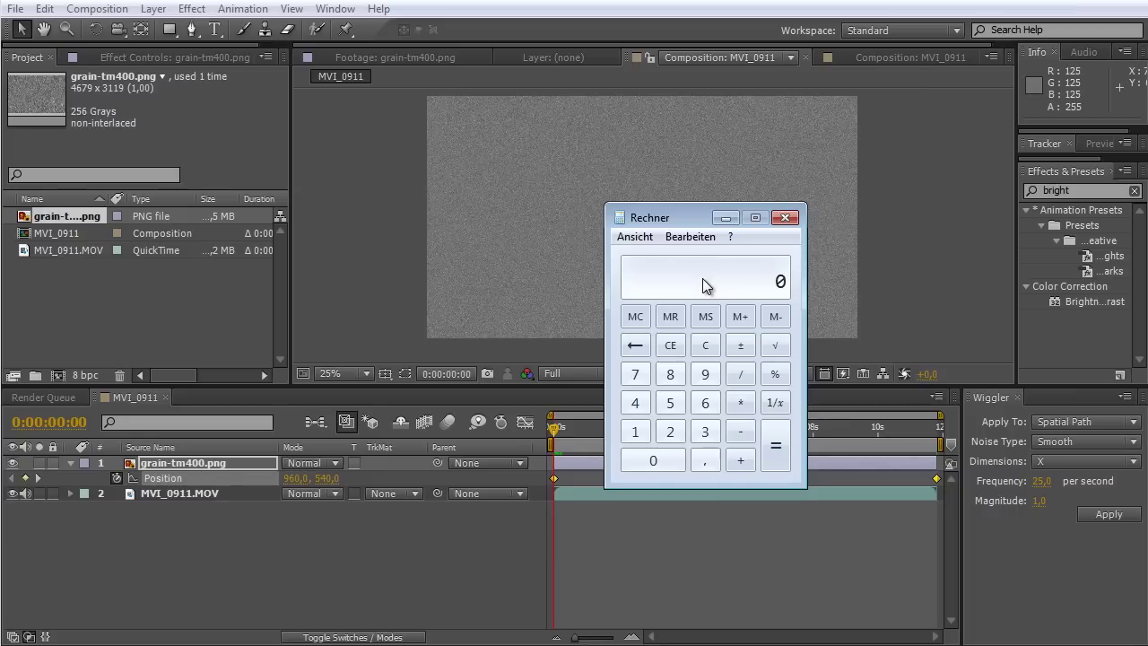
type("4679")
left_click(747, 431)
type("1920")
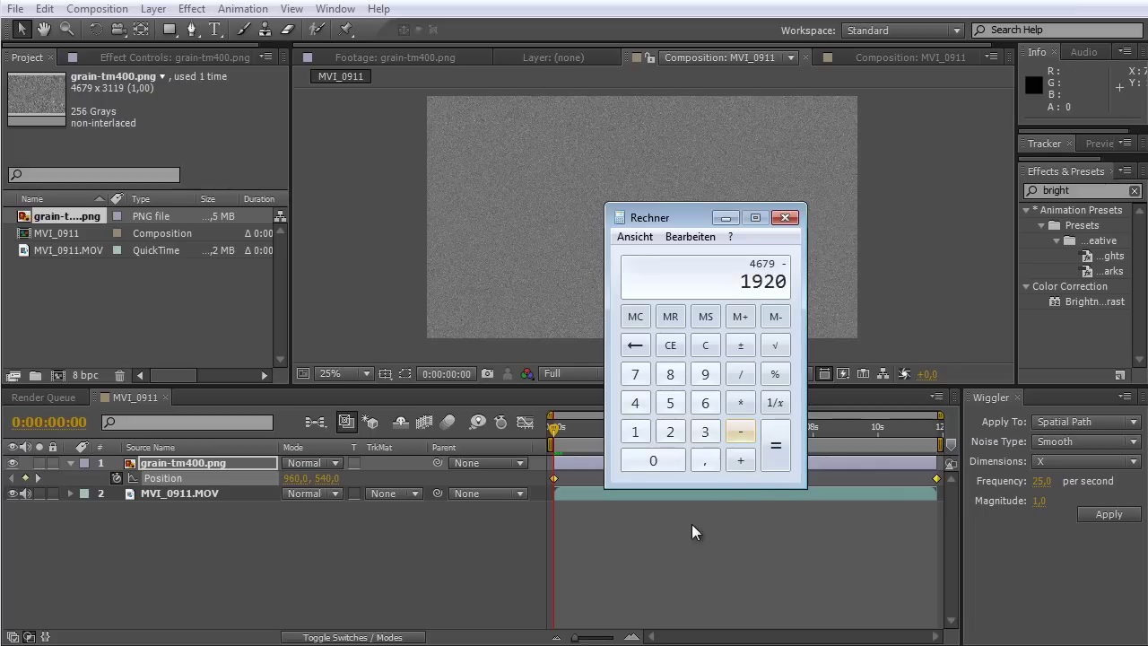
left_click(777, 449)
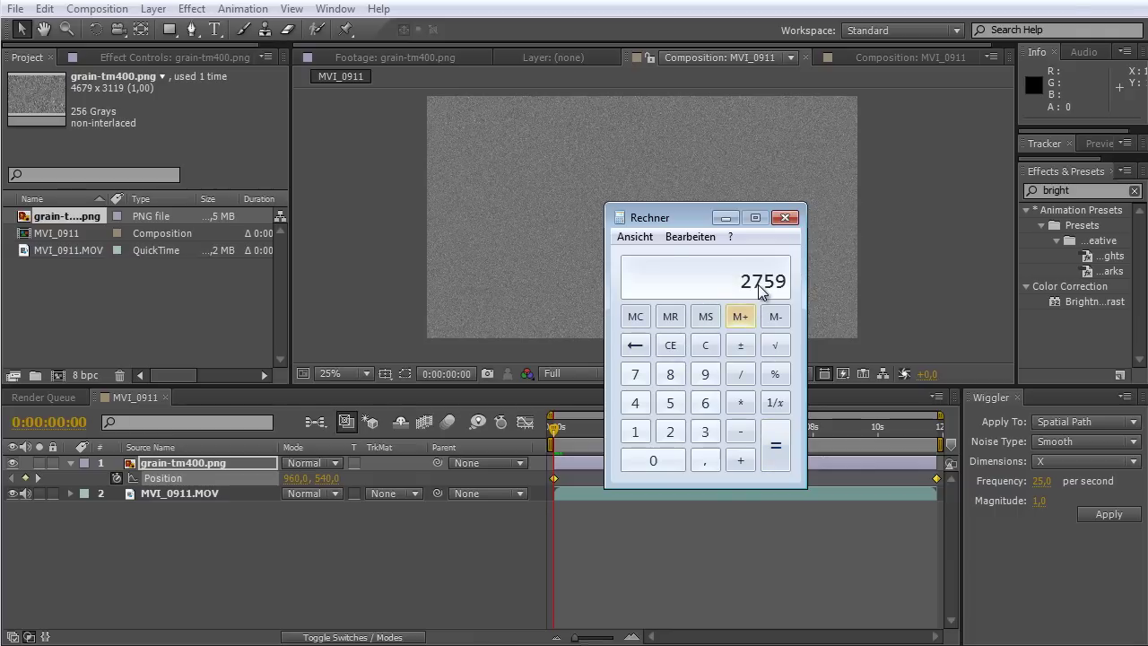
key("slash")
key("2")
key("Return")
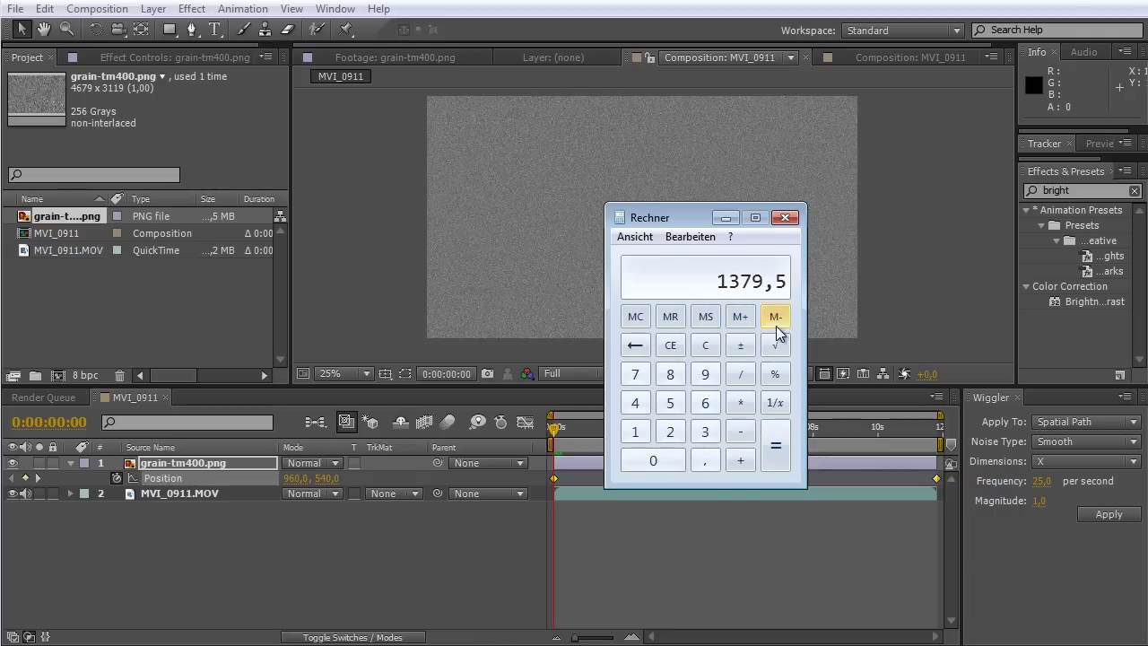
left_click(785, 217)
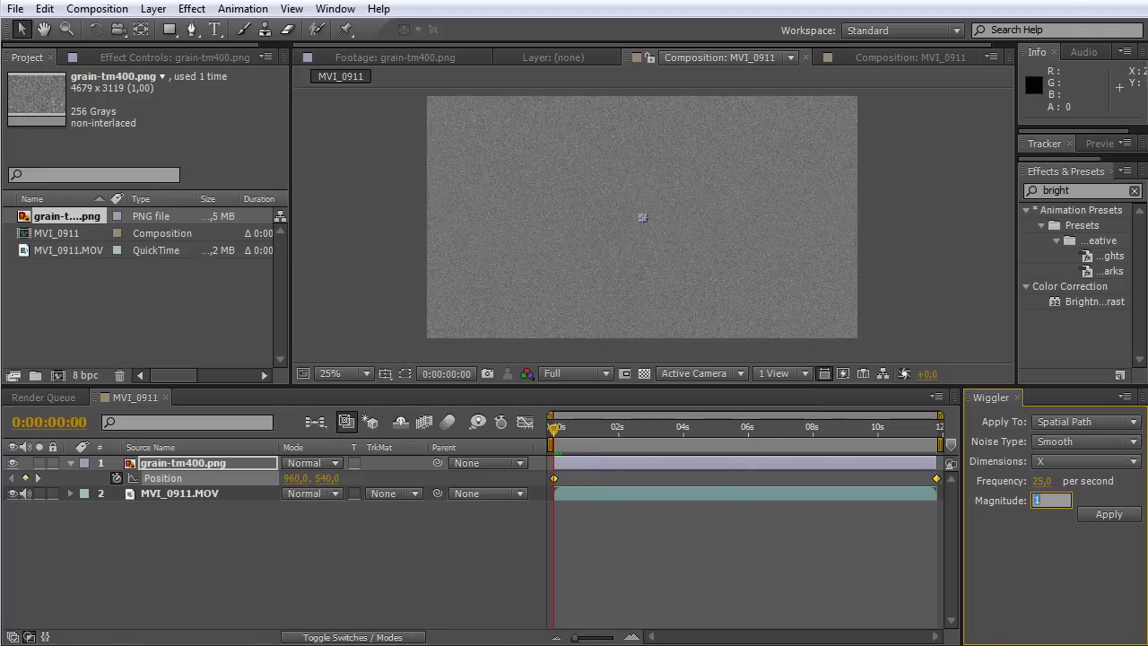
Step: Apply a Wiggler magnitude of 1379 to the Position keyframes and scrub to preview it
type("1379")
left_click(1109, 514)
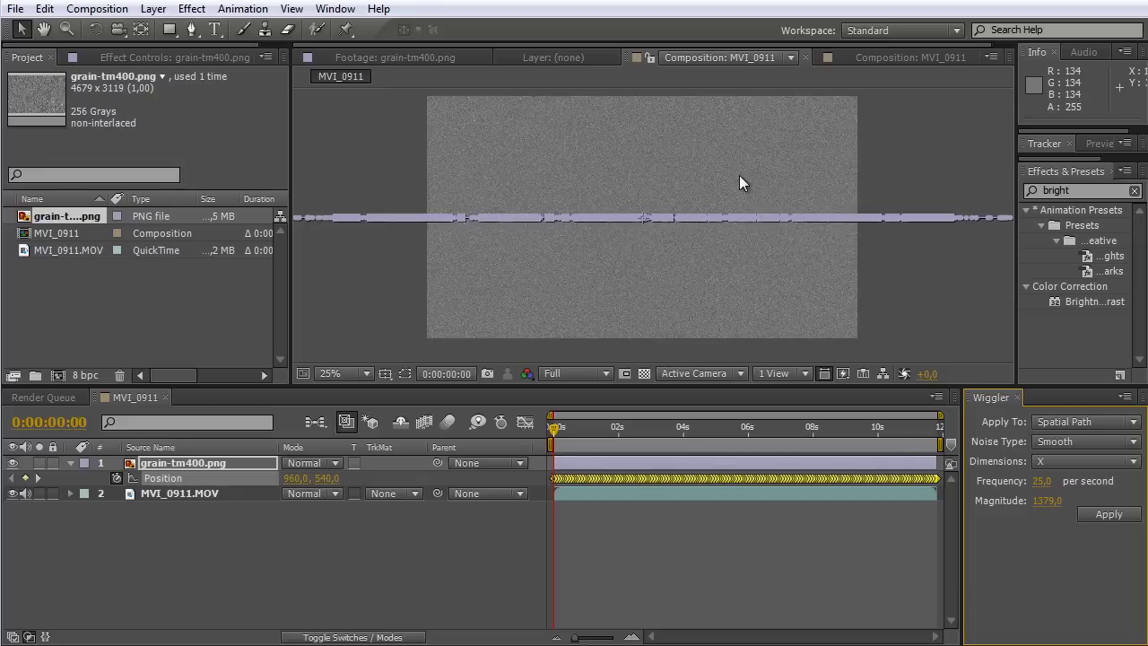
key("comma")
left_click_drag(575, 427, 652, 441)
Step: Preview the horizontal wiggle, return to the start and reselect all grain Position keyframes
left_click(472, 551)
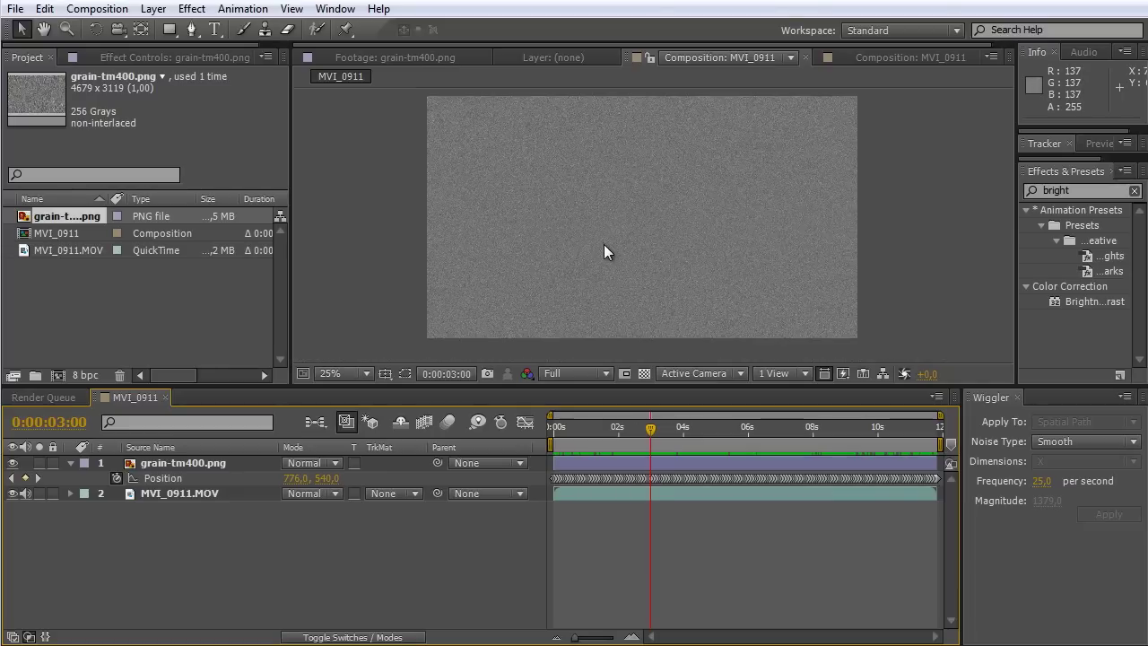
left_click_drag(649, 427, 794, 428)
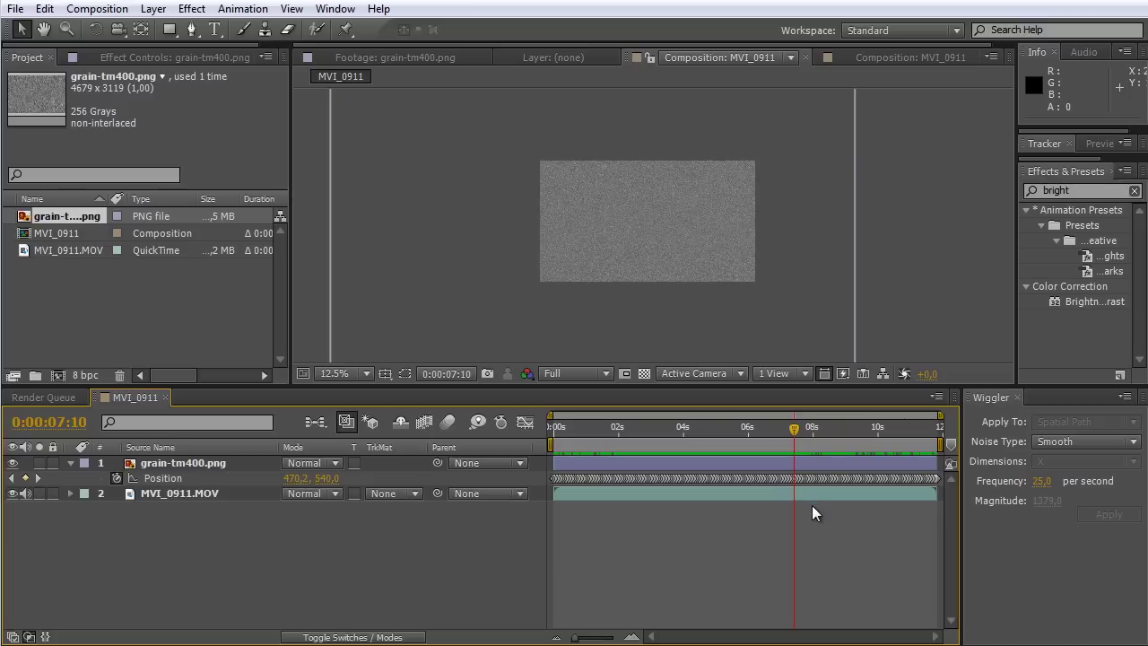
left_click_drag(795, 428, 358, 440)
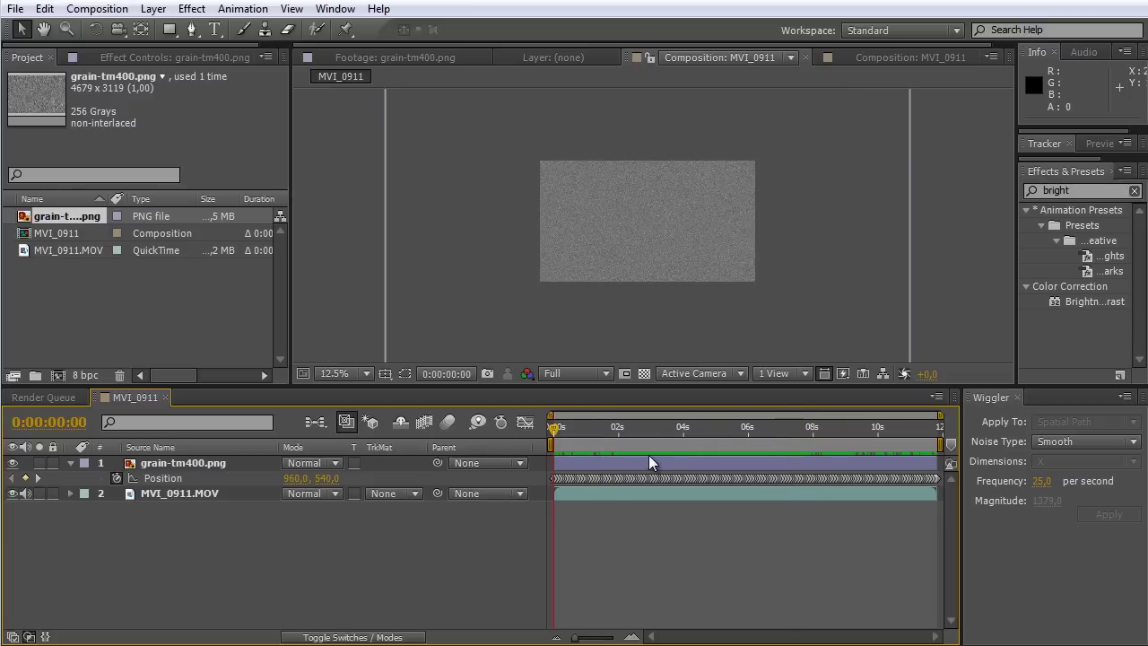
left_click(632, 481)
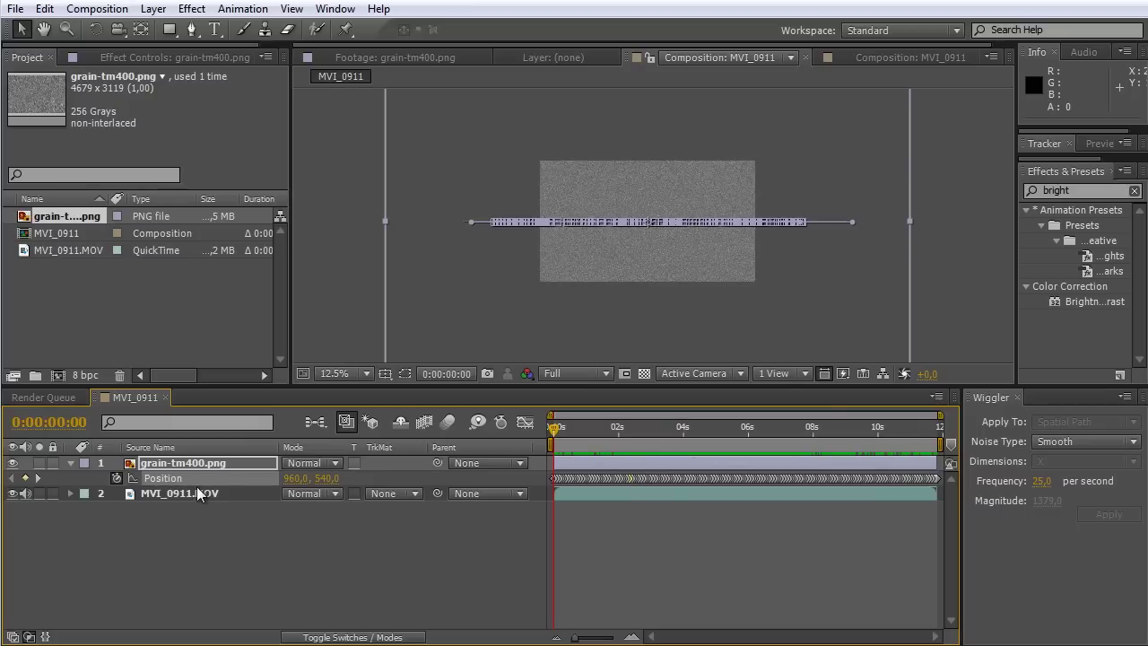
left_click(174, 479)
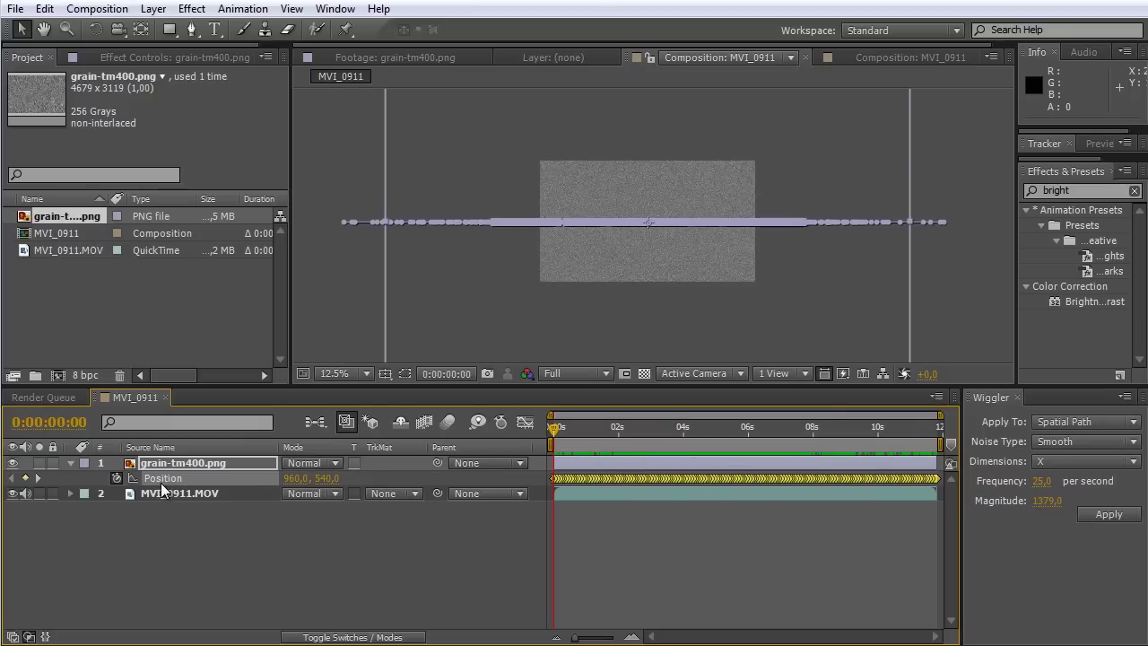
Step: Switch the Wiggler dimension from X to Y and launch Windows Calculator
left_click(1077, 461)
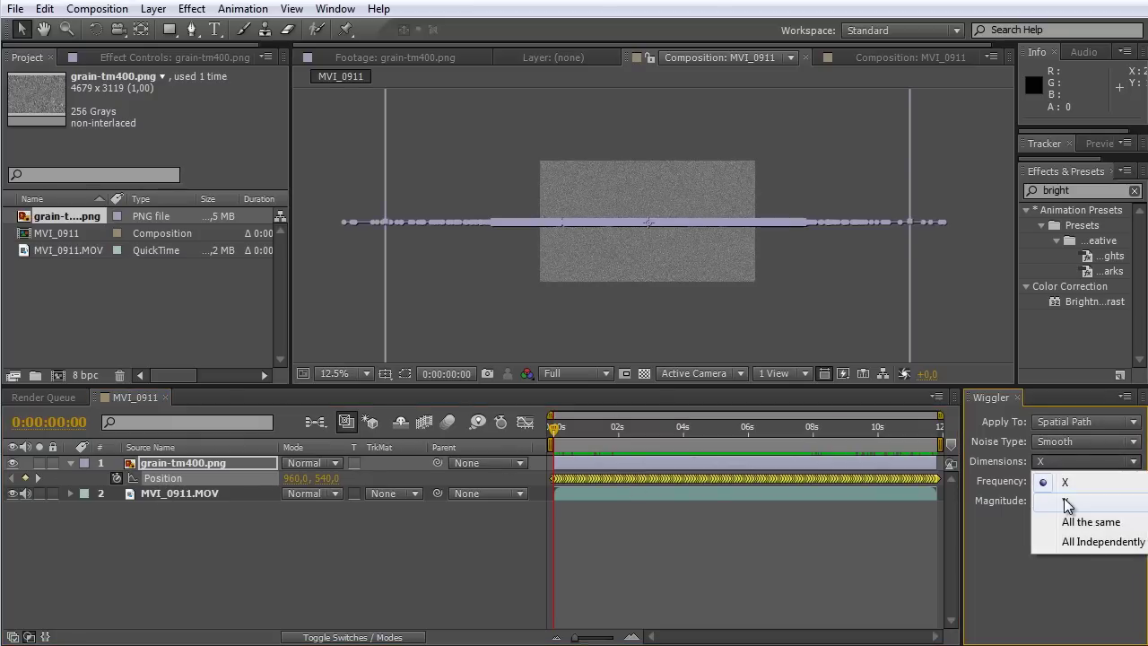
left_click(1080, 499)
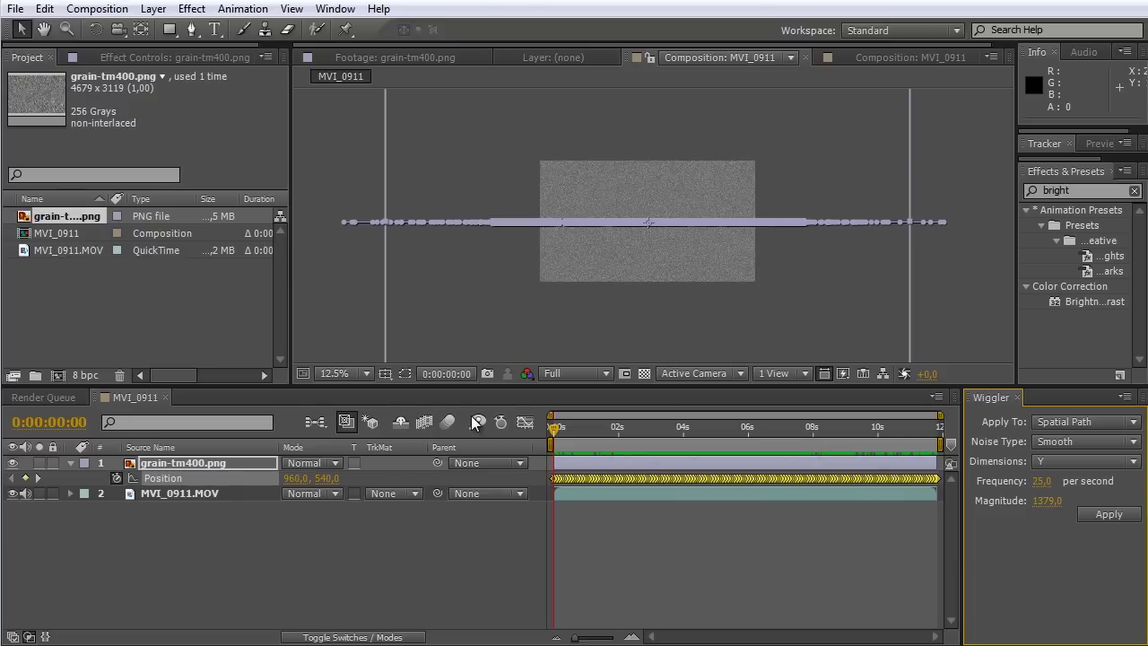
key("XF86Calculator")
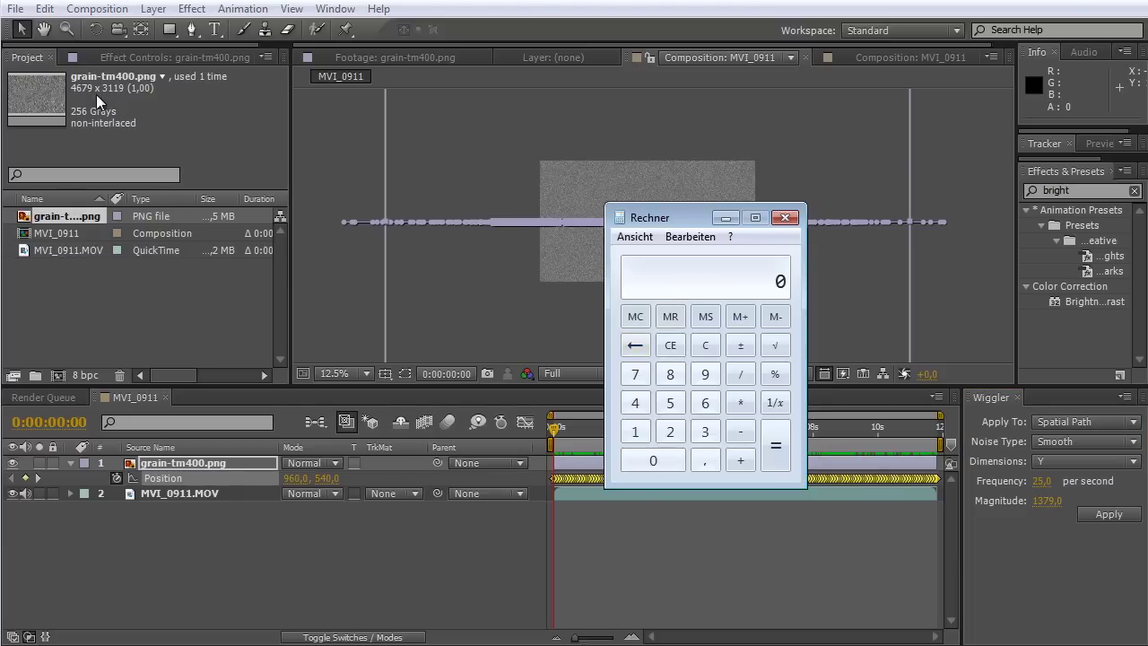
Step: Calculate (3119 − 1080) / 2 = 1019,5 in Calculator, then close it
type("3")
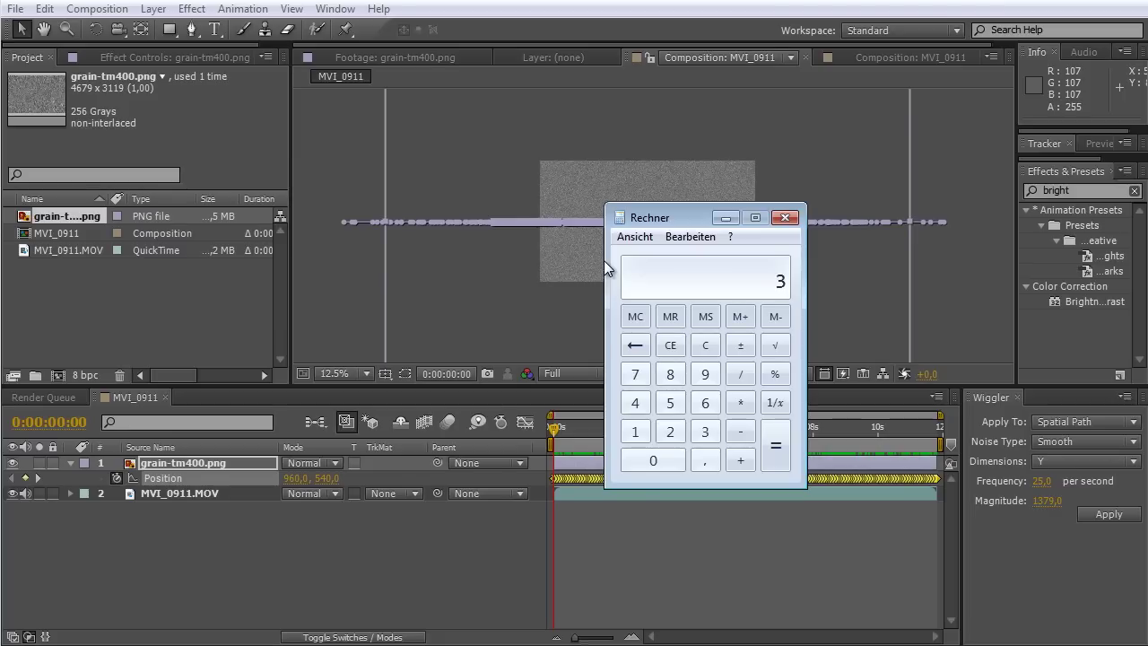
type("119")
key("minus")
type("1080")
left_click(776, 446)
key("slash")
type("2")
key("Return")
left_click(784, 218)
Step: Apply a Y wiggle of magnitude 1019 to the grain Position, then deselect and zoom the viewer
left_click(1051, 501)
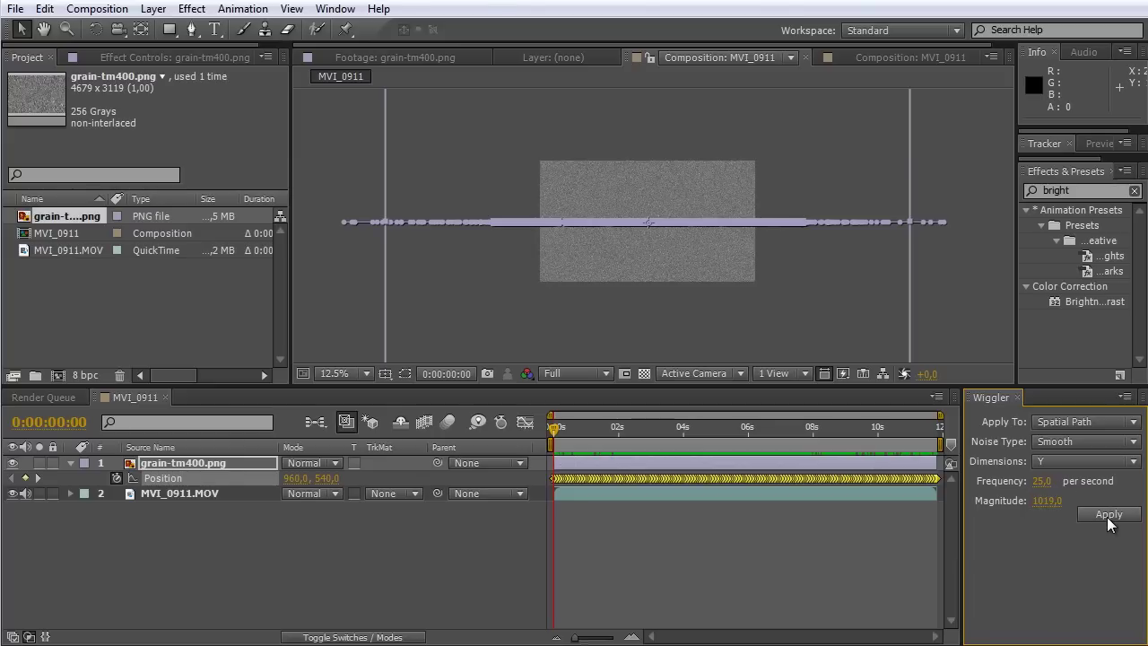
left_click(1109, 516)
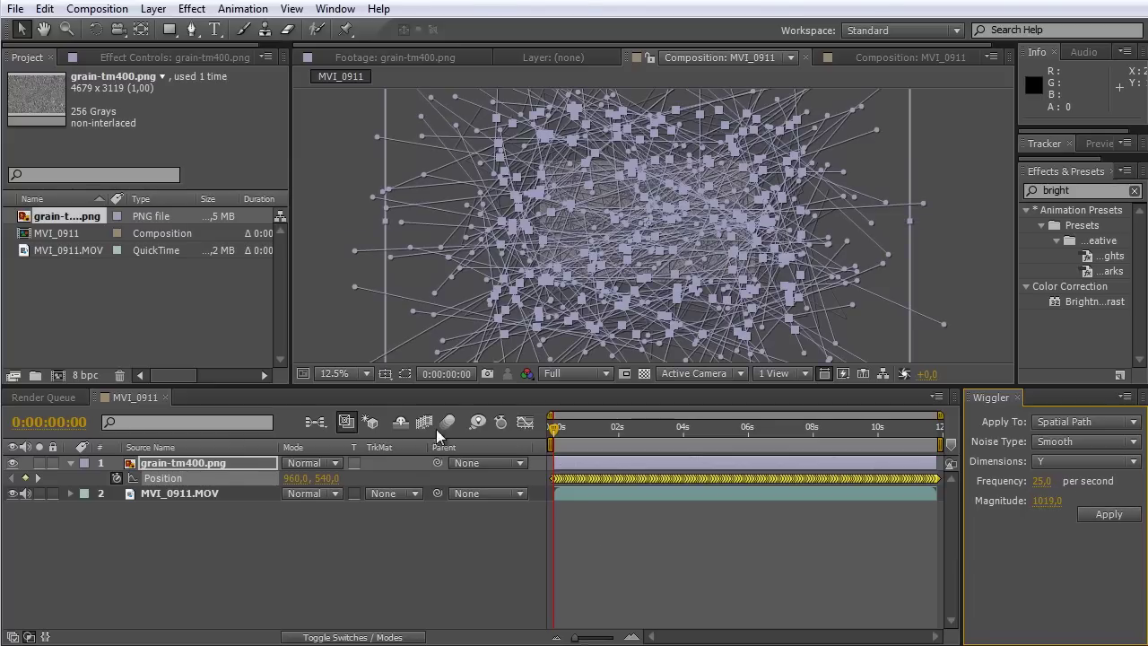
left_click(521, 517)
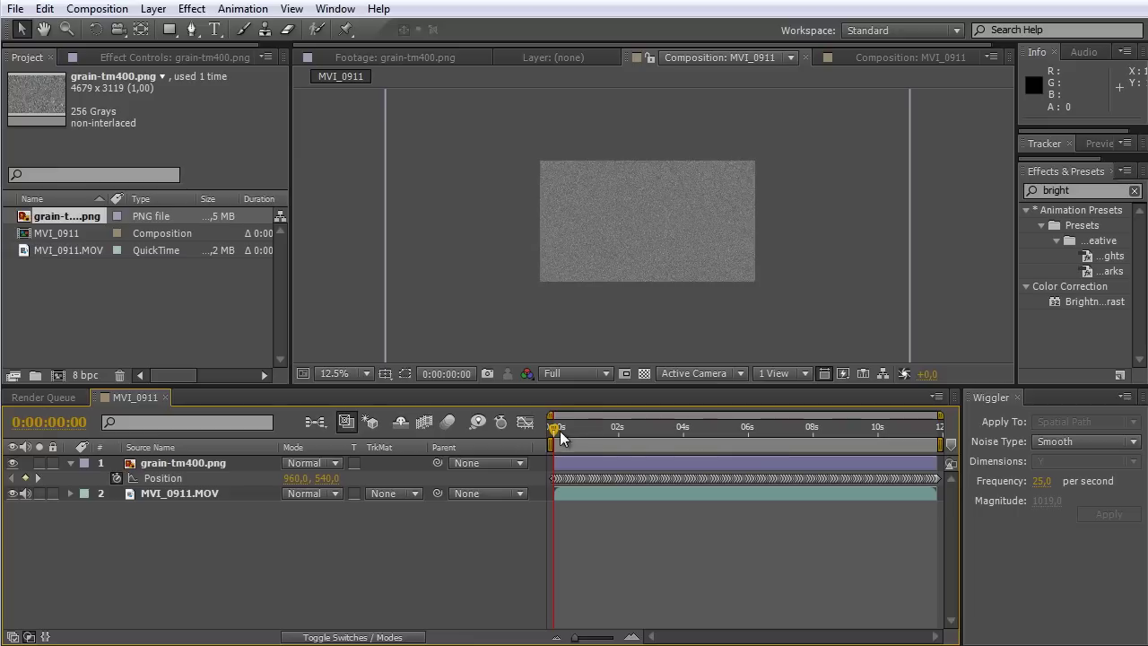
left_click_drag(560, 431, 722, 431)
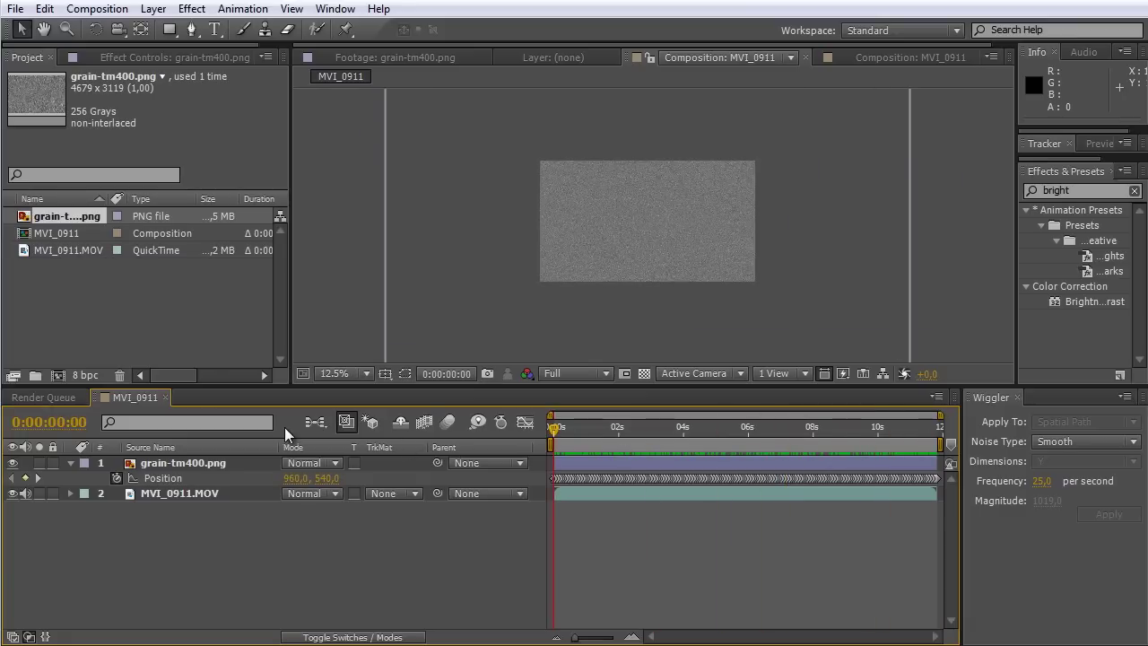
scroll(780, 213, "up", 1)
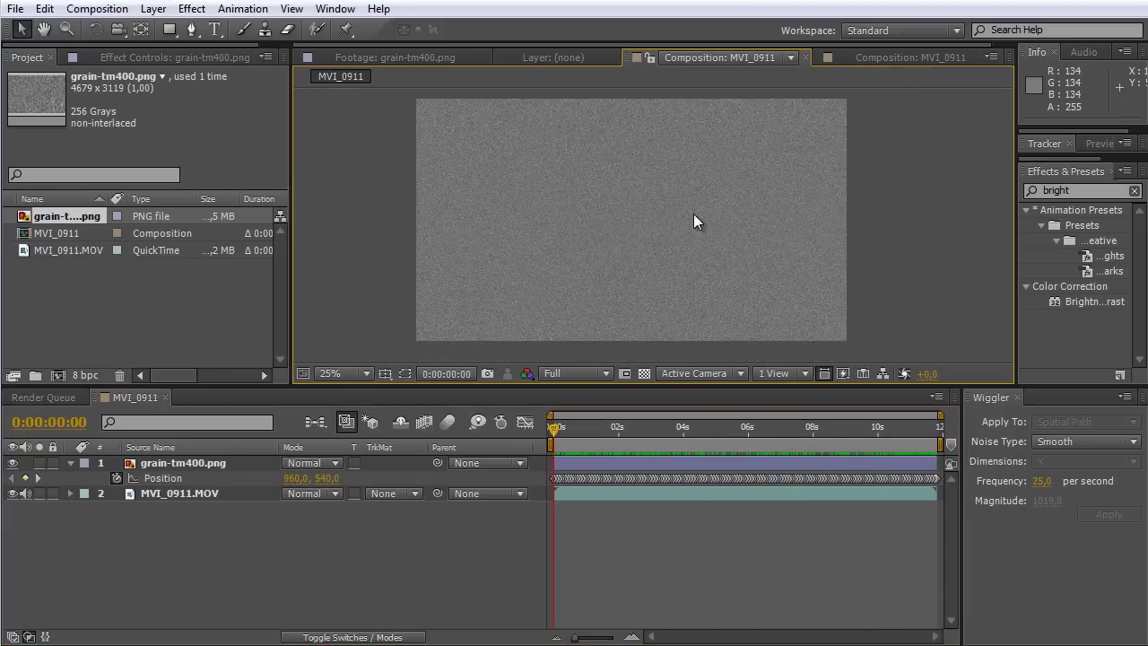
scroll(695, 215, "up", 1)
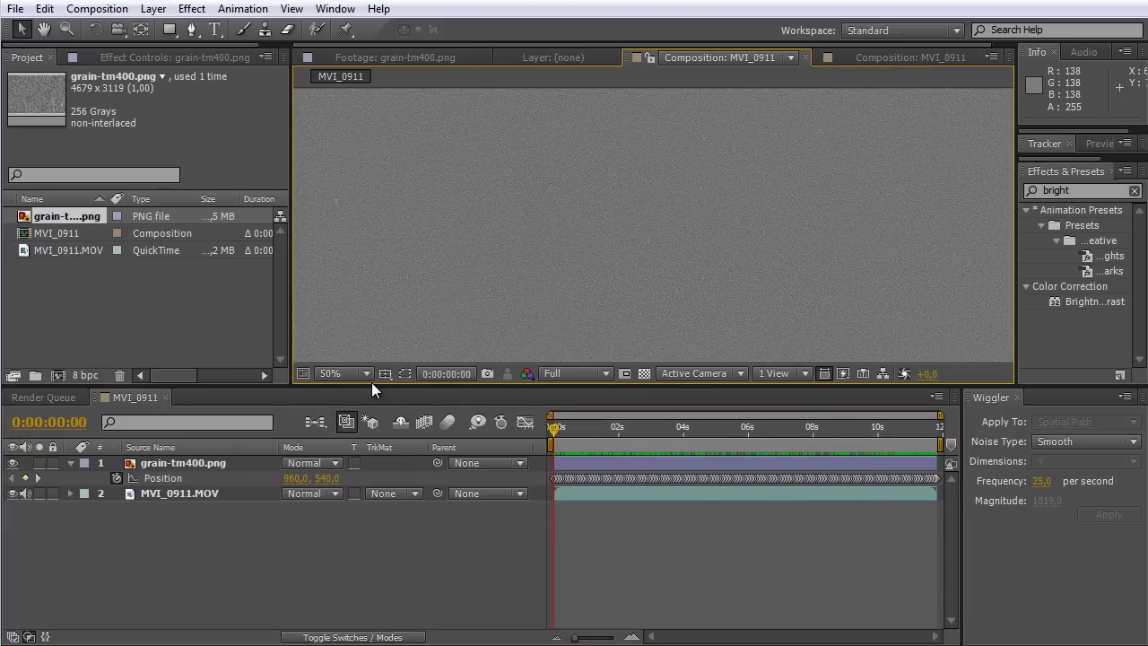
Step: Set the grain-tm400.png layer's blending mode to Overlay
left_click_drag(372, 389, 364, 495)
left_click(314, 570)
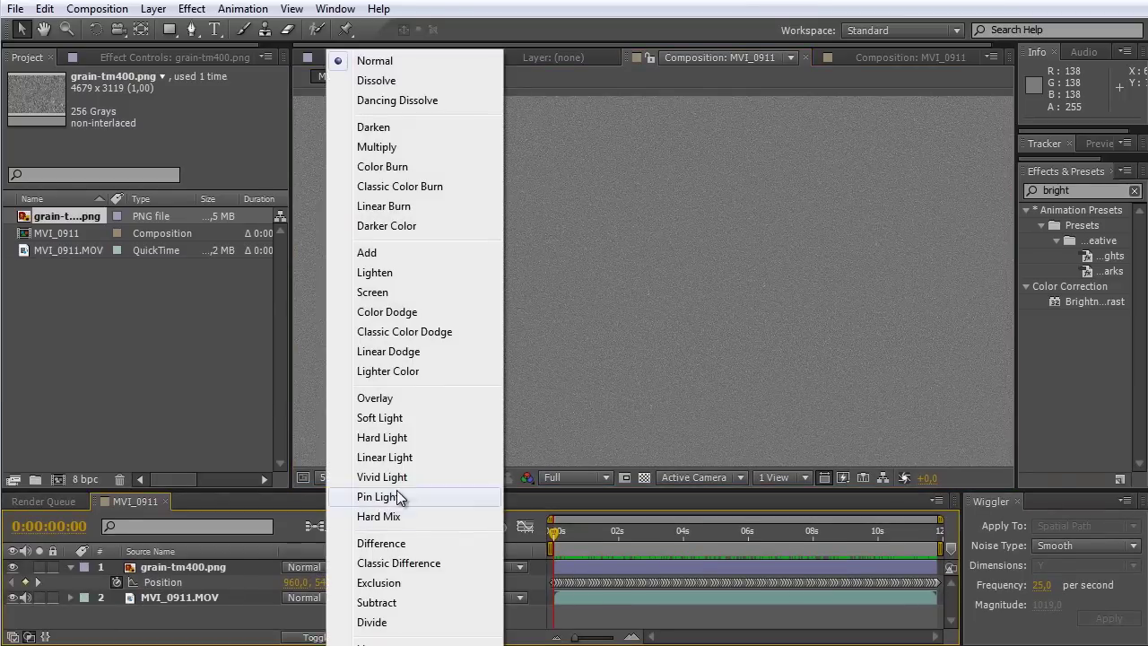
left_click(409, 400)
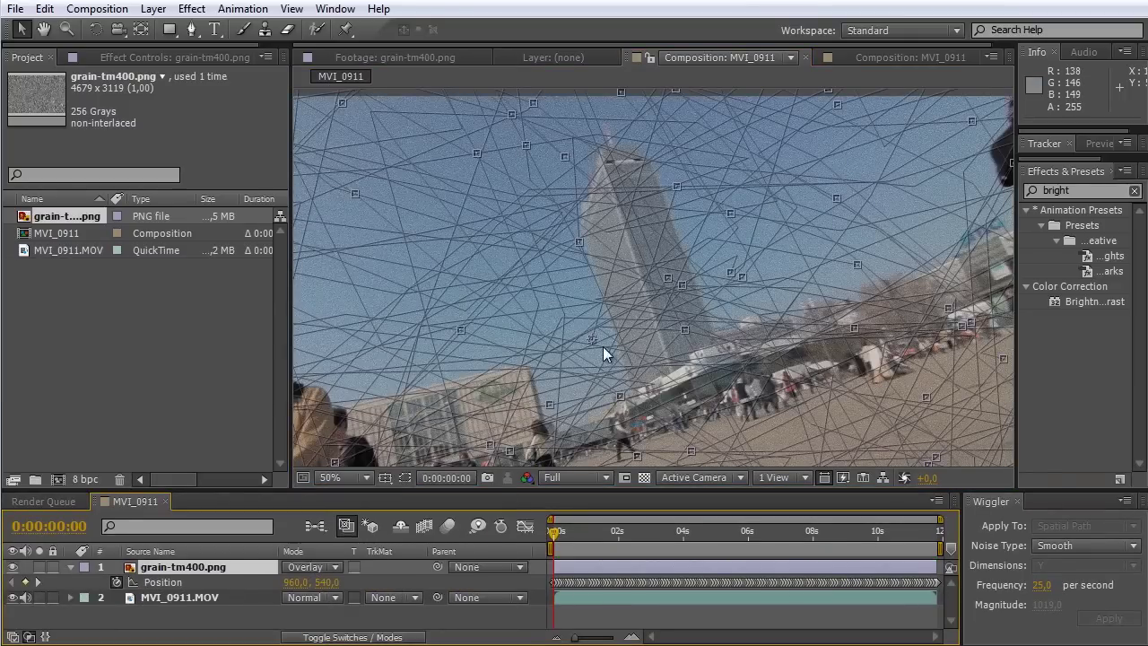
left_click(175, 623)
Step: Collapse the grain layer, view the composition at 100% and scrub toward 0:00:05:24
left_click(72, 569)
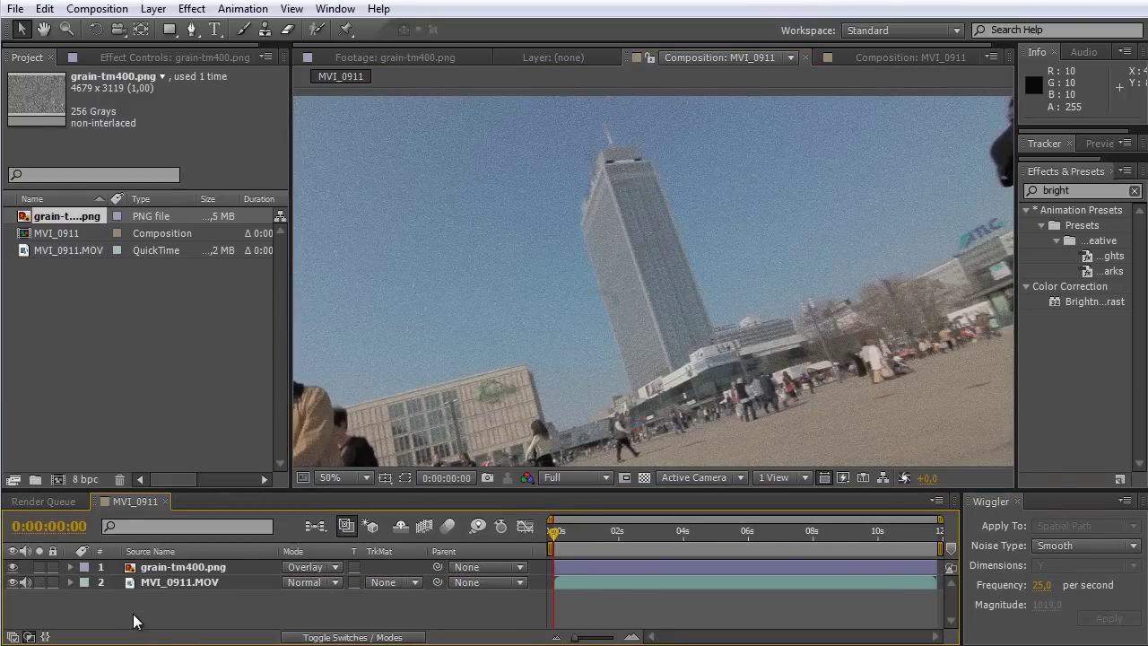
key("period")
key("period")
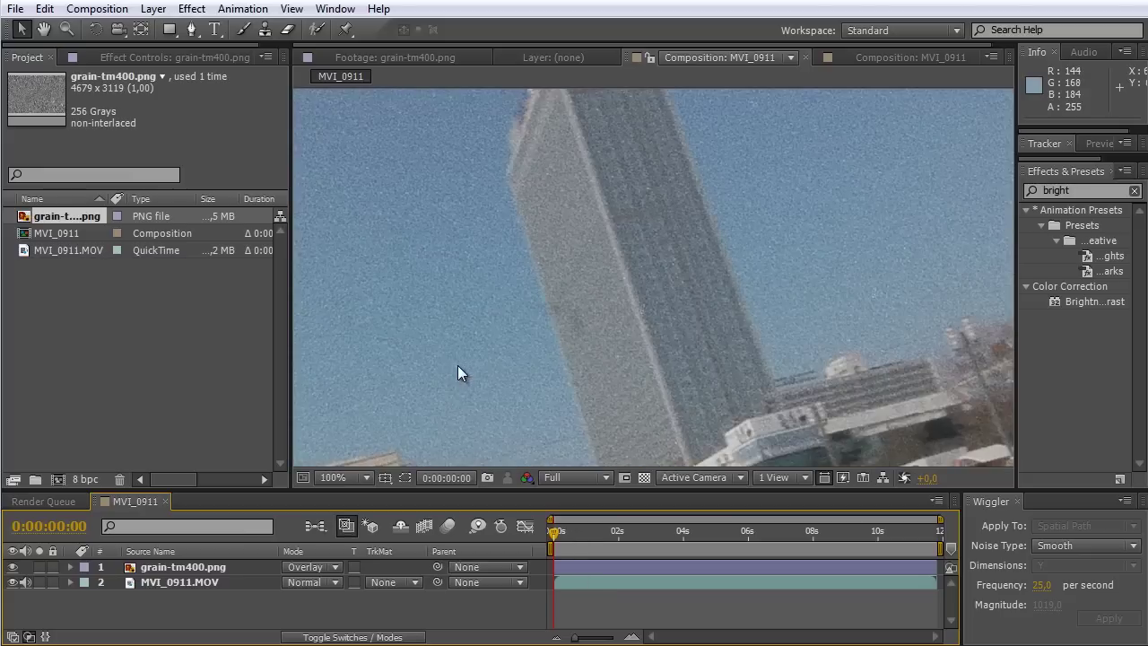
left_click_drag(461, 374, 667, 185)
left_click_drag(346, 310, 729, 191)
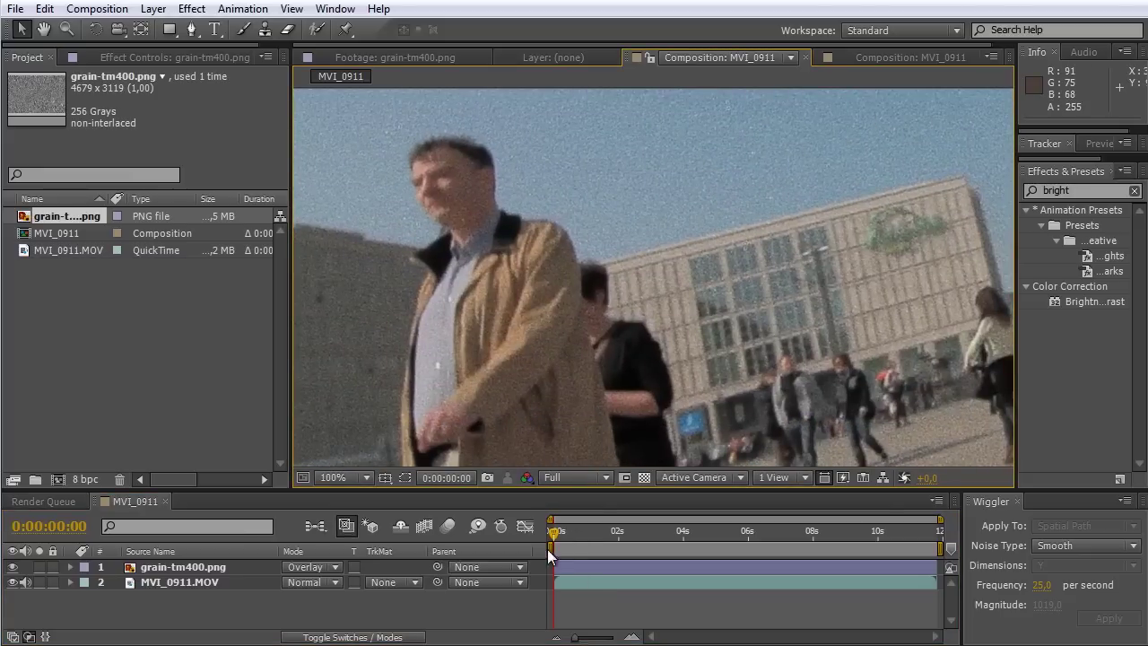
left_click(592, 530)
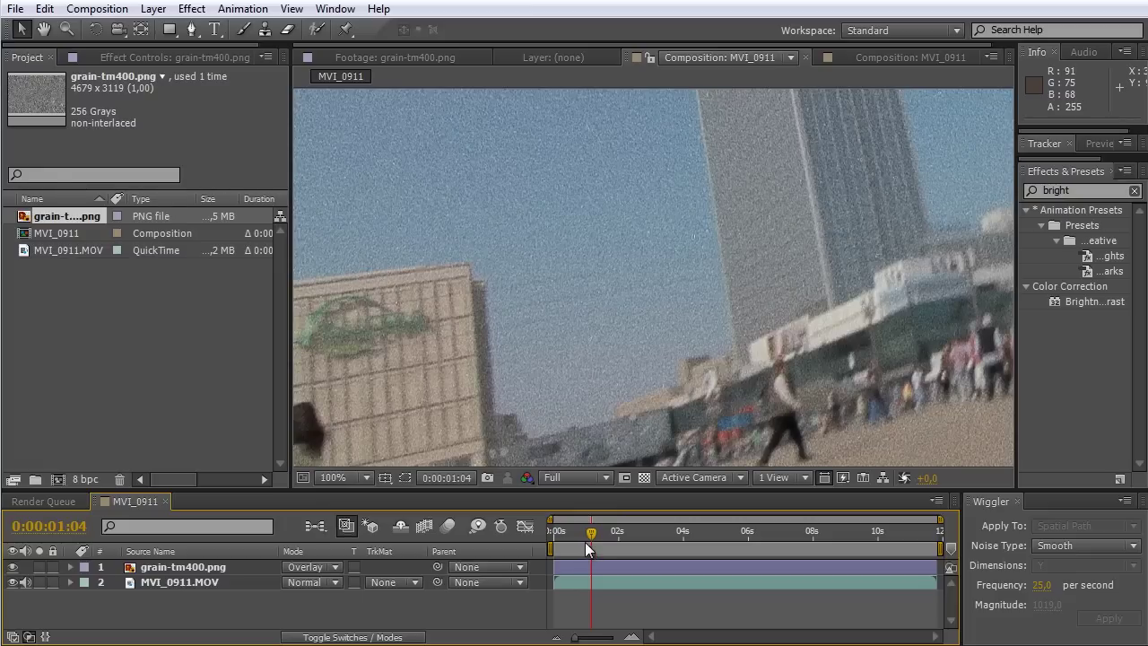
left_click_drag(598, 536, 747, 543)
Step: Widen the composition preview by moving the Project panel divider left, then recentre the image
scroll(754, 307, "down", 2)
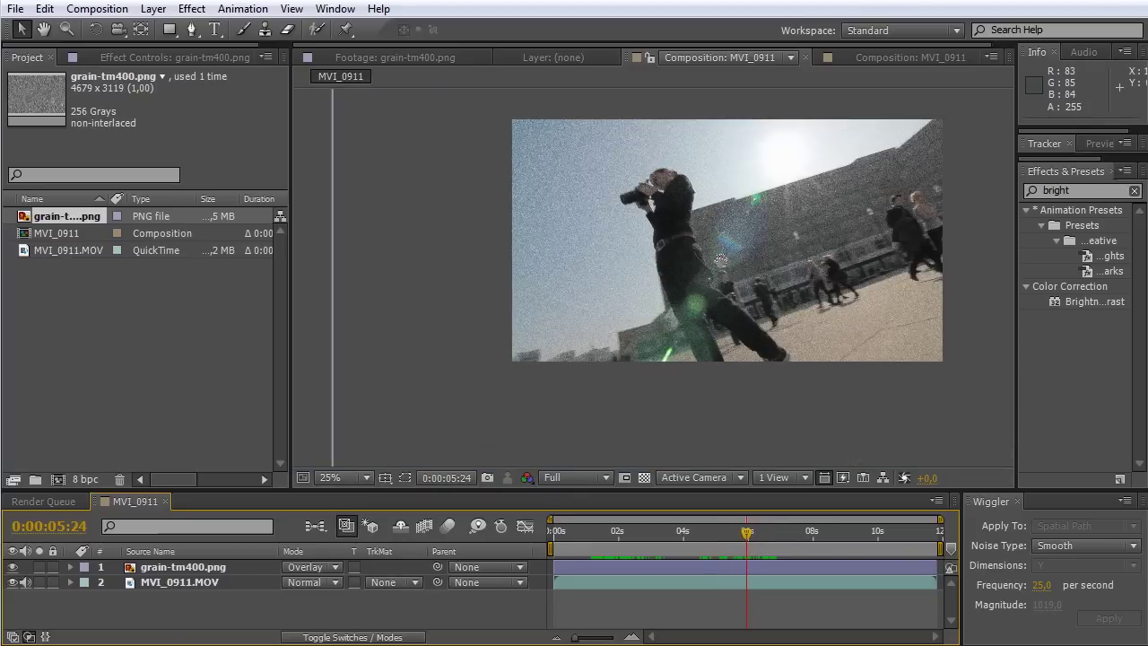
scroll(659, 282, "up", 1)
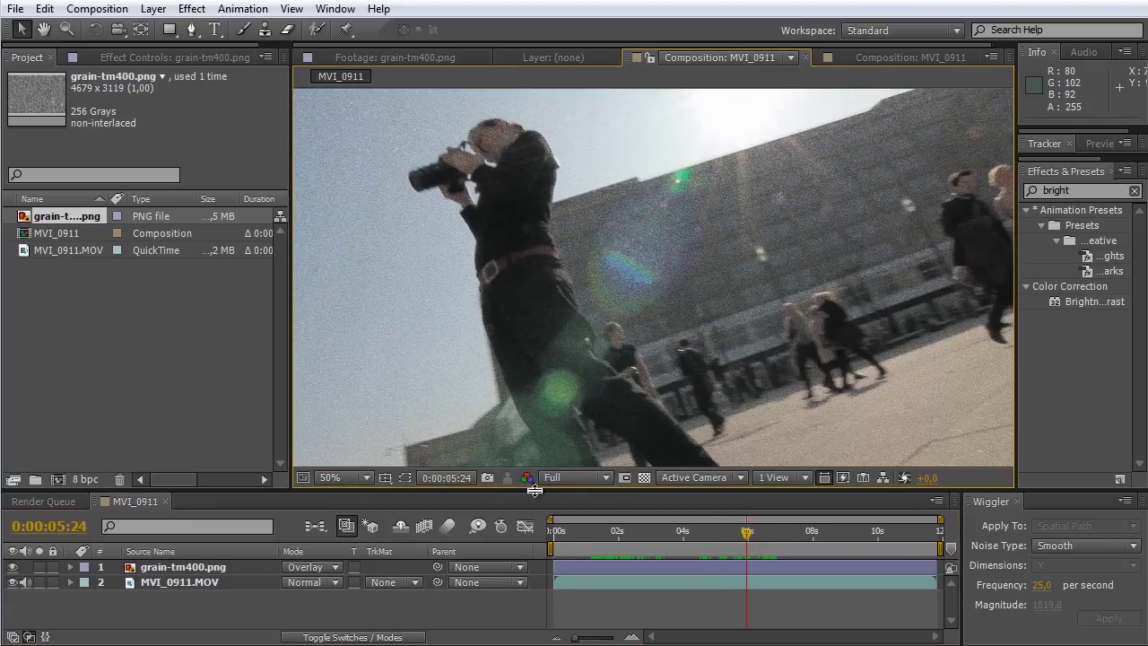
mouse_move(535, 489)
left_mouse_down()
mouse_move(535, 561)
mouse_move(534, 505)
left_mouse_up()
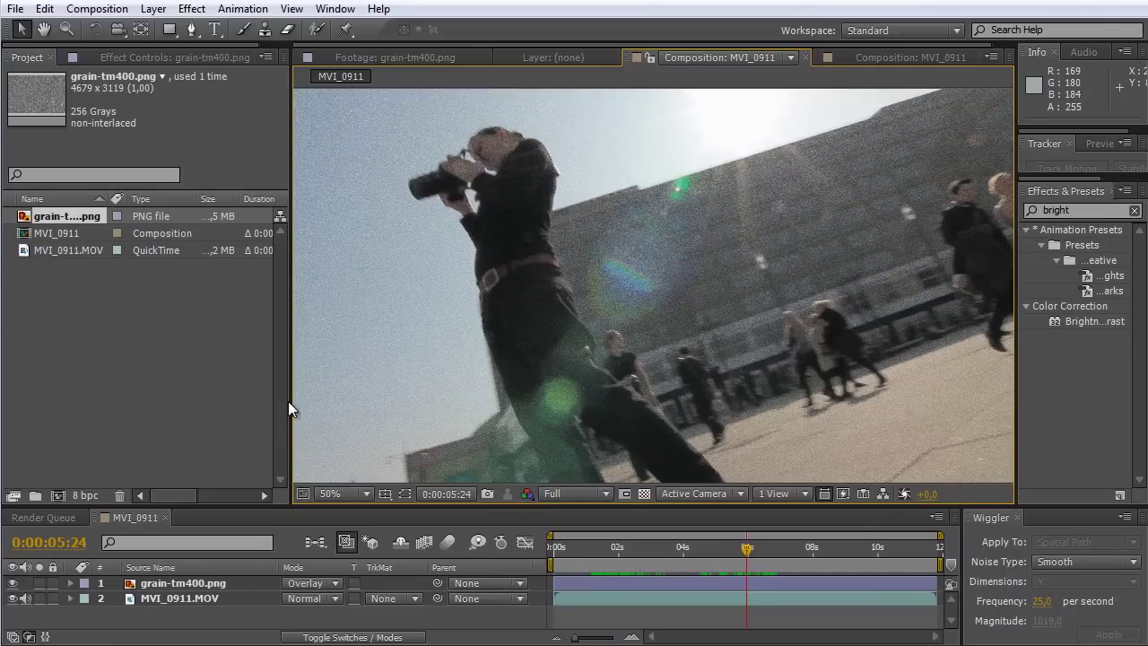
left_click_drag(290, 398, 126, 398)
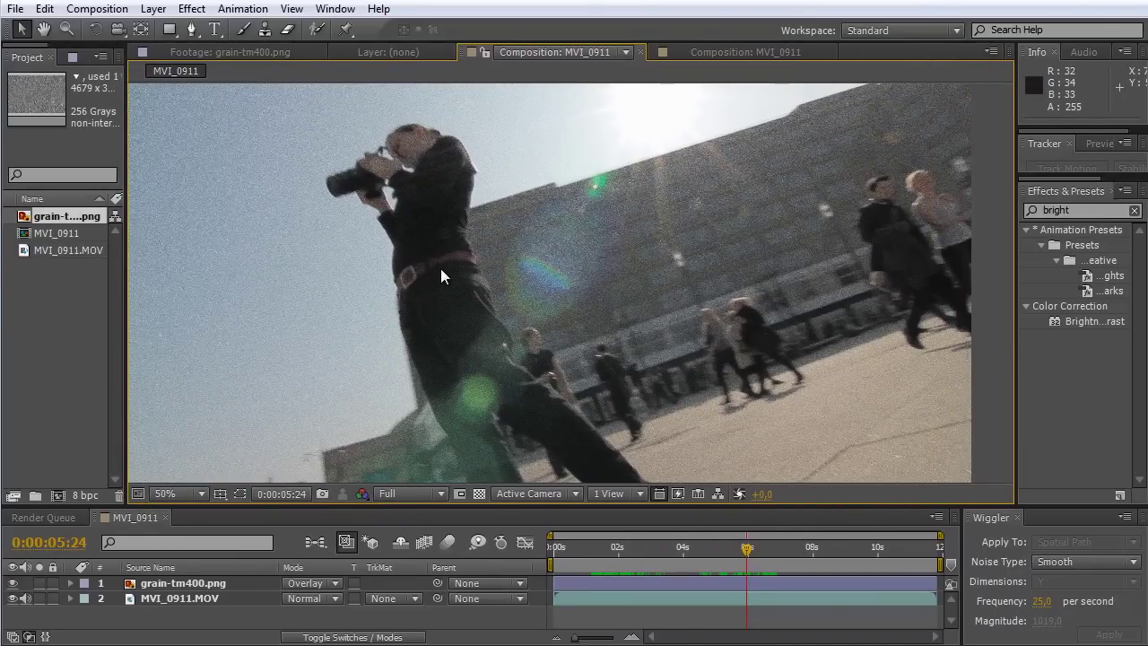
left_click_drag(451, 280, 500, 294)
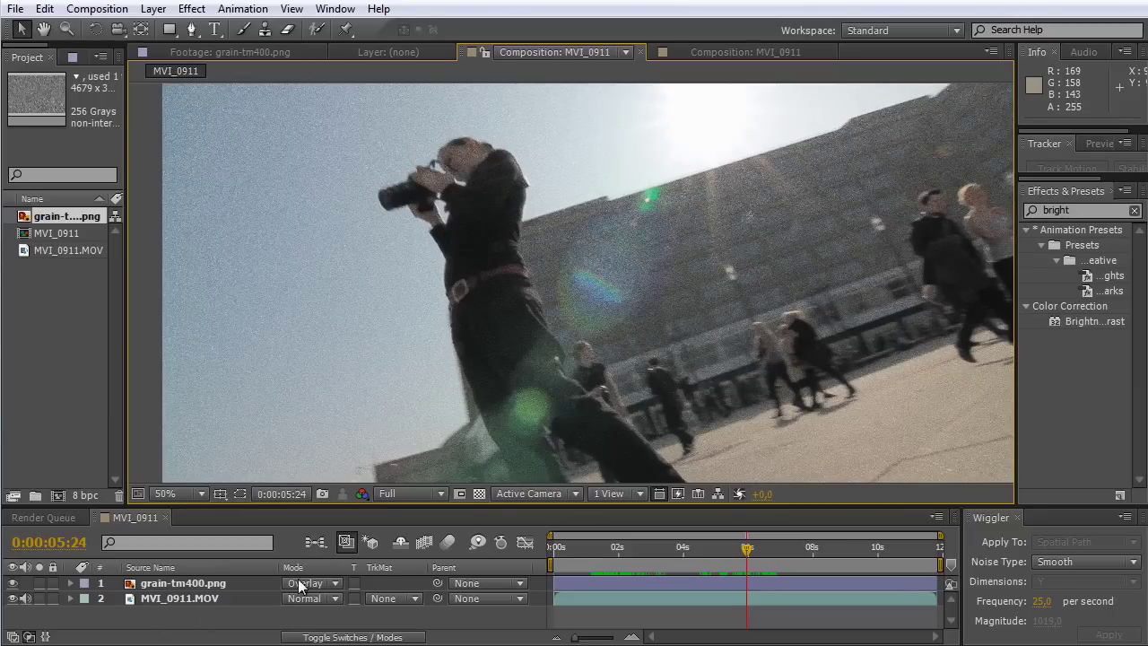
left_click(201, 590)
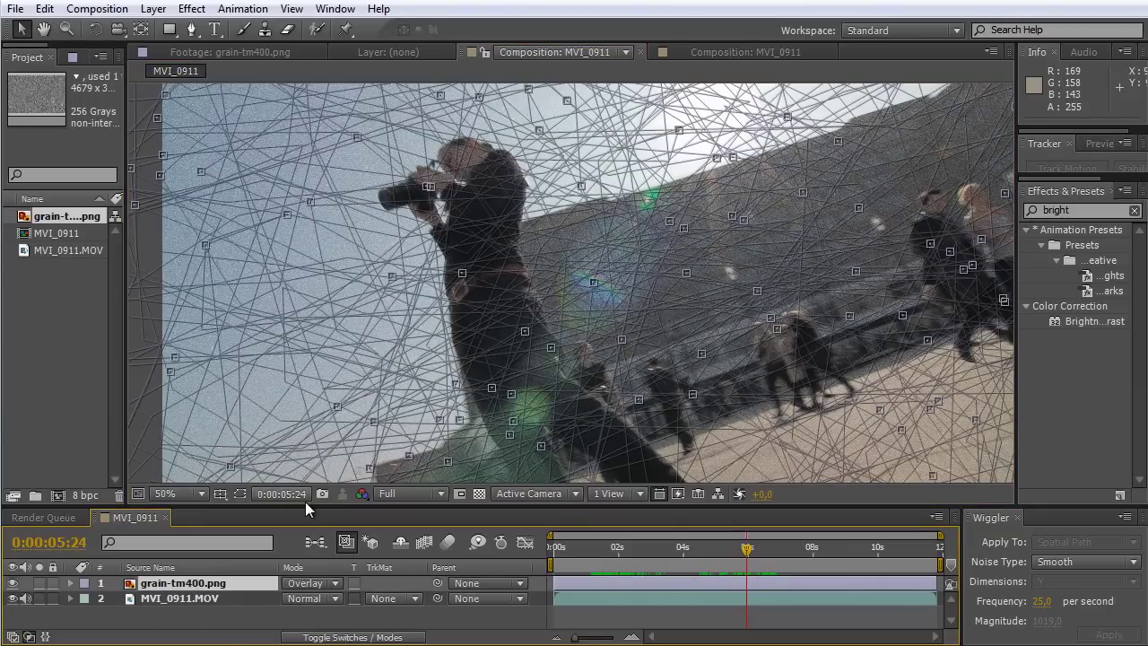
left_click(230, 622)
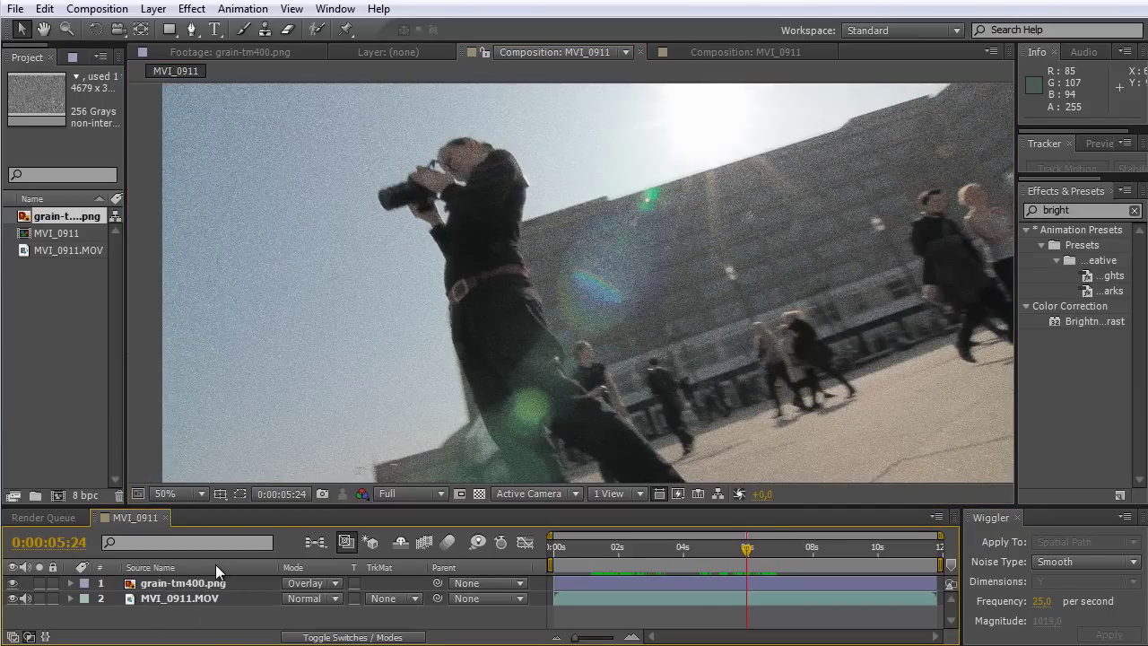
left_click_drag(608, 274, 586, 248)
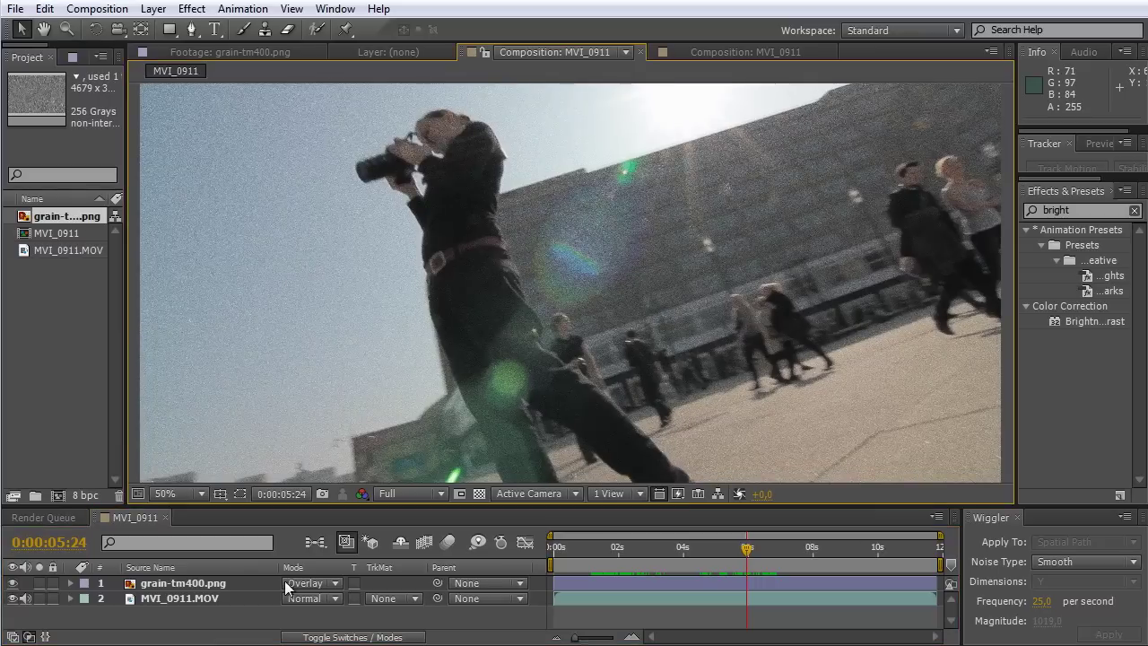
Step: Lower the grain-tm400.png layer's Opacity to about 53% as a test
left_click(176, 586)
key("t")
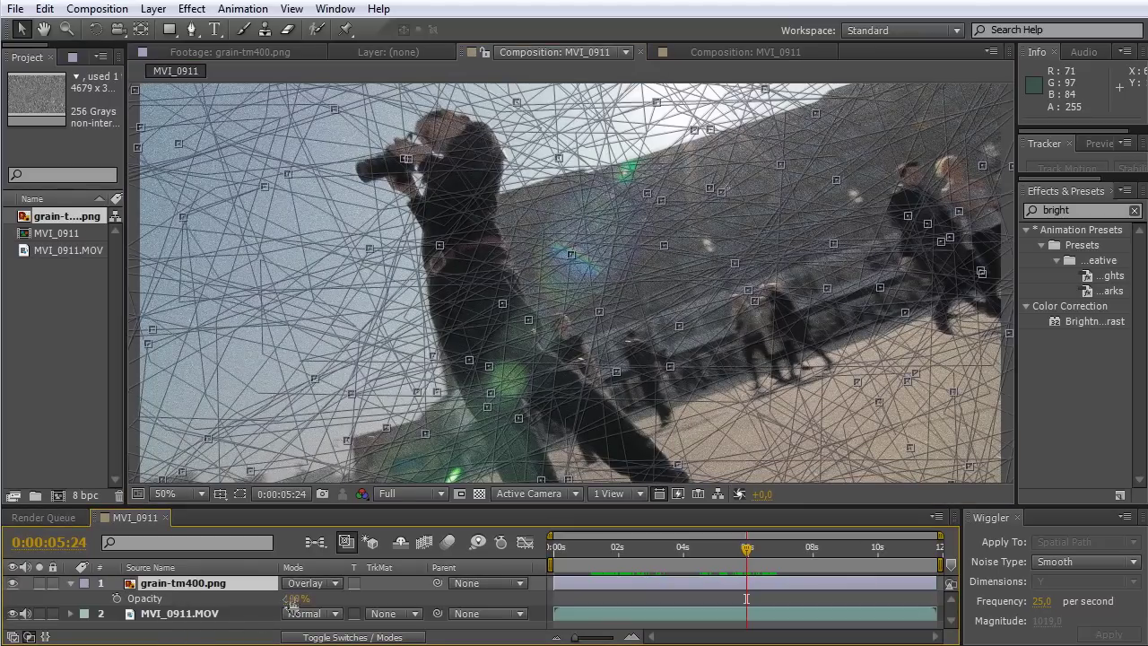
mouse_move(293, 599)
left_mouse_down()
mouse_move(254, 599)
mouse_move(289, 599)
left_mouse_up()
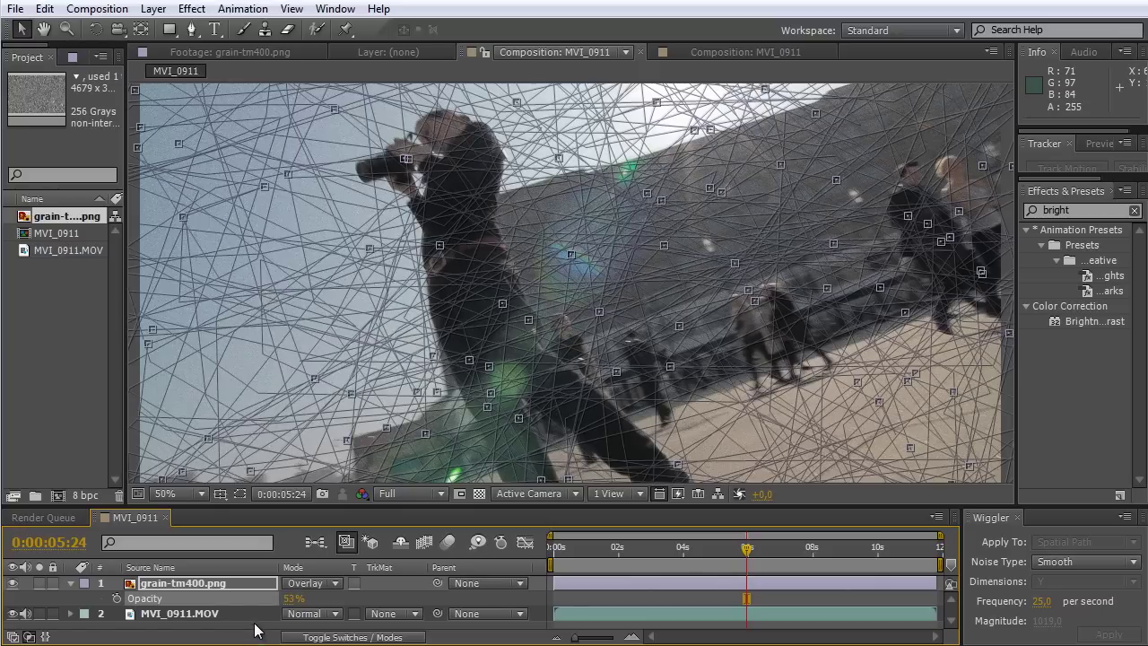
left_click(255, 629)
Step: Scrub the footage around six seconds to preview, then restore grain Opacity to 100%
left_click(757, 554)
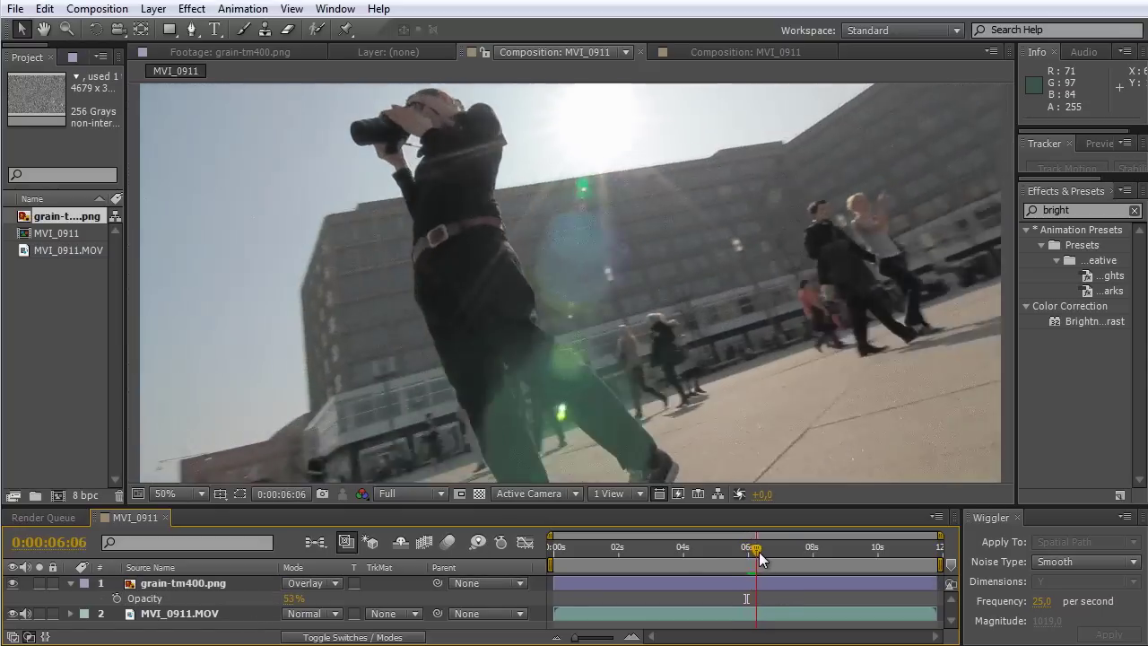
mouse_move(758, 558)
left_mouse_down()
mouse_move(818, 560)
mouse_move(746, 560)
left_mouse_up()
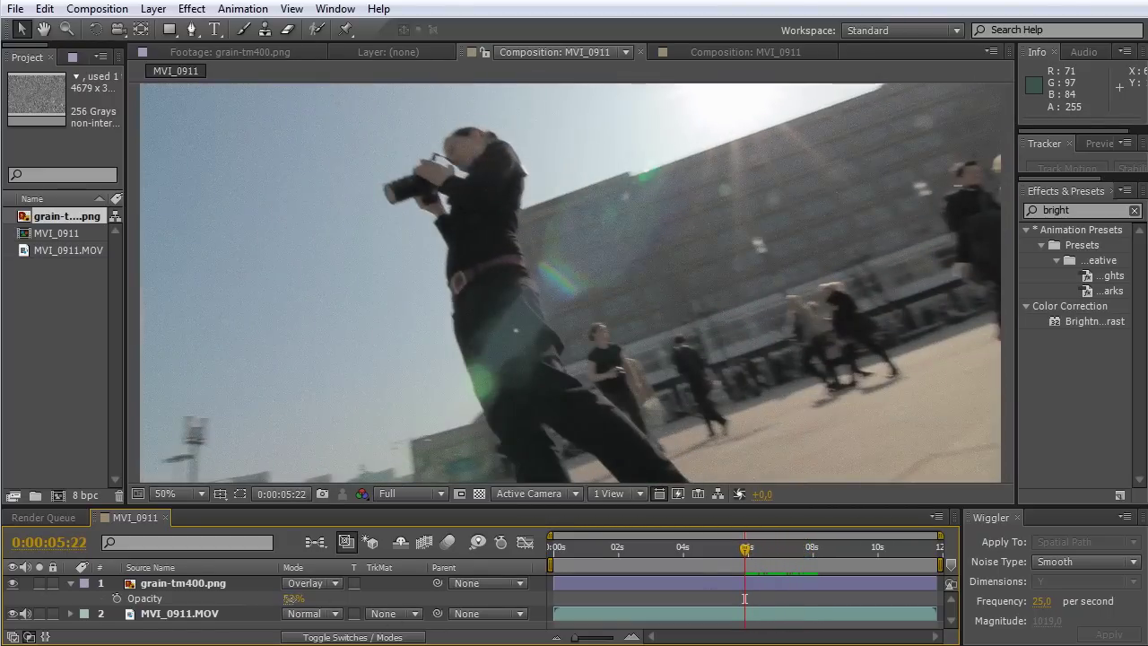
left_click_drag(294, 598, 308, 598)
left_click(254, 631)
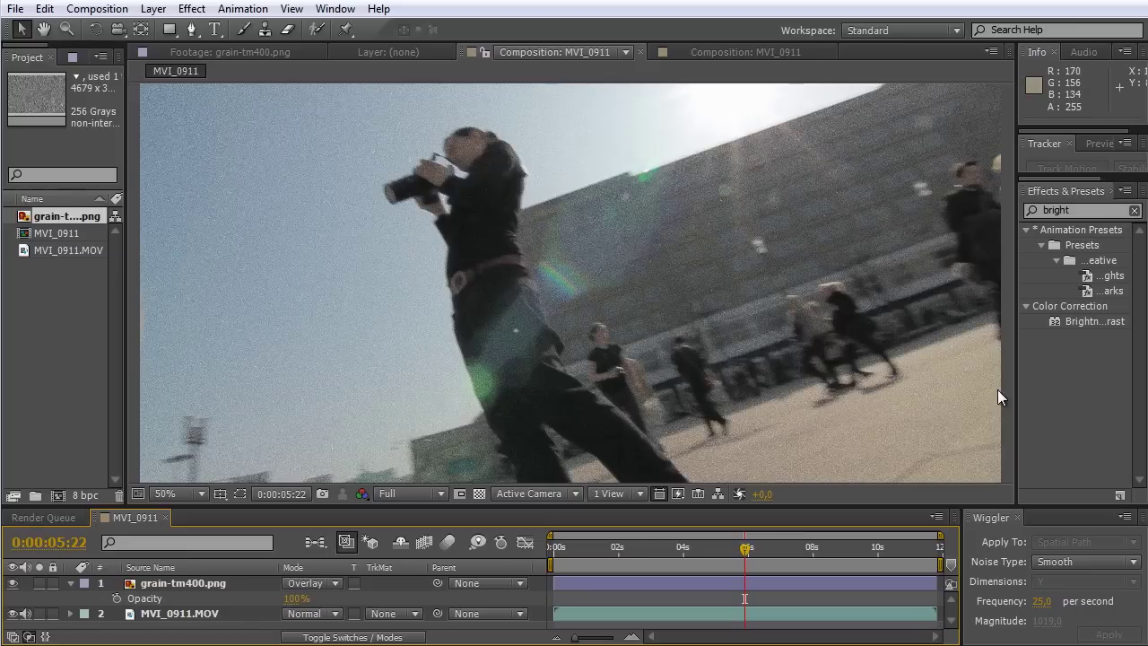
Step: Drop Brightness & Contrast from Effects & Presets onto grain-tm400.png and enlarge the timeline
left_click_drag(1068, 325, 170, 588)
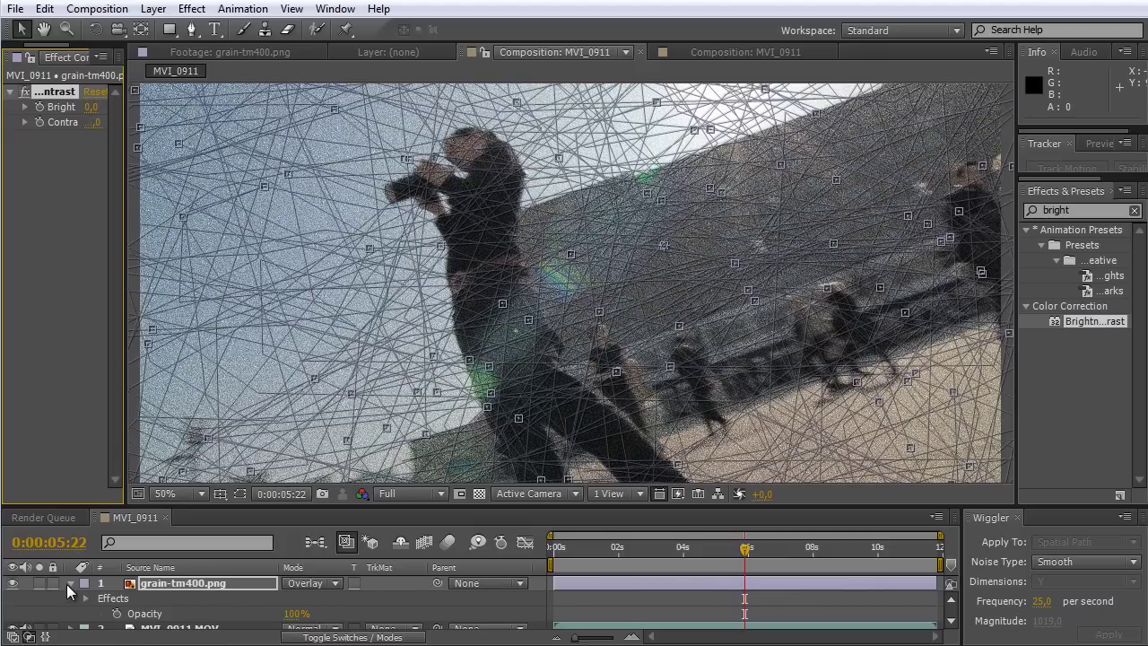
left_click(69, 585)
left_click(142, 623)
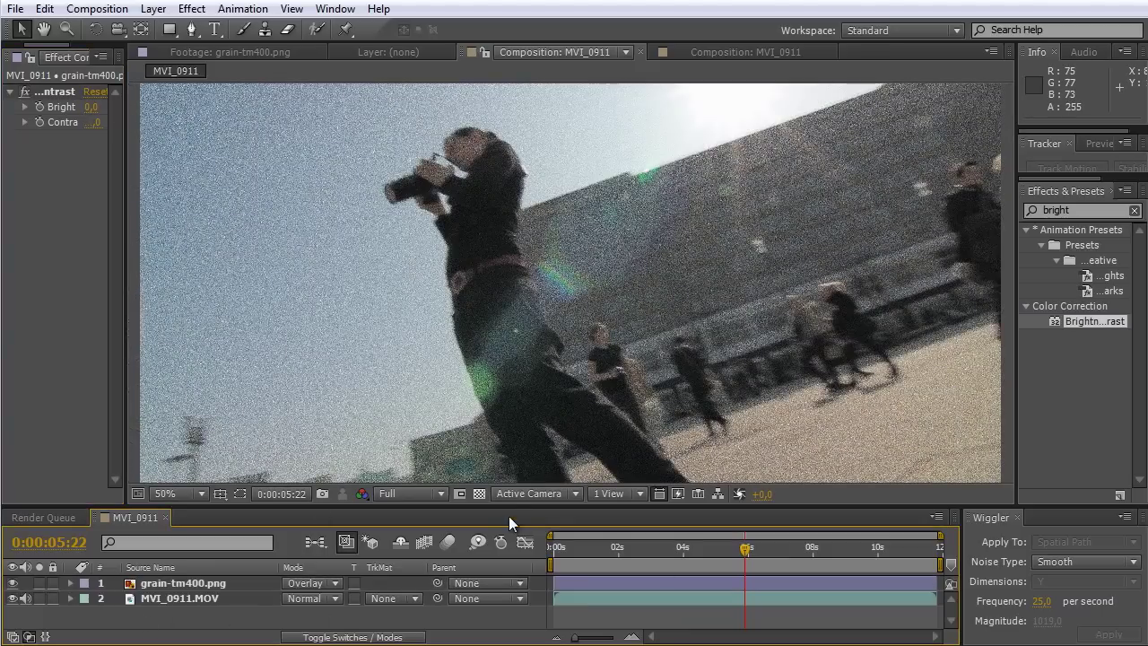
left_click_drag(538, 508, 540, 450)
left_click(194, 520)
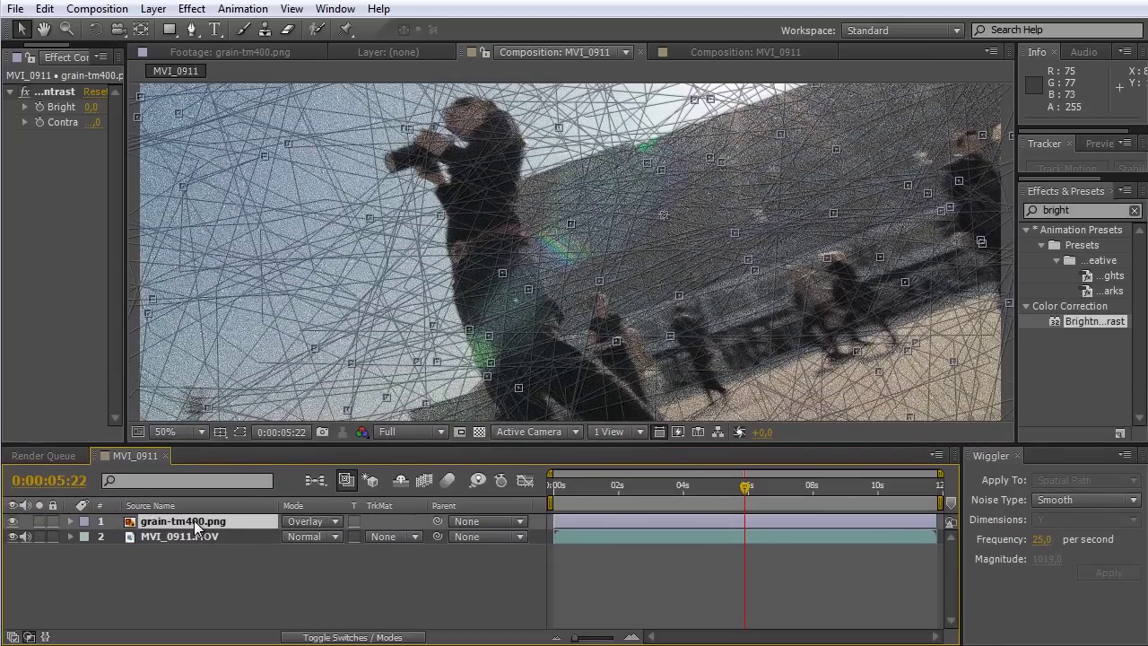
Step: Reveal the grain layer's Opacity, scrub through the footage, and zoom the preview to 25%
key("t")
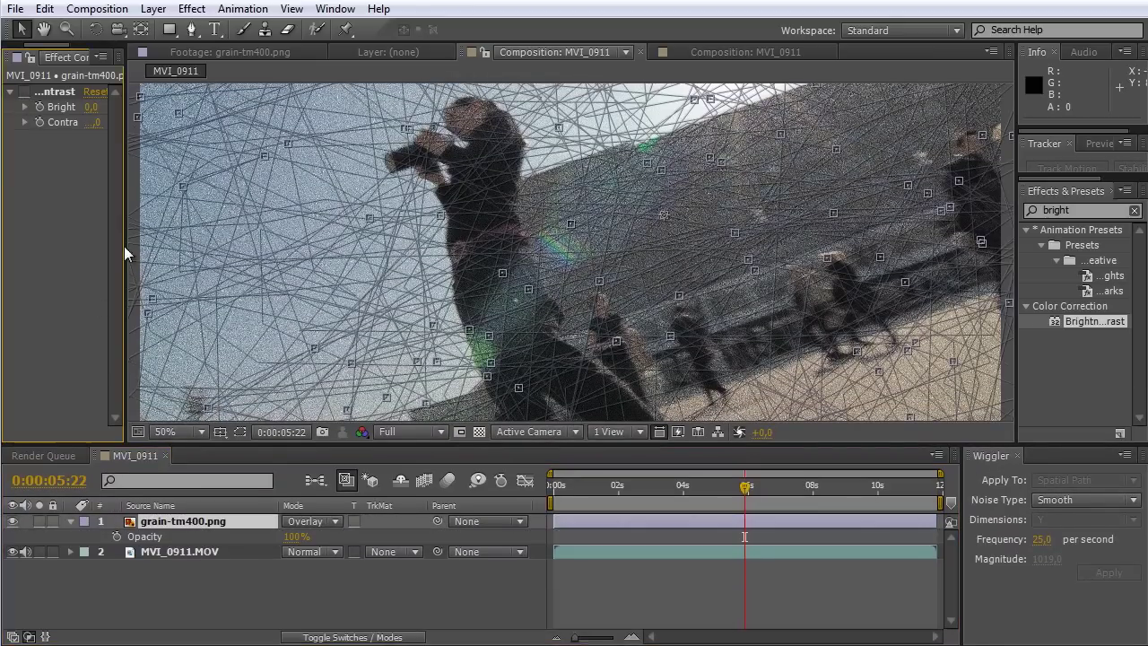
left_click(422, 607)
left_click_drag(748, 500, 794, 499)
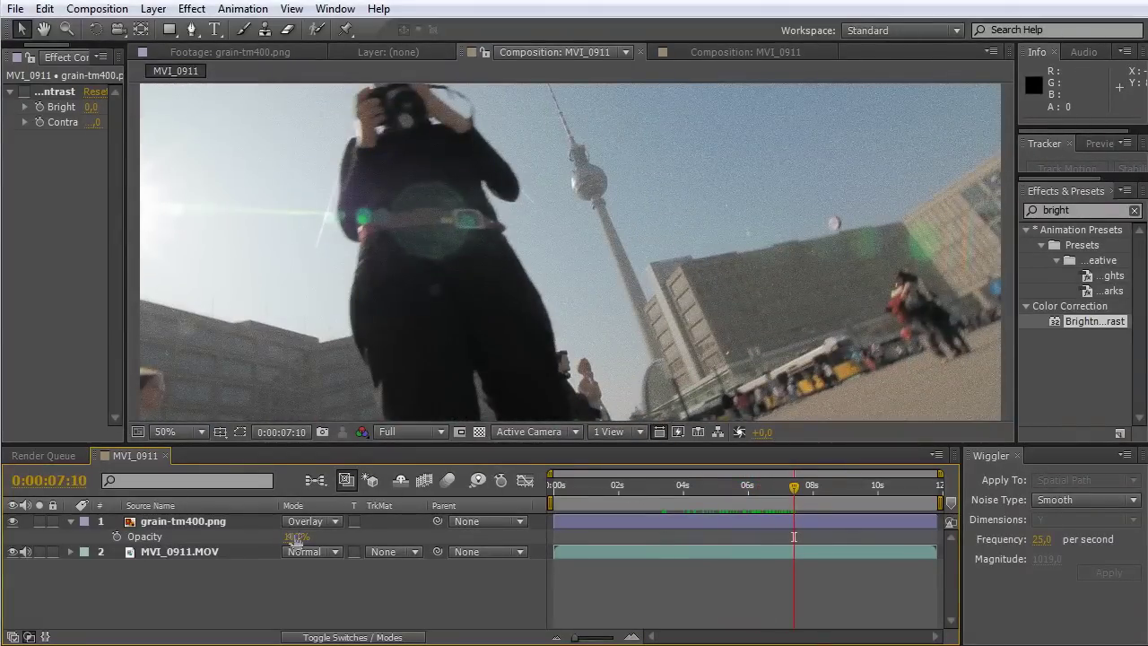
key("comma")
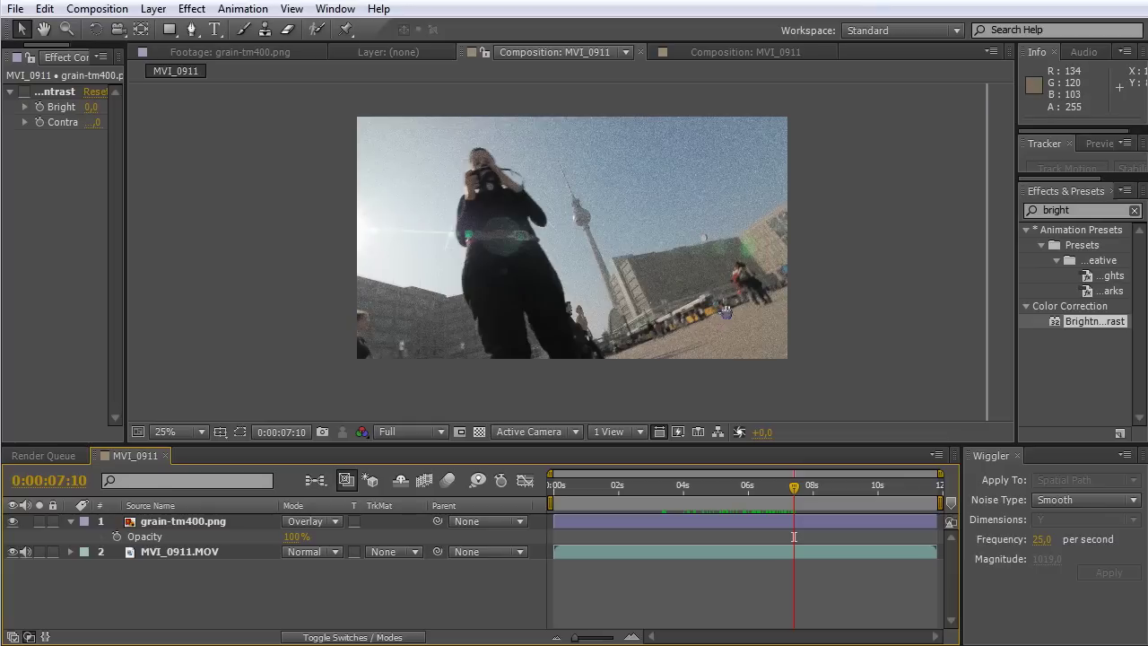
scroll(703, 308, "up", 1)
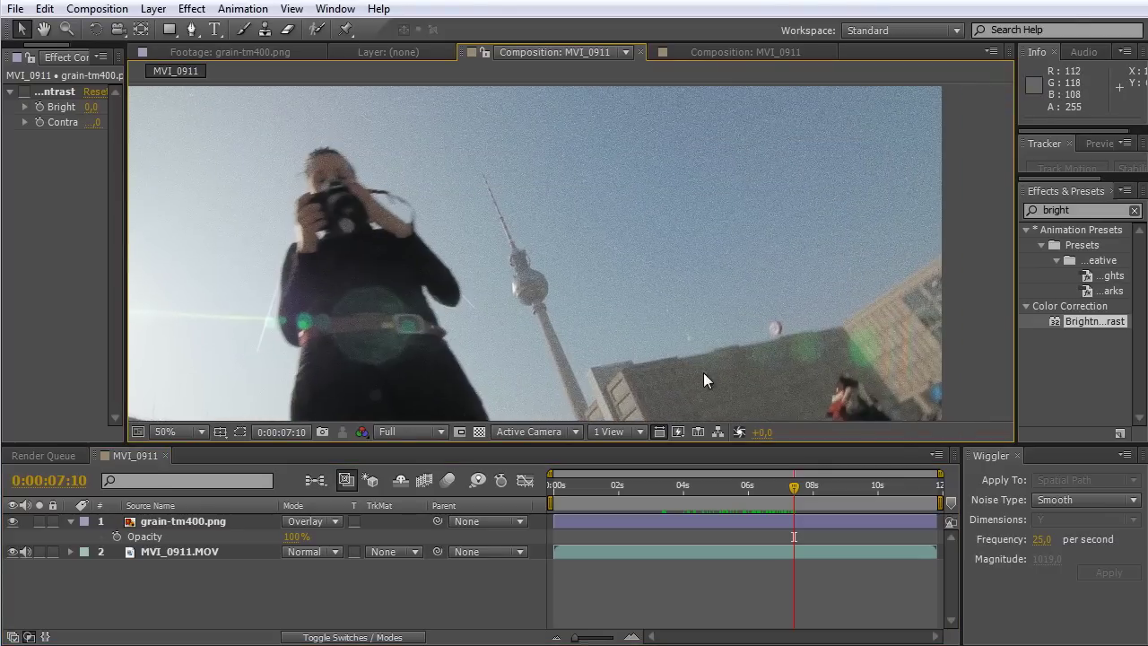
Step: Set the grain-tm400.png layer's Opacity to 50%
left_click(300, 538)
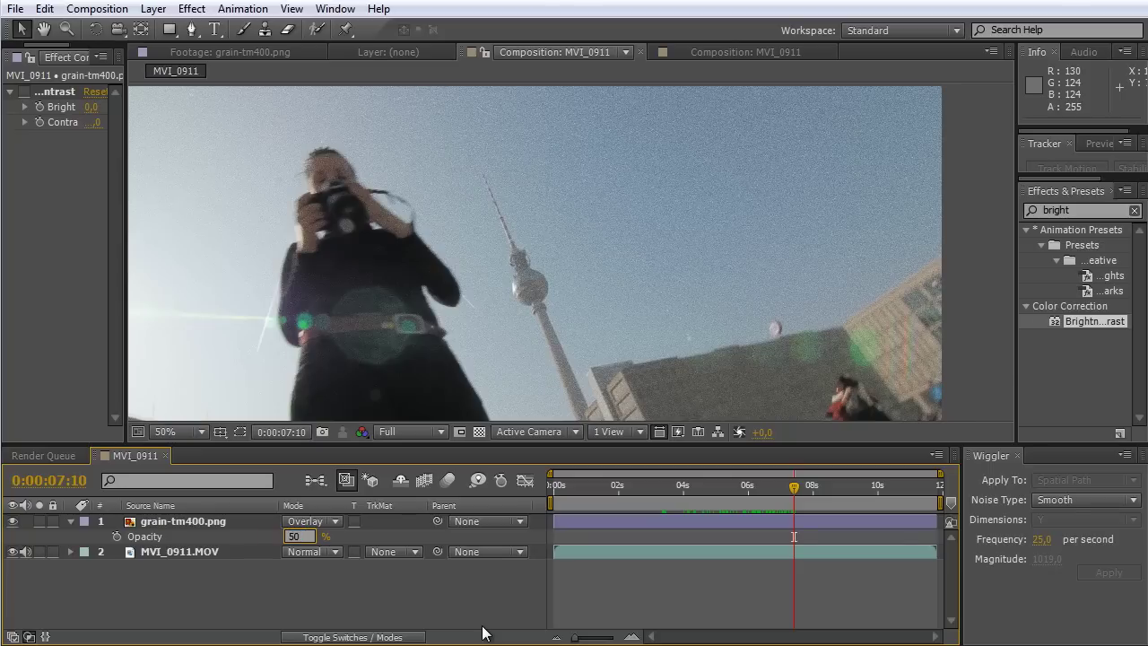
key("Return")
left_click(522, 588)
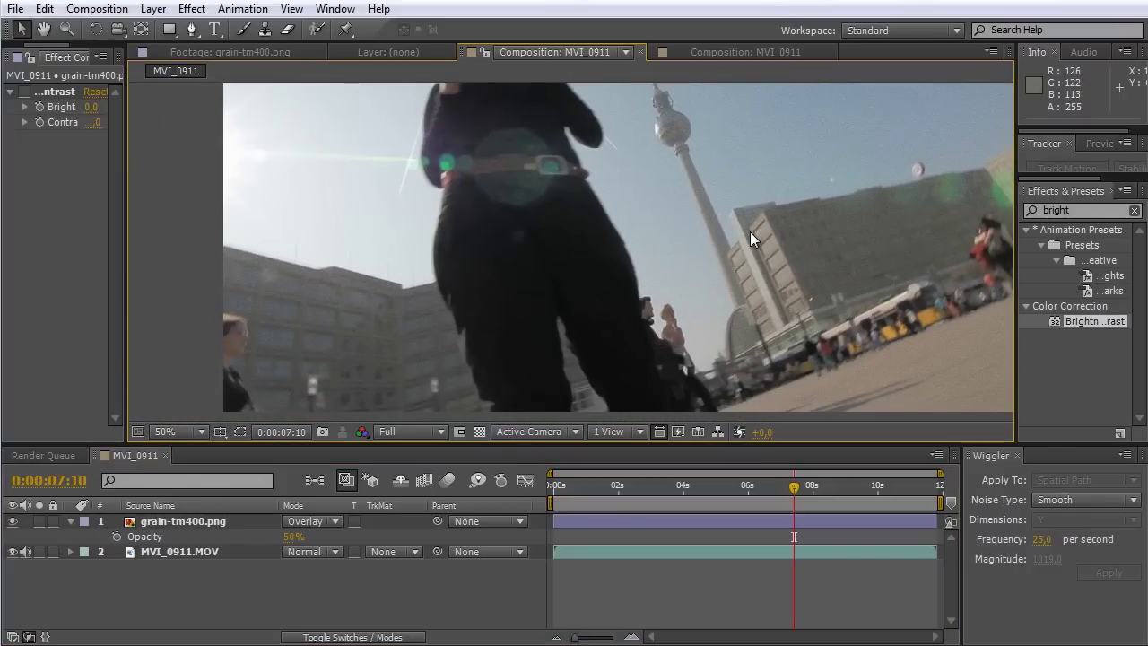
Step: Pan and zoom the viewer and scrub MVI_0911 to review the 50% Overlay grain
left_click_drag(750, 231, 607, 301)
key("v")
left_click_drag(793, 493, 599, 502)
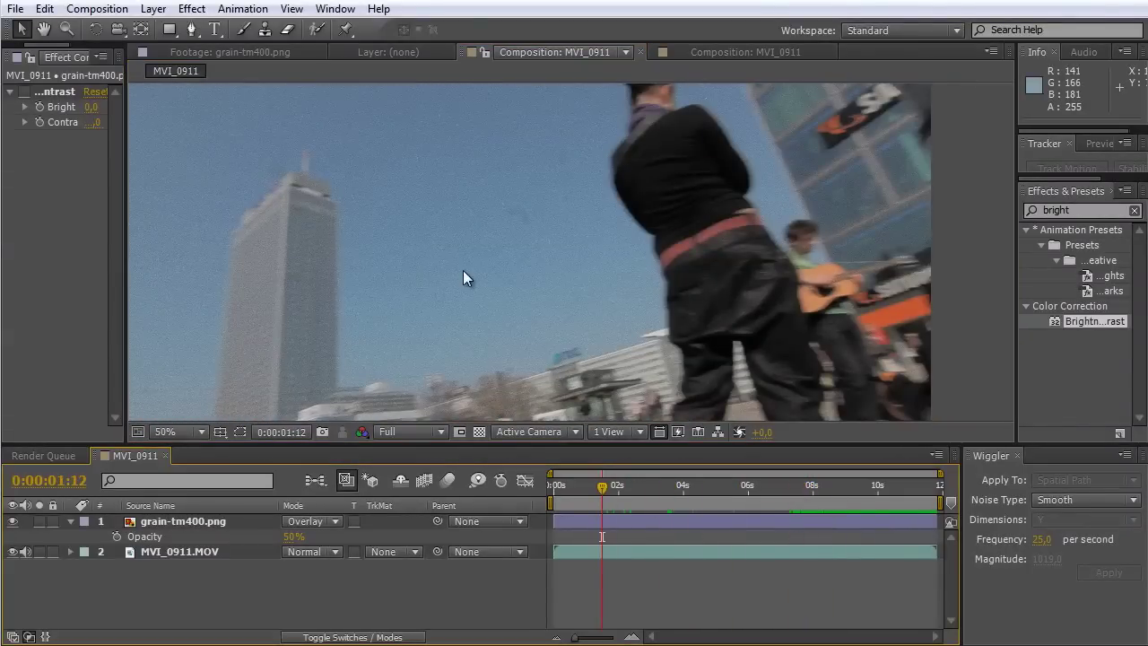
scroll(631, 307, "down", 2)
left_click_drag(573, 273, 629, 273)
scroll(629, 273, "up", 2)
scroll(631, 318, "down", 1)
left_click_drag(563, 443, 553, 506)
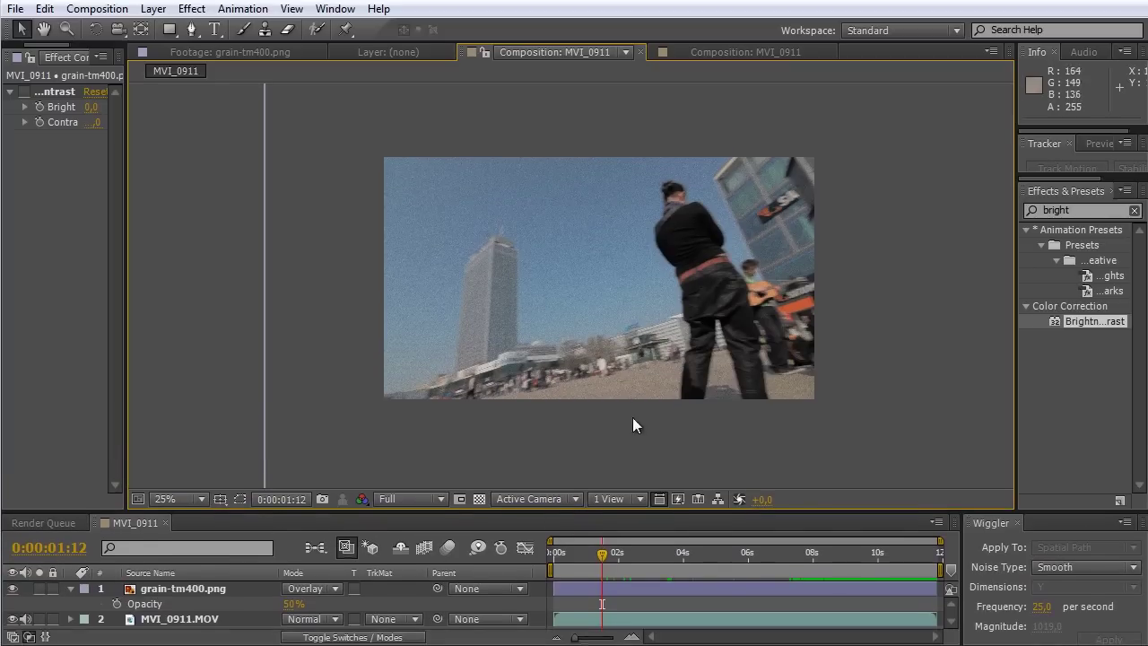